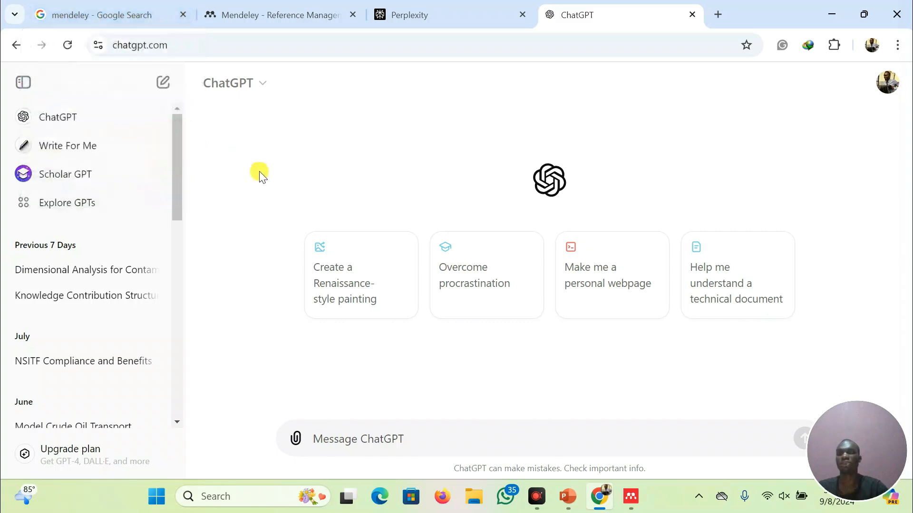
Open the Mendeley reference manager website from the search results and browse its home page
{"action": "left_click", "coordinate": [68, 15]}
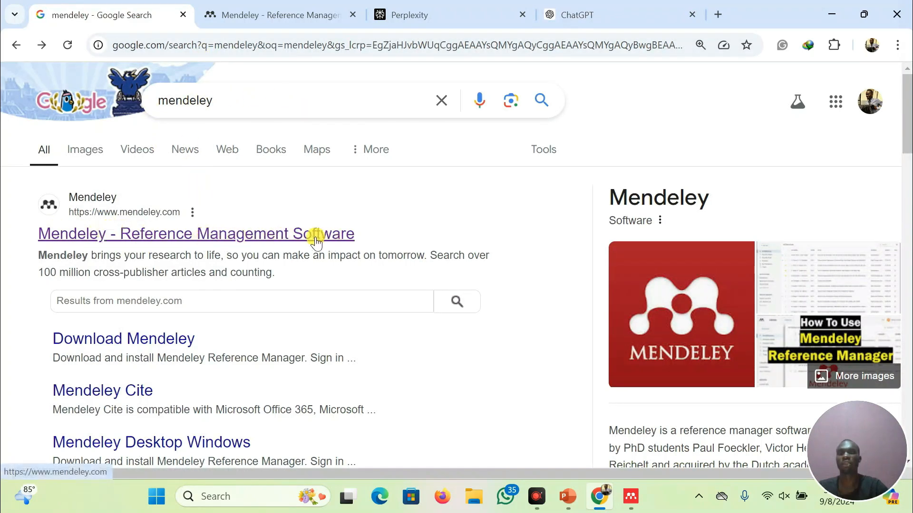
{"action": "left_click", "coordinate": [266, 235]}
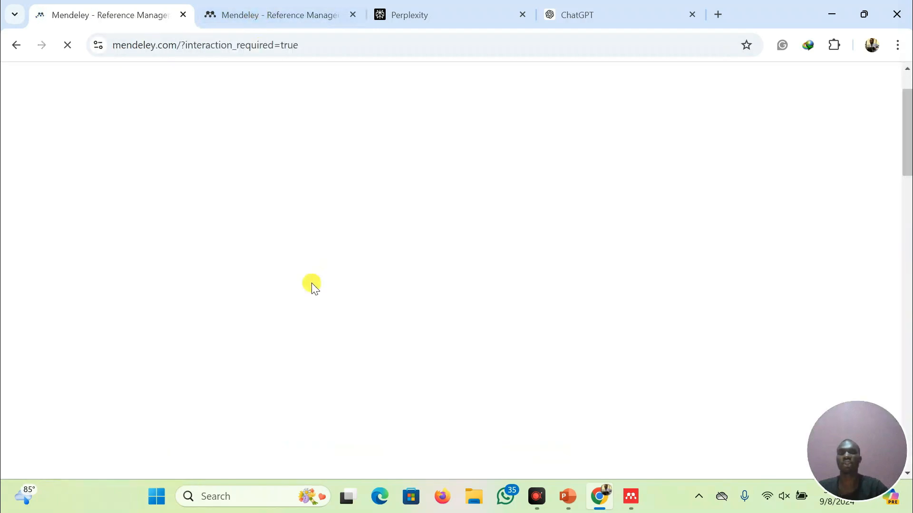
{"action": "scroll", "coordinate": [304, 278], "scroll_direction": "down", "scroll_amount": 8}
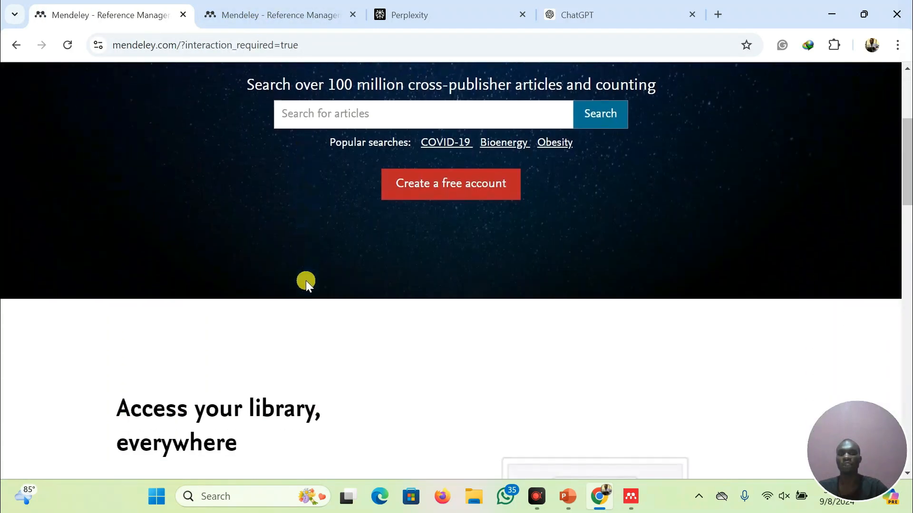
{"action": "scroll", "coordinate": [307, 285], "scroll_direction": "down", "scroll_amount": 15}
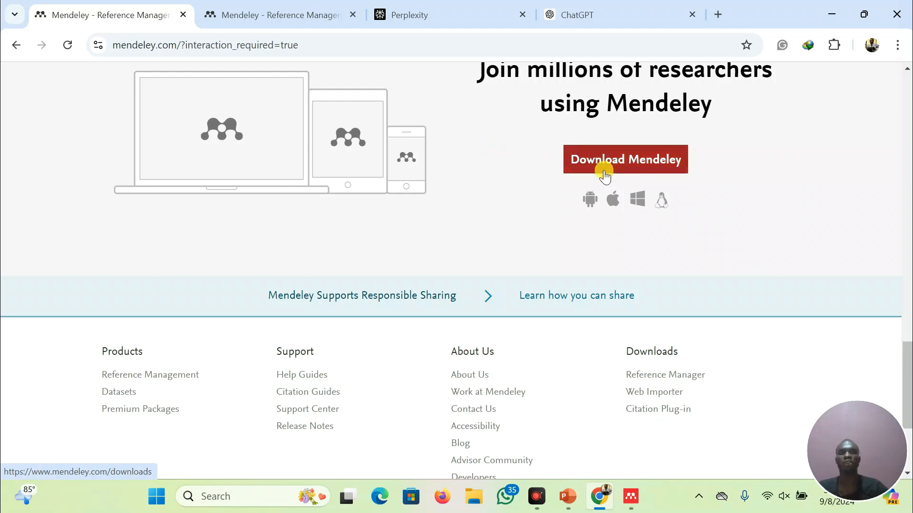
{"action": "scroll", "coordinate": [481, 146], "scroll_direction": "up", "scroll_amount": 10}
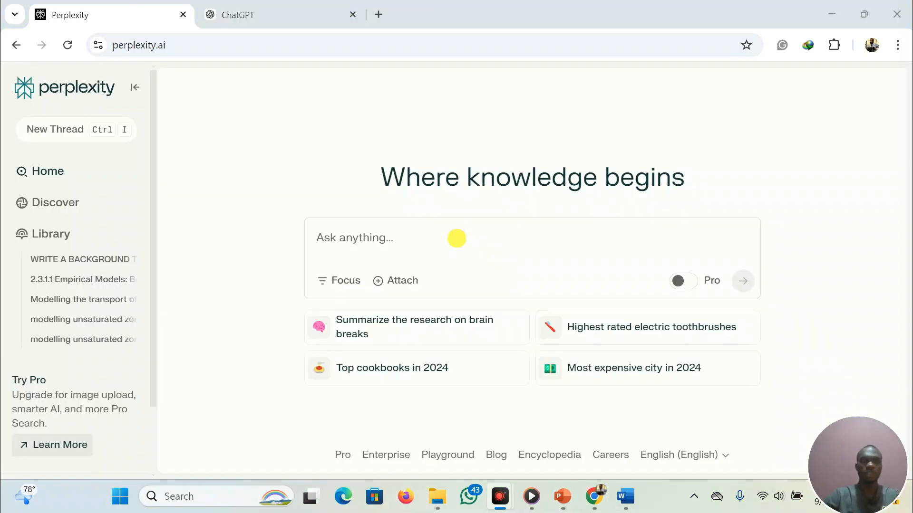
In Perplexity, ask it to write background study to this research topic: Assessment of noise at selected sawmills in porth
{"action": "left_click", "coordinate": [456, 238]}
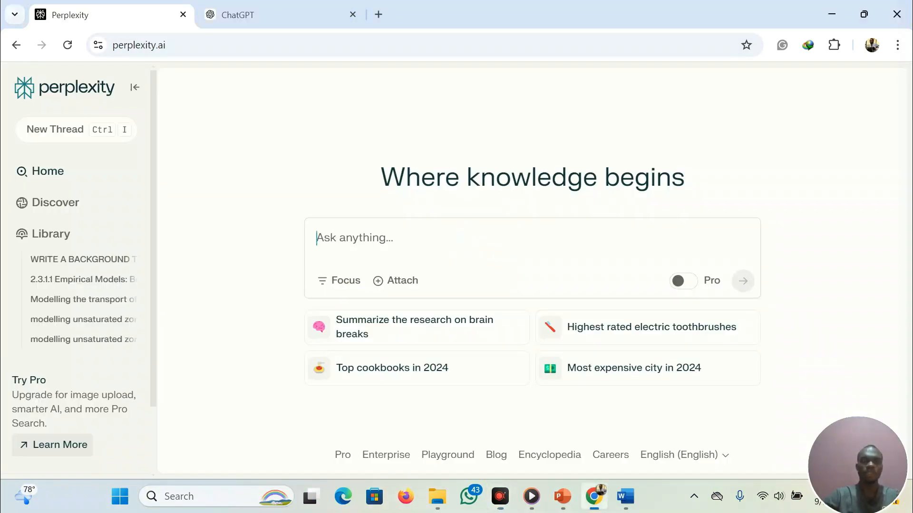
{"action": "type", "text": "wri"}
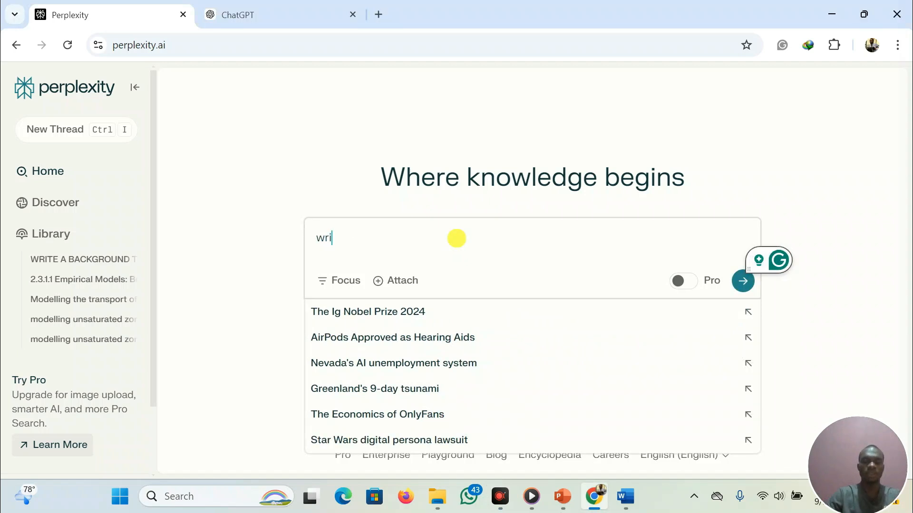
{"action": "type", "text": "te background stu"}
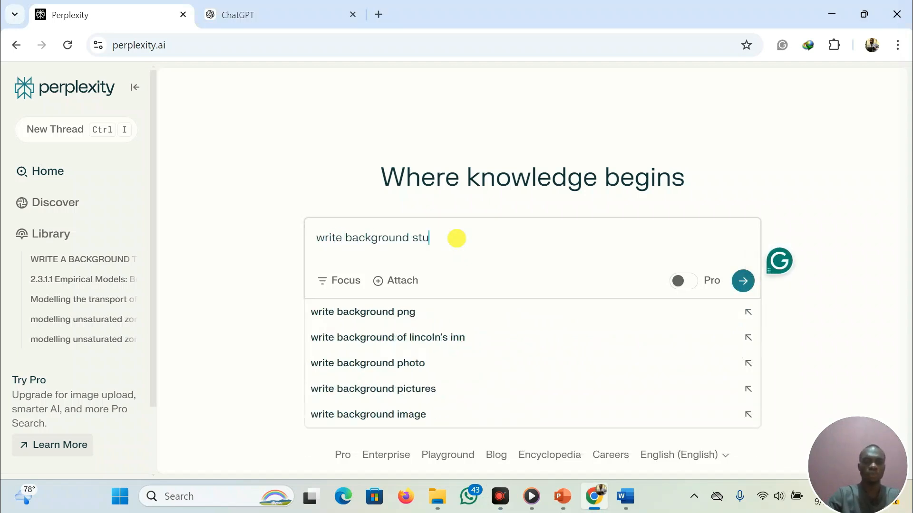
{"action": "type", "text": "dy to this "}
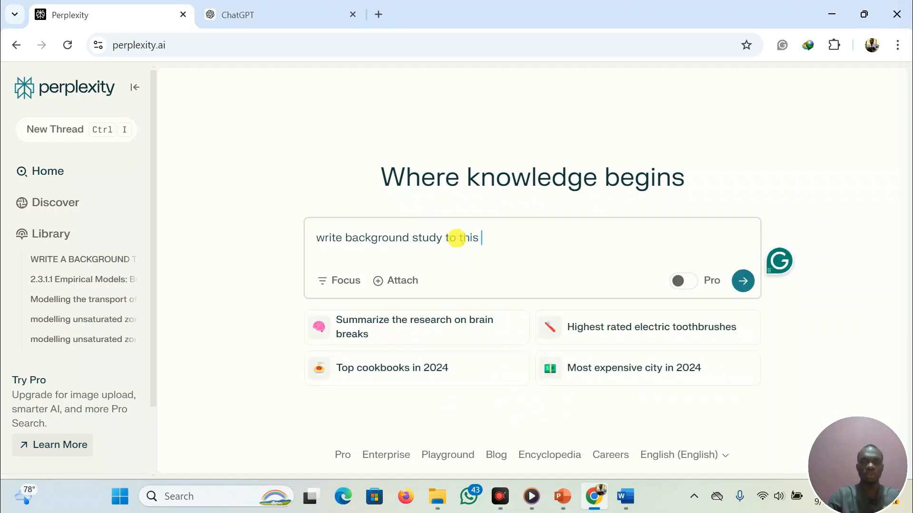
{"action": "type", "text": "research topic: Assessment of "}
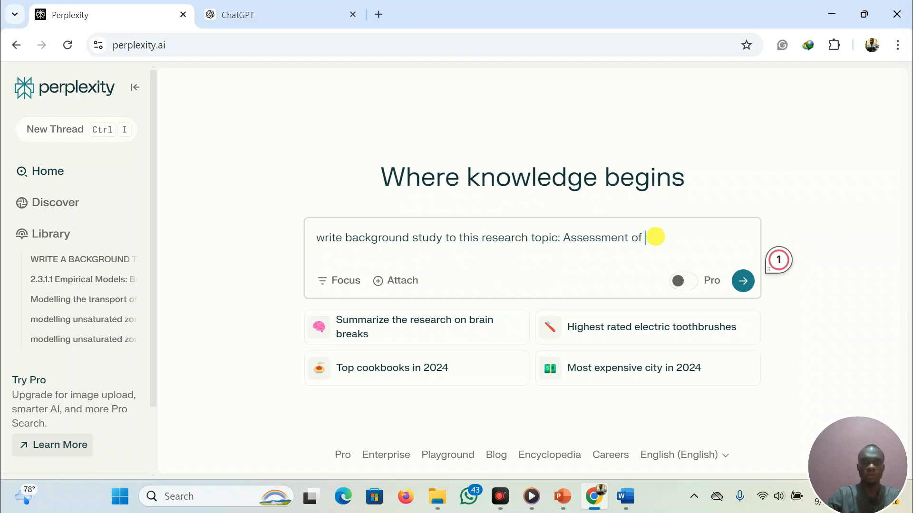
{"action": "type", "text": "noise at selected sawmills in porthar"}
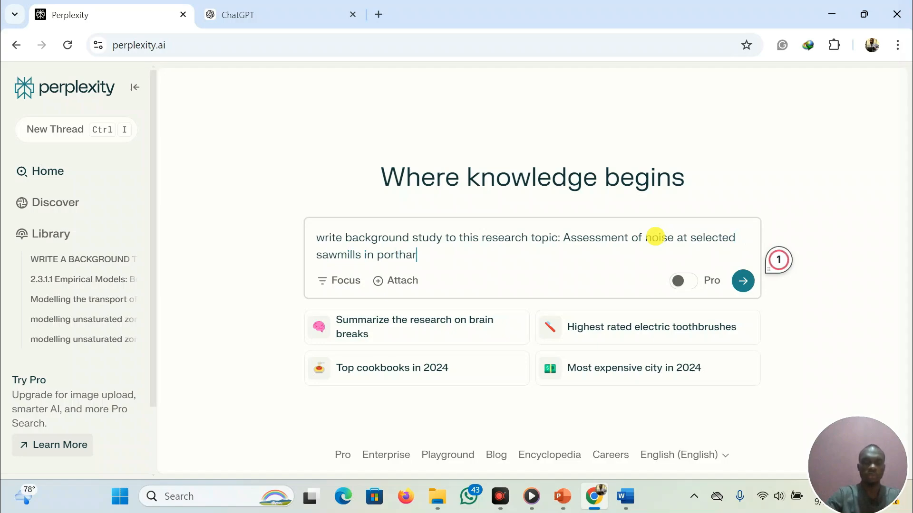
{"action": "key", "text": "Return"}
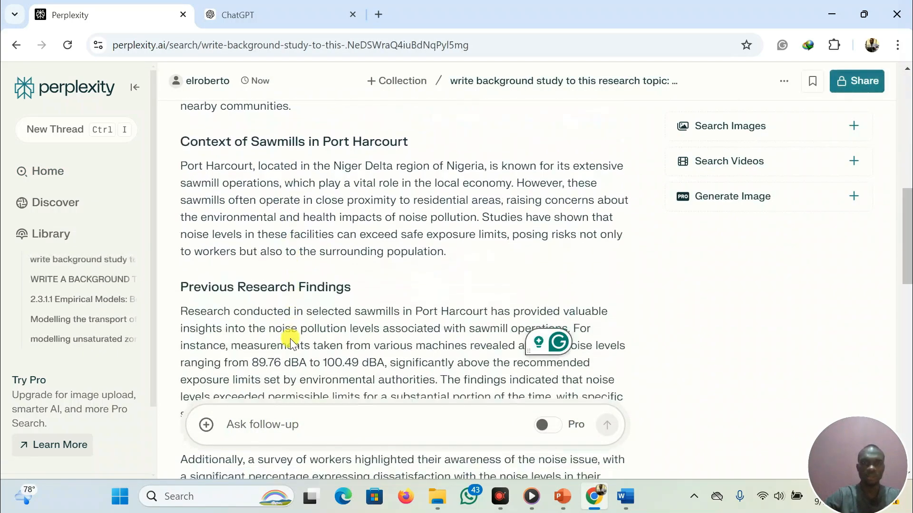
Select and copy the introductory paragraph of Perplexity's answer
{"action": "mouse_move", "coordinate": [189, 242]}
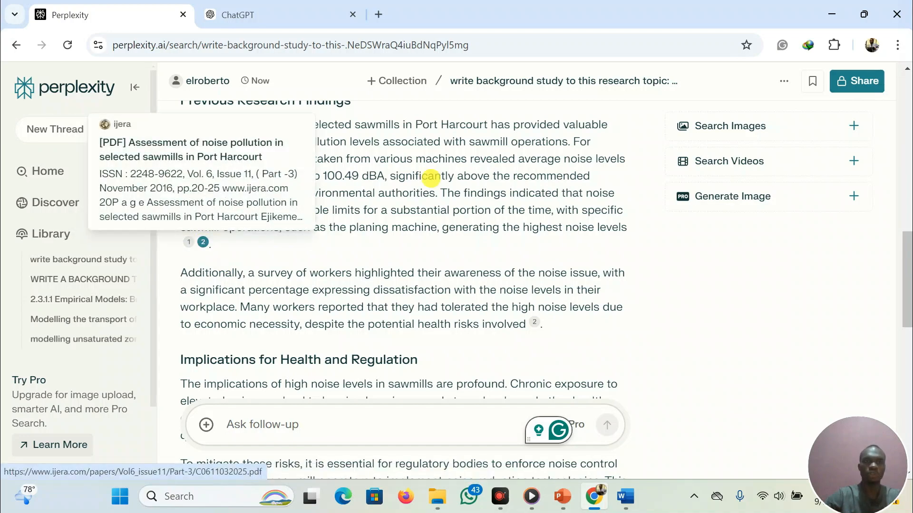
{"action": "scroll", "coordinate": [474, 177], "scroll_direction": "up", "scroll_amount": 5}
{"action": "scroll", "coordinate": [474, 177], "scroll_direction": "up", "scroll_amount": 5}
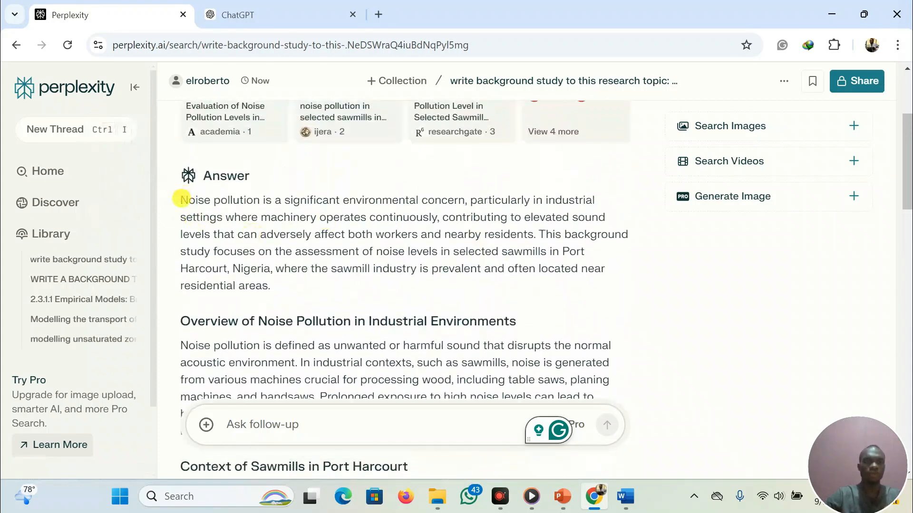
{"action": "left_click_drag", "start_coordinate": [181, 198], "coordinate": [383, 301]}
{"action": "scroll", "coordinate": [303, 312], "scroll_direction": "down", "scroll_amount": 2}
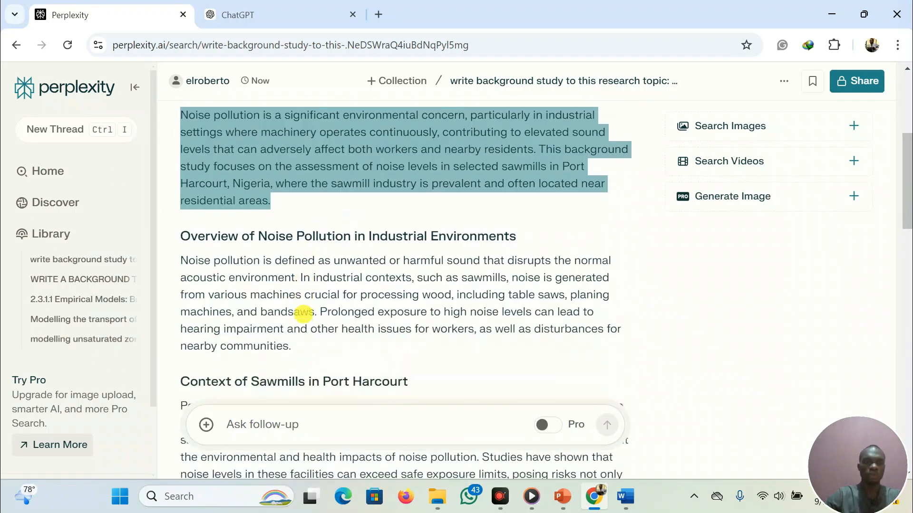
{"action": "left_click", "coordinate": [181, 253]}
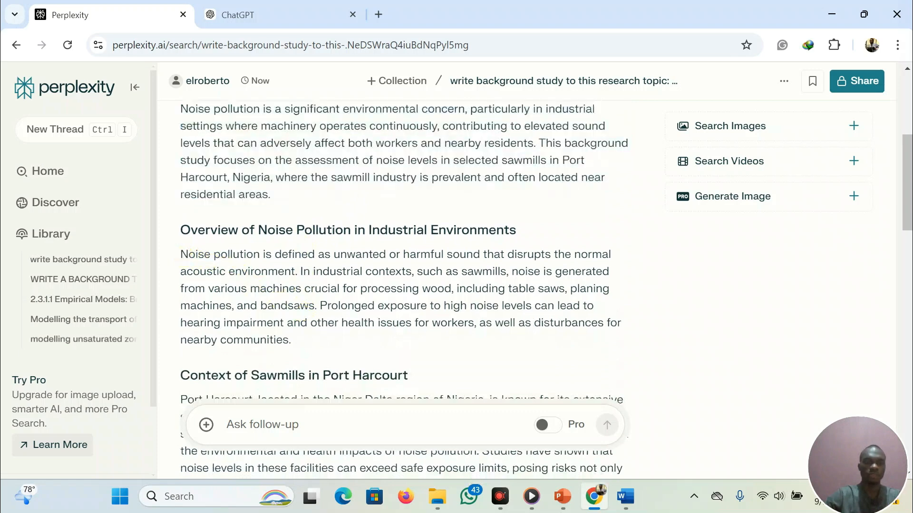
{"action": "scroll", "coordinate": [181, 253], "scroll_direction": "up", "scroll_amount": 2}
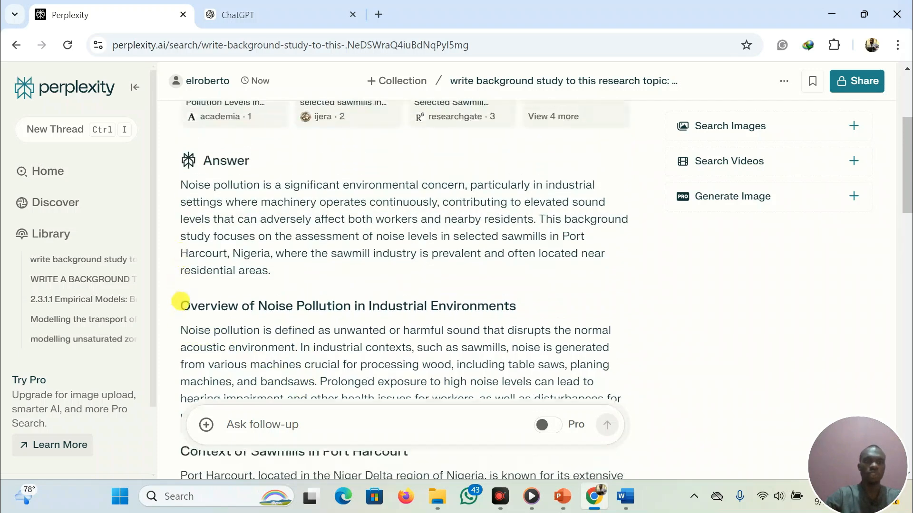
{"action": "left_click_drag", "start_coordinate": [180, 304], "coordinate": [357, 306]}
{"action": "left_click_drag", "start_coordinate": [180, 185], "coordinate": [295, 271]}
{"action": "key", "text": "ctrl+c"}
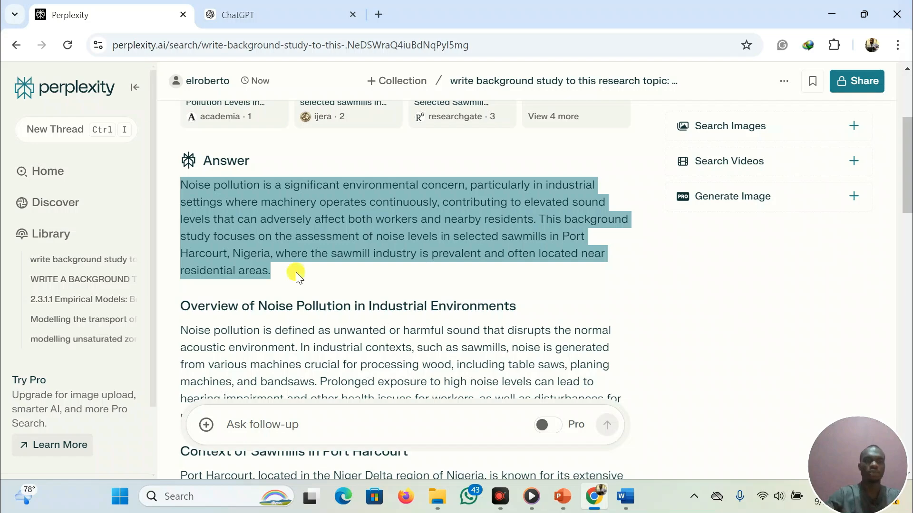
Paste the introductory paragraph into the Word document Document1 and start a new paragraph
{"action": "left_click", "coordinate": [620, 497]}
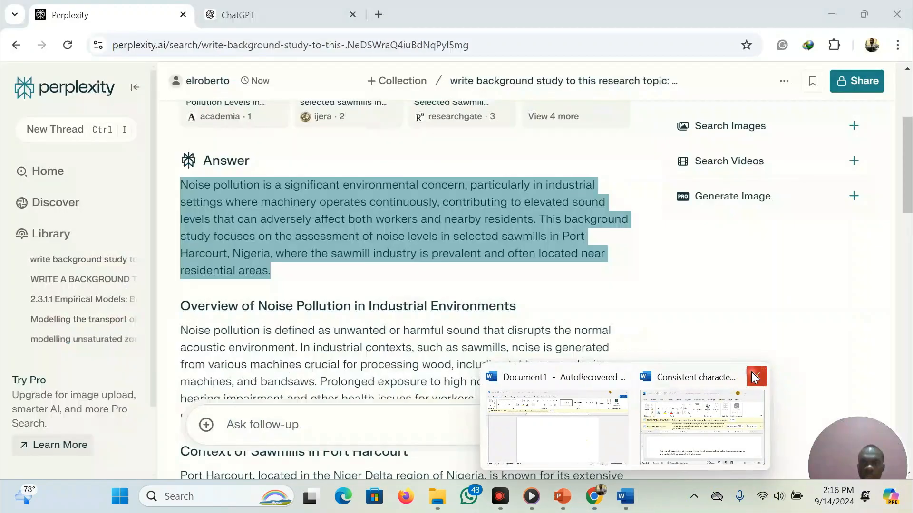
{"action": "left_click", "coordinate": [556, 428]}
{"action": "key", "text": "ctrl+v"}
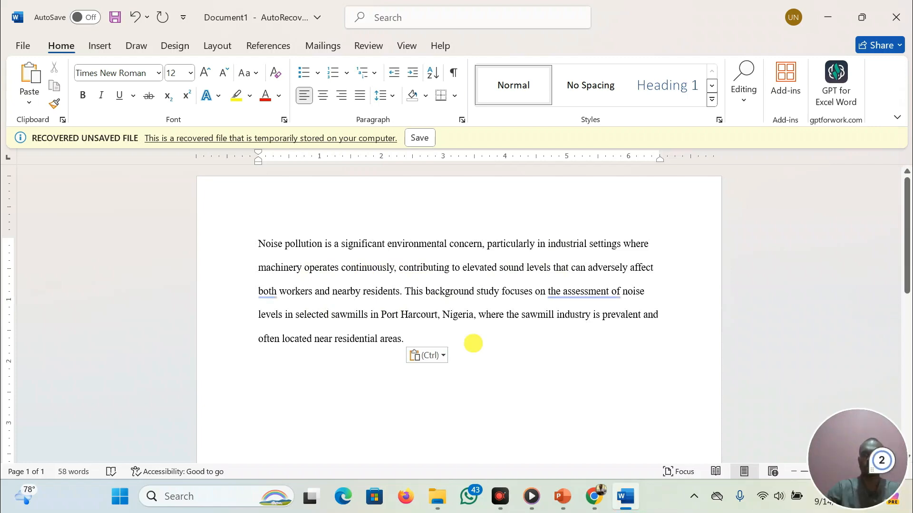
{"action": "key", "text": "Return"}
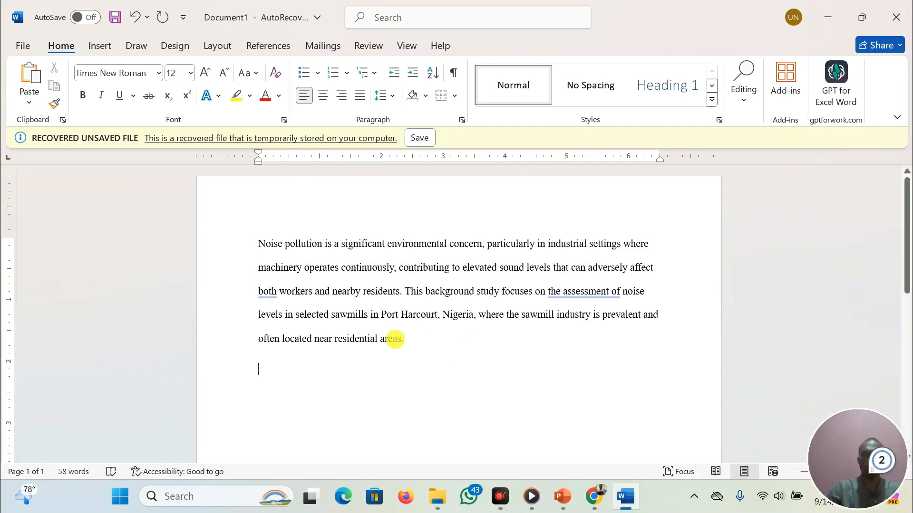
Copy the overview paragraph defining noise pollution from the answer and paste it into the document
{"action": "mouse_move", "coordinate": [594, 496]}
{"action": "left_click", "coordinate": [587, 461]}
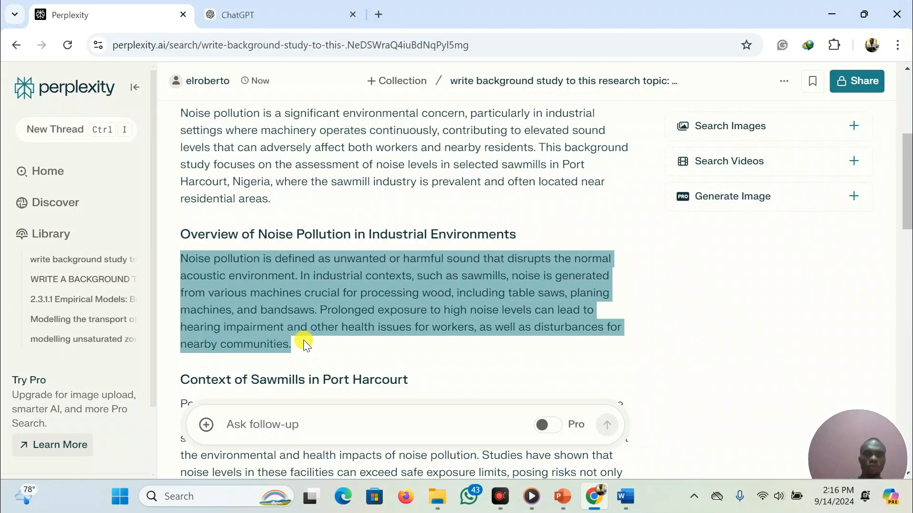
{"action": "left_click", "coordinate": [624, 499]}
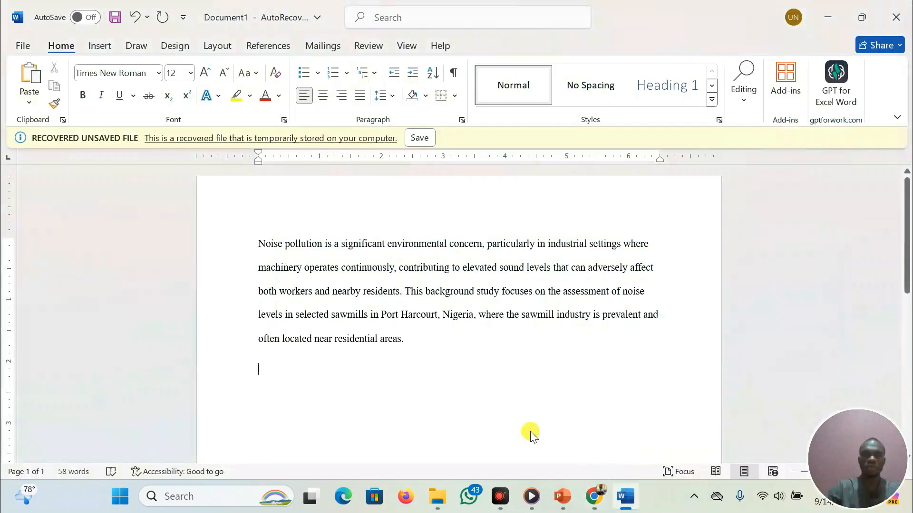
{"action": "type", "text": "Noise pollution is defined as unwanted or harmful sound that disrupts the normal acoustic environment. In industrial contexts, such as sawmills, noise is generated from various machines crucial for processing wood, including table saws, planing machines, and bandsaws. Prolonged exposure to high noise levels can lead to hearing impairment and other health issues for workers, as well as disturbances for nearby communities."}
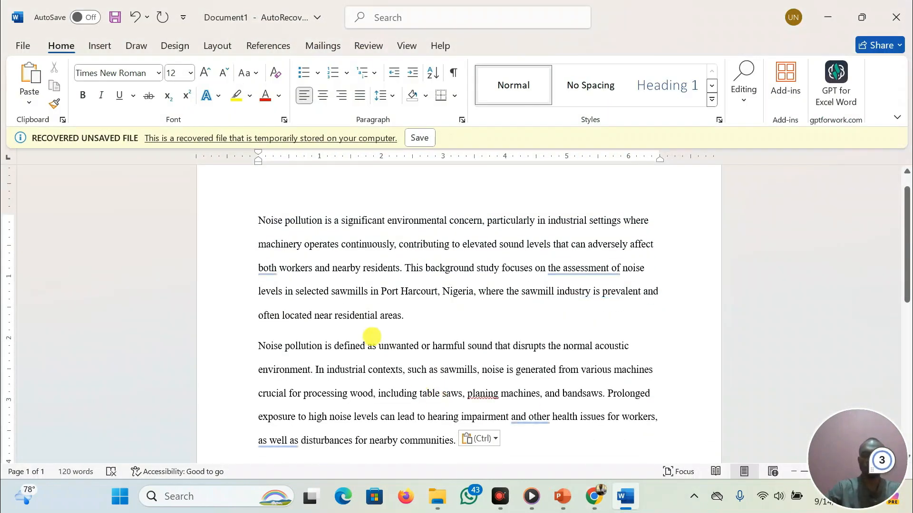
Arrange Word and the browser side by side and place the cursor at the document's end
{"action": "key", "text": "super+Left"}
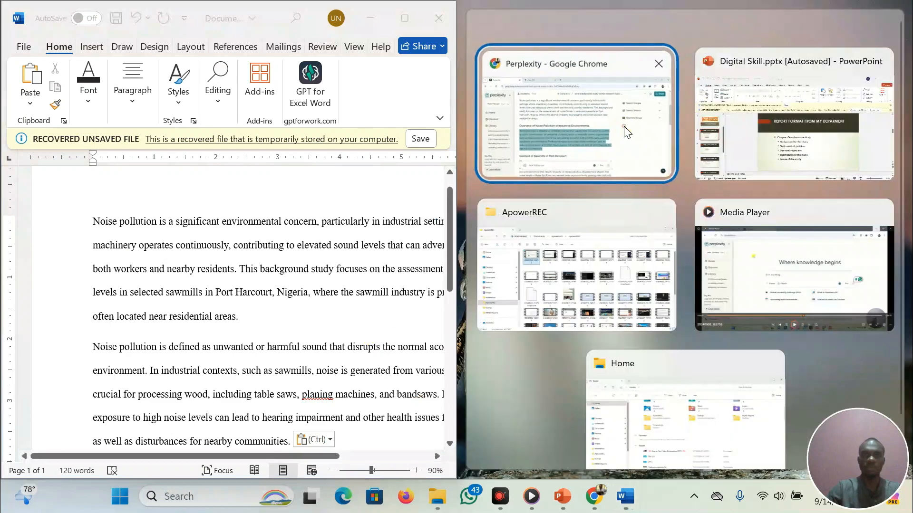
{"action": "left_click", "coordinate": [624, 132]}
{"action": "scroll", "coordinate": [283, 311], "scroll_direction": "down", "scroll_amount": 3}
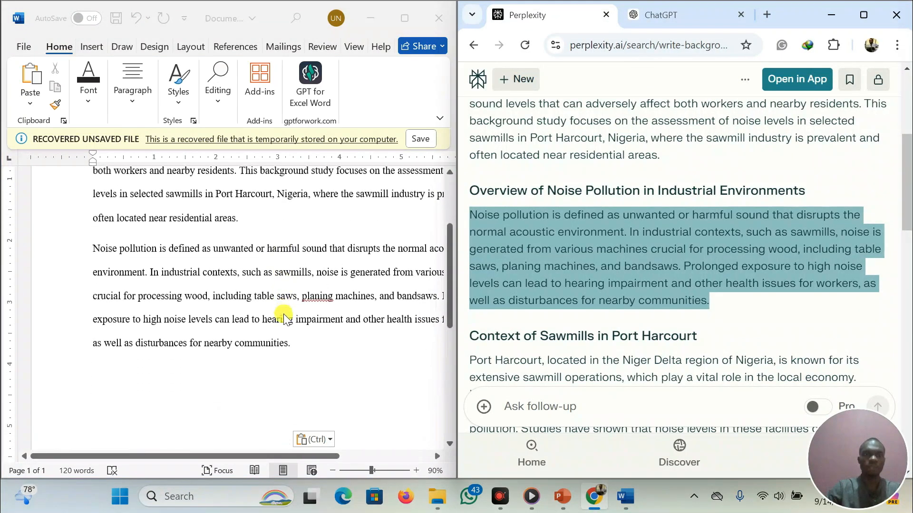
{"action": "left_click", "coordinate": [308, 333]}
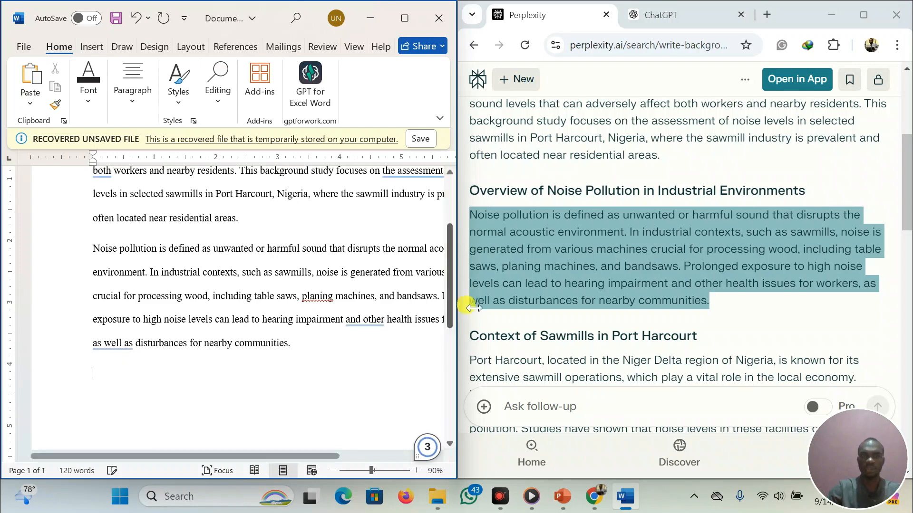
Copy the Context of Sawmills in Port Harcourt paragraph and paste it at the end of the document
{"action": "scroll", "coordinate": [499, 305], "scroll_direction": "down", "scroll_amount": 3}
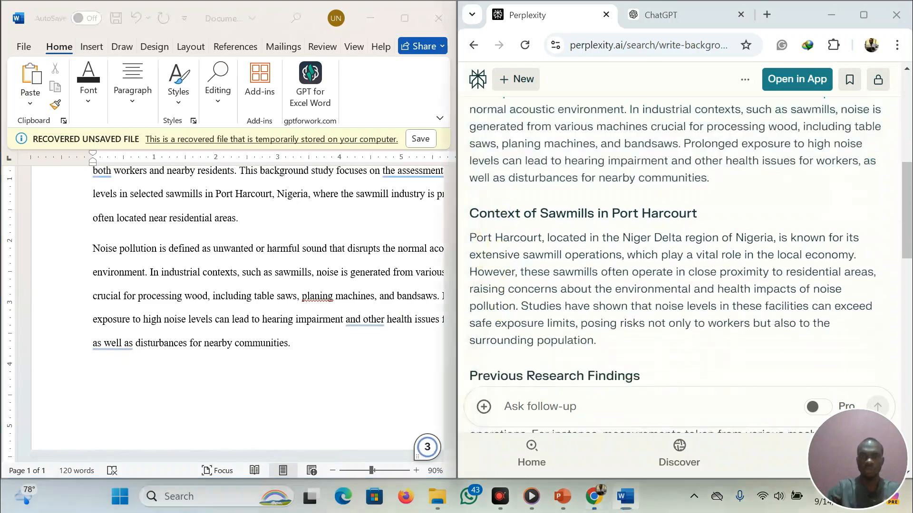
{"action": "triple_click", "coordinate": [472, 236]}
{"action": "key", "text": "ctrl+c"}
{"action": "left_click", "coordinate": [117, 368]}
{"action": "key", "text": "ctrl+v"}
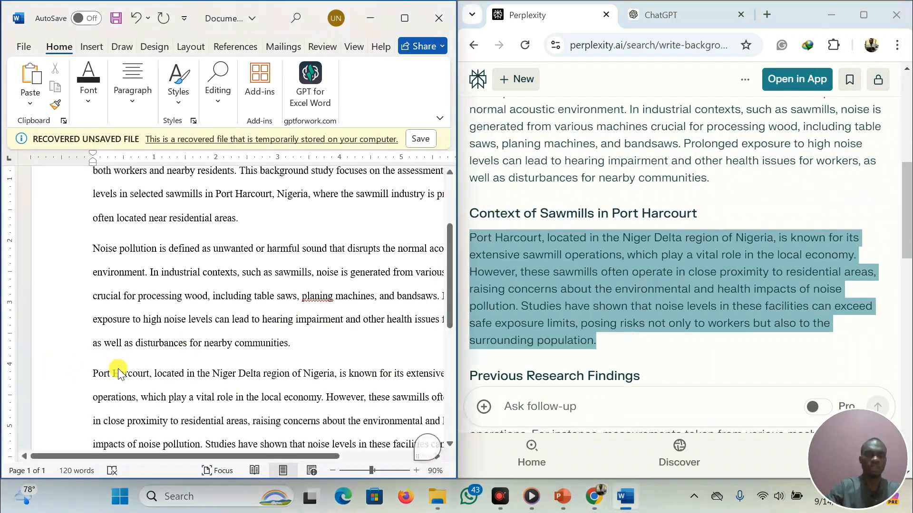
Copy both Previous Research Findings paragraphs from the answer and paste them as a new paragraph at the document's end
{"action": "scroll", "coordinate": [564, 220], "scroll_direction": "down", "scroll_amount": 3}
{"action": "scroll", "coordinate": [564, 220], "scroll_direction": "down", "scroll_amount": 1}
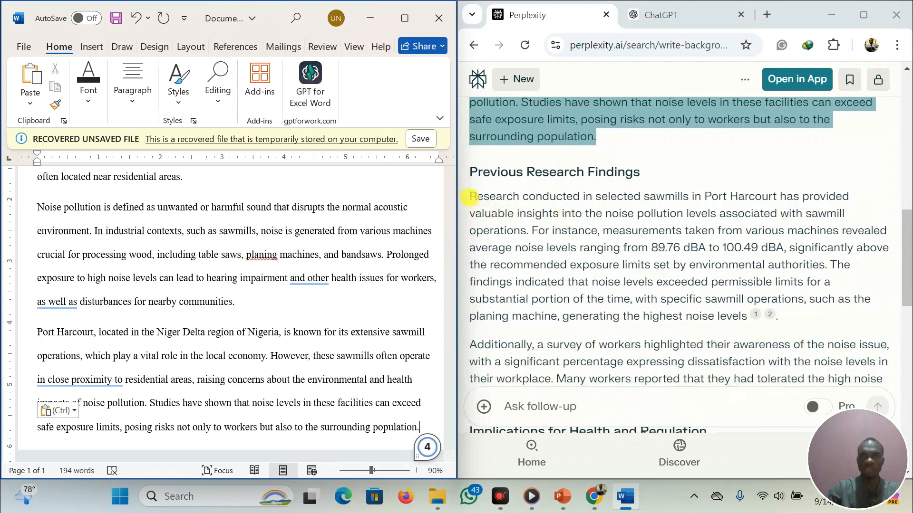
{"action": "left_click_drag", "start_coordinate": [469, 195], "coordinate": [864, 379]}
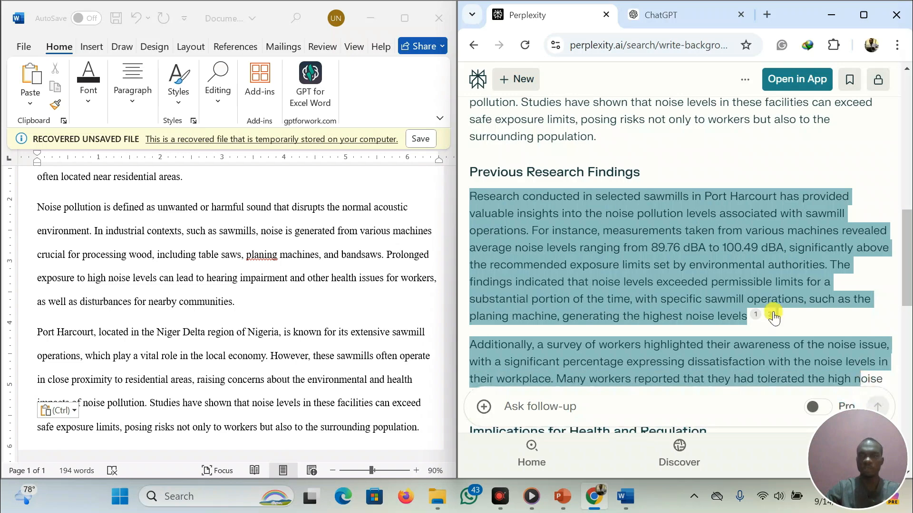
{"action": "scroll", "coordinate": [770, 312], "scroll_direction": "down", "scroll_amount": 1}
{"action": "scroll", "coordinate": [774, 316], "scroll_direction": "down", "scroll_amount": 1}
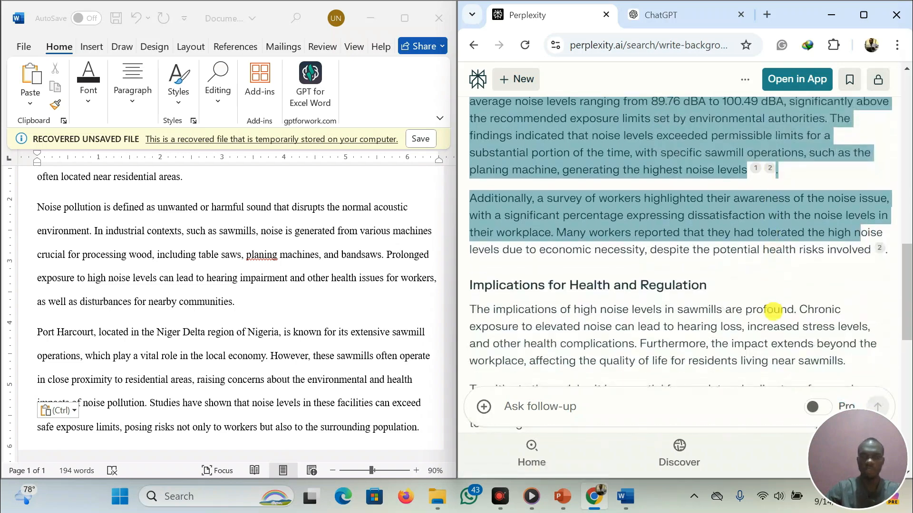
{"action": "key", "text": "shift+Down"}
{"action": "key", "text": "shift+Right"}
{"action": "key", "text": "shift+Right"}
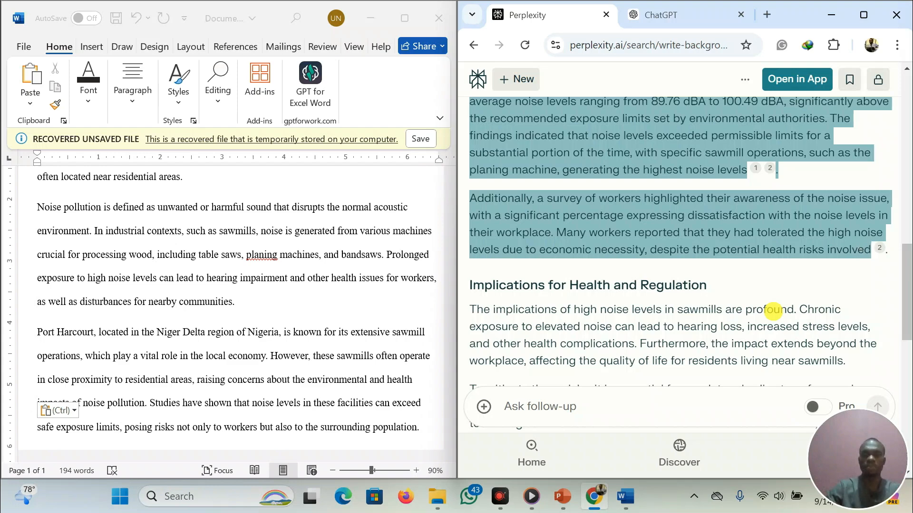
{"action": "key", "text": "ctrl+c"}
{"action": "scroll", "coordinate": [189, 279], "scroll_direction": "down", "scroll_amount": 1}
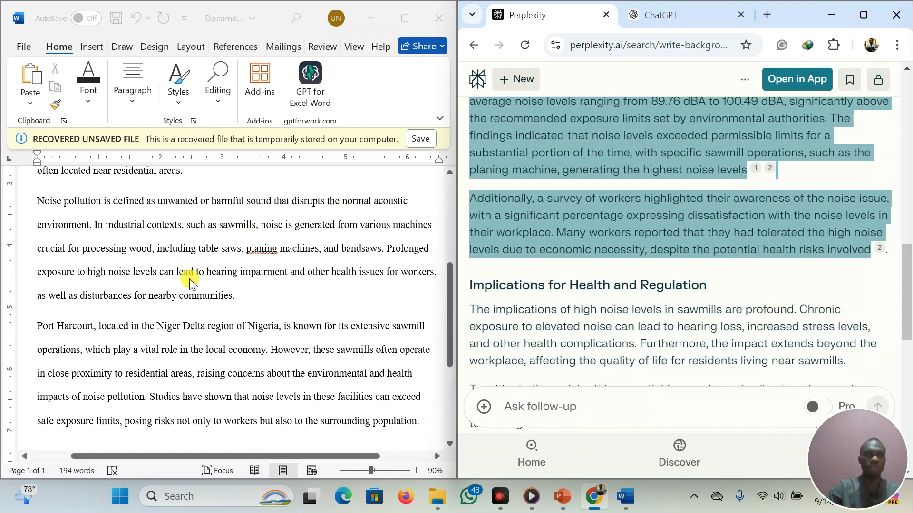
{"action": "scroll", "coordinate": [190, 282], "scroll_direction": "down", "scroll_amount": 3}
{"action": "left_click", "coordinate": [105, 285]}
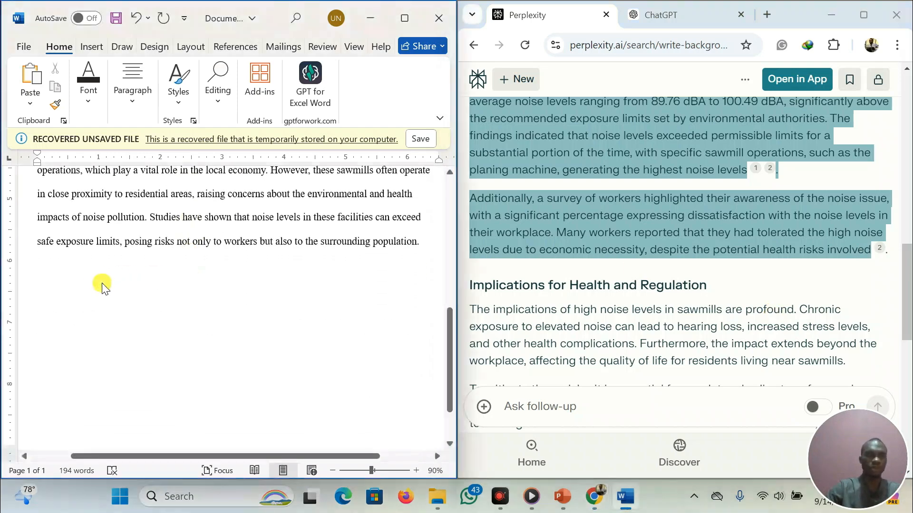
{"action": "left_click", "coordinate": [60, 268]}
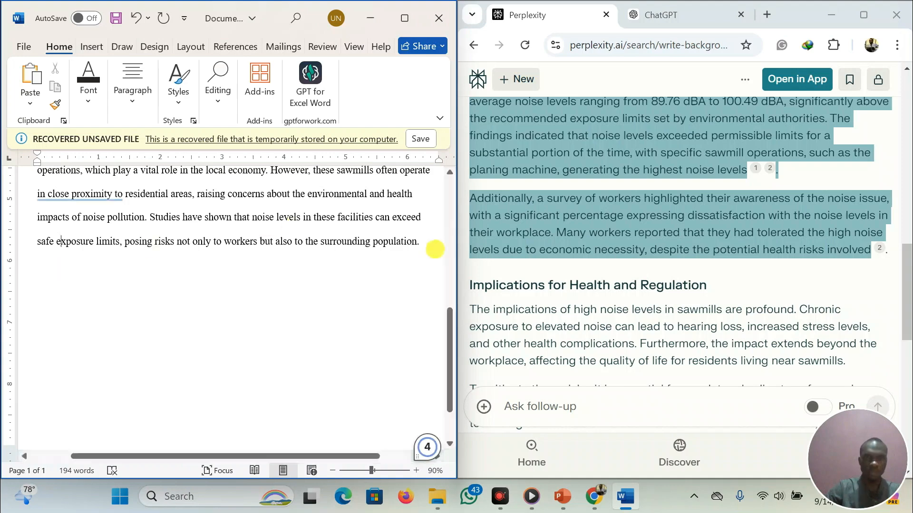
{"action": "key", "text": "Return"}
{"action": "key", "text": "ctrl+v"}
Select the answer's text from Implications for Health and Regulation through the end of the Conclusion
{"action": "scroll", "coordinate": [514, 173], "scroll_direction": "down", "scroll_amount": 3}
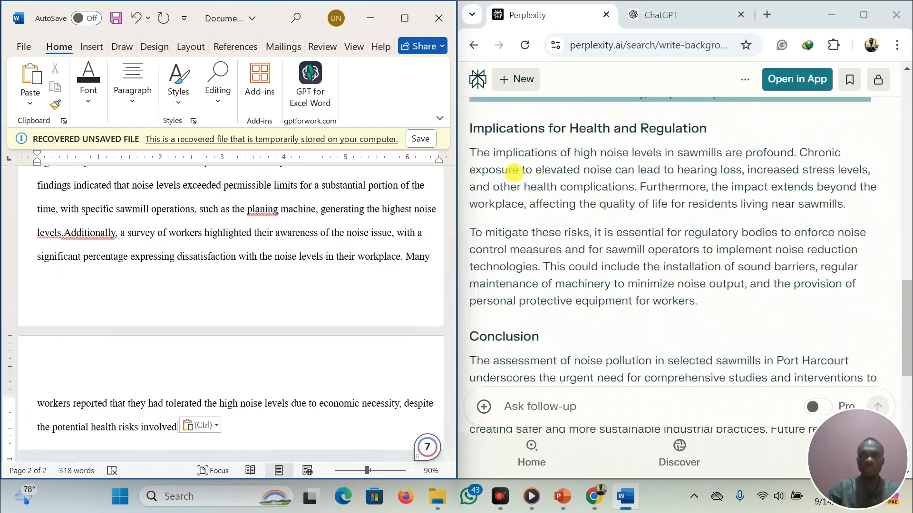
{"action": "left_click_drag", "start_coordinate": [469, 153], "coordinate": [779, 326]}
{"action": "scroll", "coordinate": [777, 320], "scroll_direction": "down", "scroll_amount": 3}
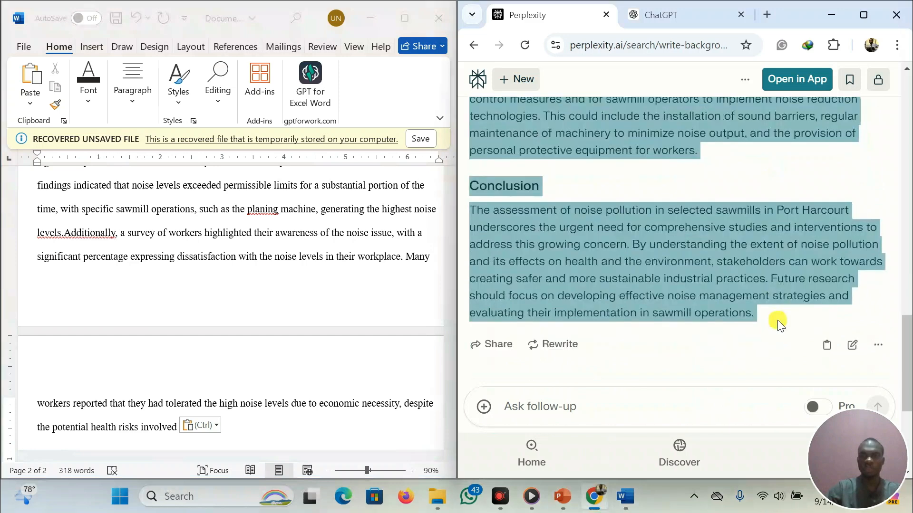
{"action": "key", "text": "shift+Up"}
{"action": "key", "text": "shift+Up"}
{"action": "key", "text": "shift+Down"}
{"action": "key", "text": "shift+Down"}
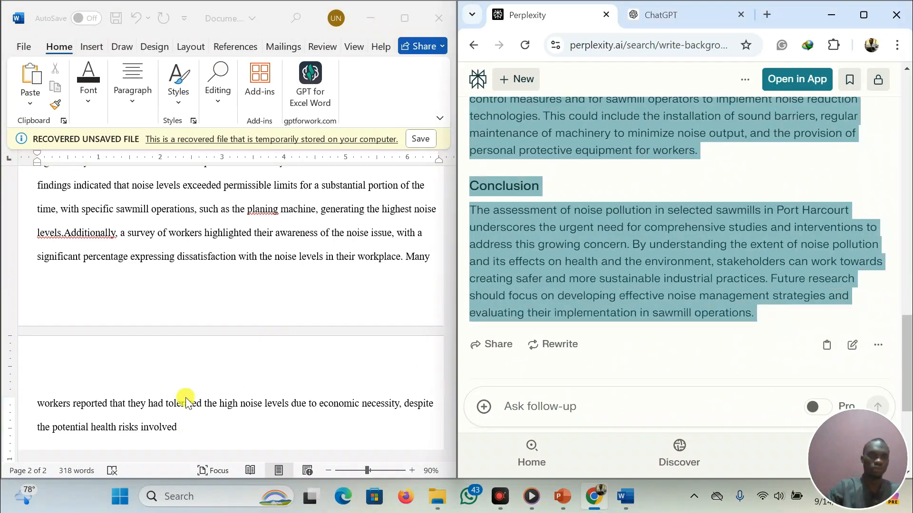
Add a full stop after 'health risks involved' at the end of the pasted research findings
{"action": "scroll", "coordinate": [179, 399], "scroll_direction": "down", "scroll_amount": 3}
{"action": "left_click", "coordinate": [204, 313]}
{"action": "type", "text": "."}
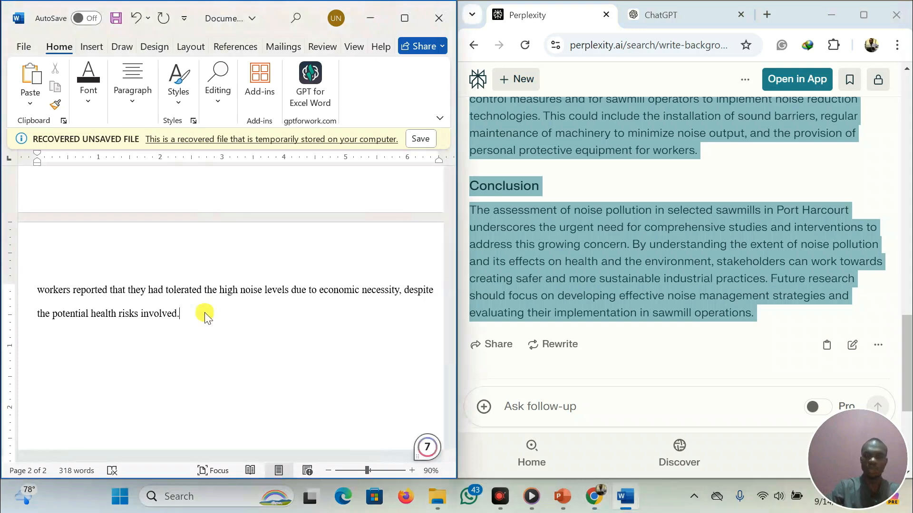
Paste the implications and conclusion text as a new paragraph and delete the trailing Share, Rewrite and Related lines
{"action": "key", "text": "Return"}
{"action": "key", "text": "ctrl+v"}
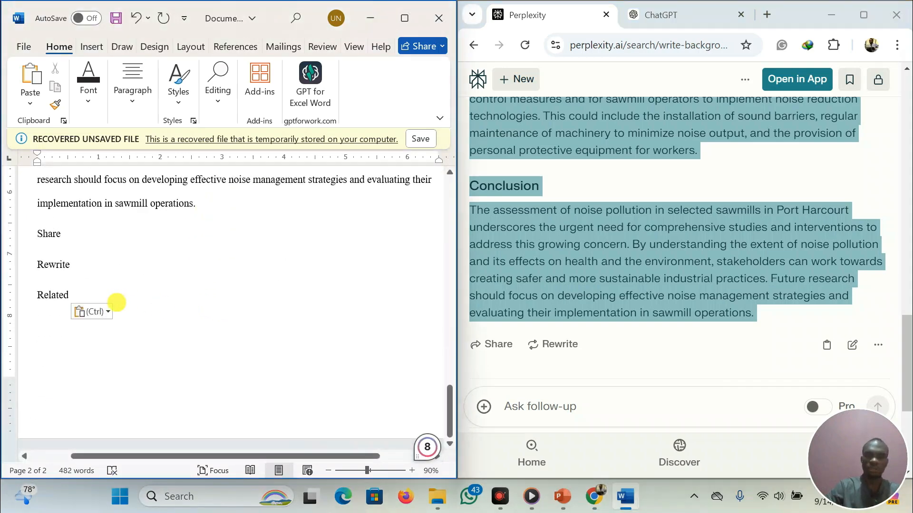
{"action": "key", "text": "BackSpace"}
{"action": "key", "text": "BackSpace"}
{"action": "key", "text": "BackSpace"}
{"action": "key", "text": "BackSpace"}
{"action": "key", "text": "BackSpace"}
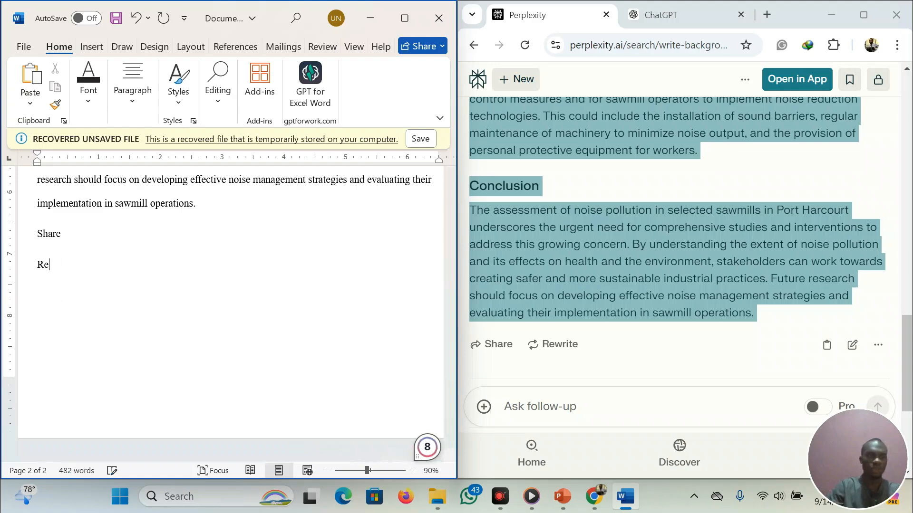
{"action": "key", "text": "BackSpace"}
{"action": "key", "text": "BackSpace"}
{"action": "key", "text": "BackSpace"}
{"action": "key", "text": "BackSpace"}
{"action": "key", "text": "BackSpace"}
{"action": "key", "text": "BackSpace"}
{"action": "key", "text": "BackSpace"}
{"action": "key", "text": "BackSpace"}
{"action": "key", "text": "BackSpace"}
Maximize Word and add the bold heading '1.1 background to the study' above the first paragraph
{"action": "left_click", "coordinate": [396, 24]}
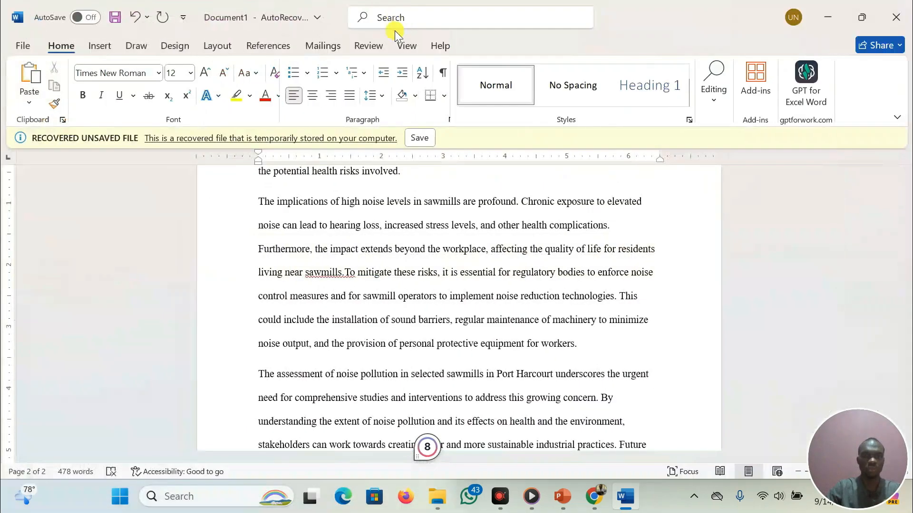
{"action": "scroll", "coordinate": [354, 275], "scroll_direction": "up", "scroll_amount": 10}
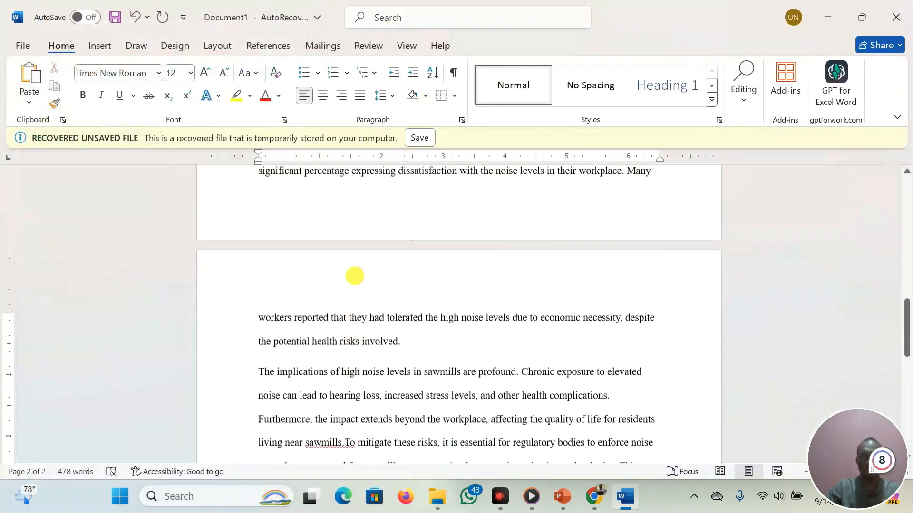
{"action": "scroll", "coordinate": [354, 275], "scroll_direction": "up", "scroll_amount": 10}
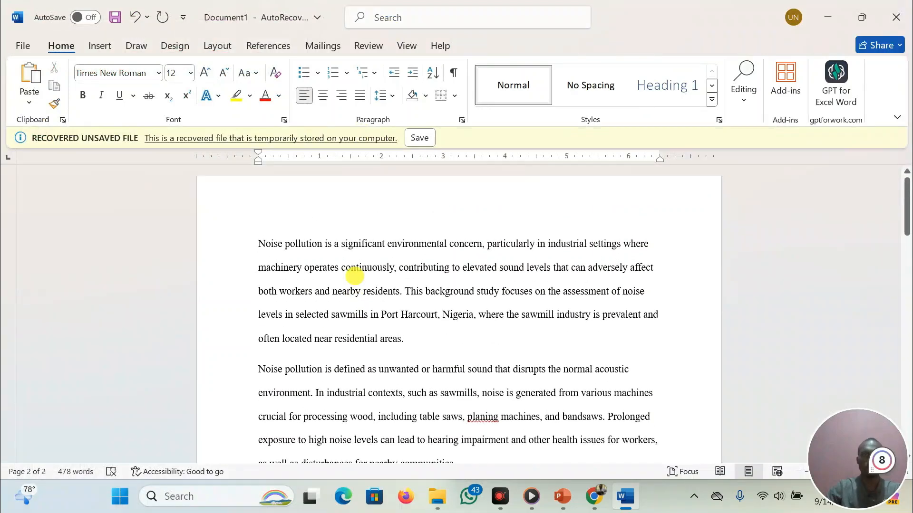
{"action": "left_click", "coordinate": [259, 243]}
{"action": "key", "text": "Return"}
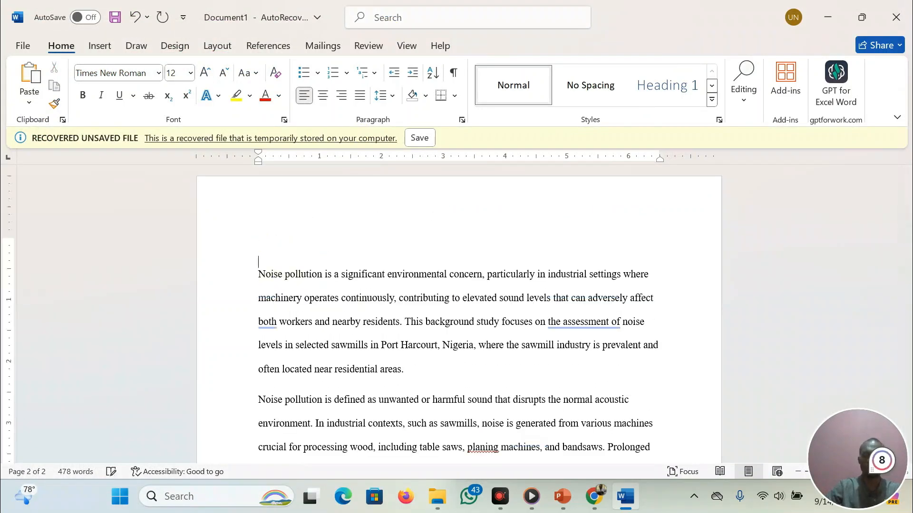
{"action": "type", "text": "1.1 background to the study"}
{"action": "key", "text": "shift+Left"}
{"action": "key", "text": "shift+Left"}
{"action": "key", "text": "shift+Left"}
{"action": "key", "text": "shift+Left"}
{"action": "key", "text": "shift+Left"}
{"action": "key", "text": "shift+Left"}
{"action": "key", "text": "shift+Left"}
{"action": "key", "text": "shift+Left"}
{"action": "key", "text": "shift+Left"}
{"action": "key", "text": "shift+Left"}
{"action": "key", "text": "shift+Left"}
{"action": "key", "text": "shift+Left"}
{"action": "key", "text": "shift+Left"}
{"action": "key", "text": "shift+Left"}
{"action": "key", "text": "shift+Left"}
{"action": "key", "text": "shift+Left"}
{"action": "key", "text": "shift+Left"}
{"action": "key", "text": "shift+Left"}
{"action": "key", "text": "shift+Left"}
{"action": "key", "text": "shift+Left"}
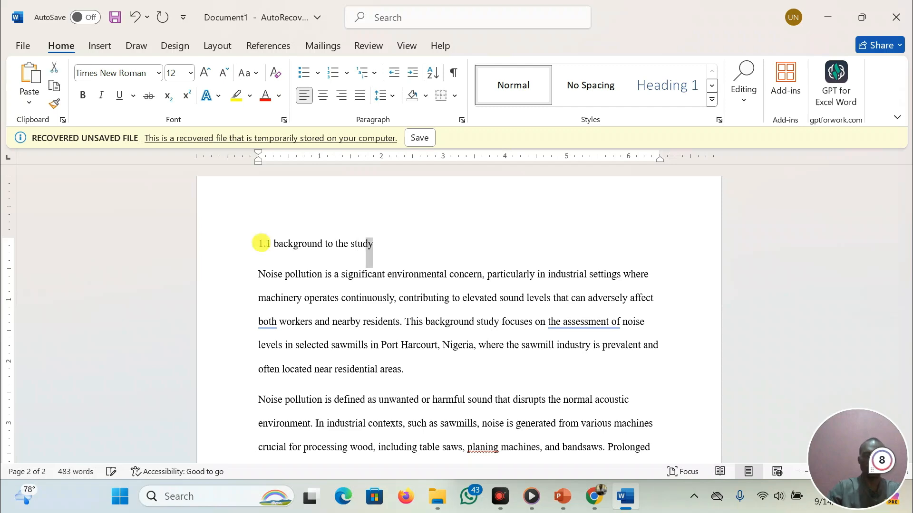
{"action": "key", "text": "ctrl+b"}
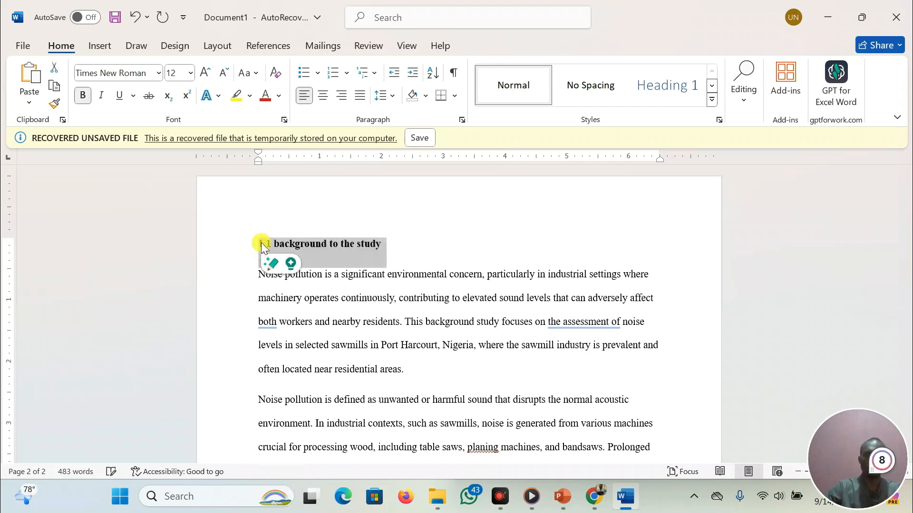
Justify all text in the document
{"action": "key", "text": "ctrl+a"}
{"action": "key", "text": "ctrl+j"}
{"action": "right_click", "coordinate": [395, 355]}
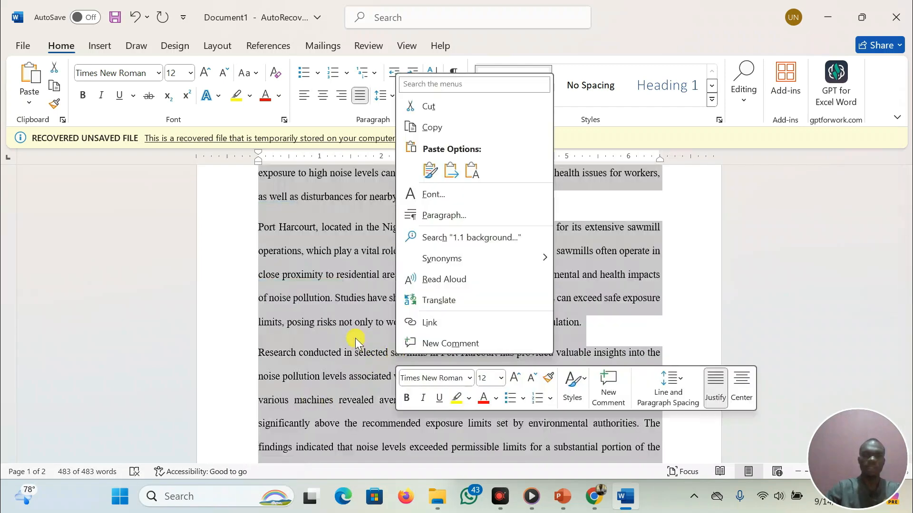
{"action": "key", "text": "Escape"}
{"action": "scroll", "coordinate": [355, 338], "scroll_direction": "down", "scroll_amount": 10}
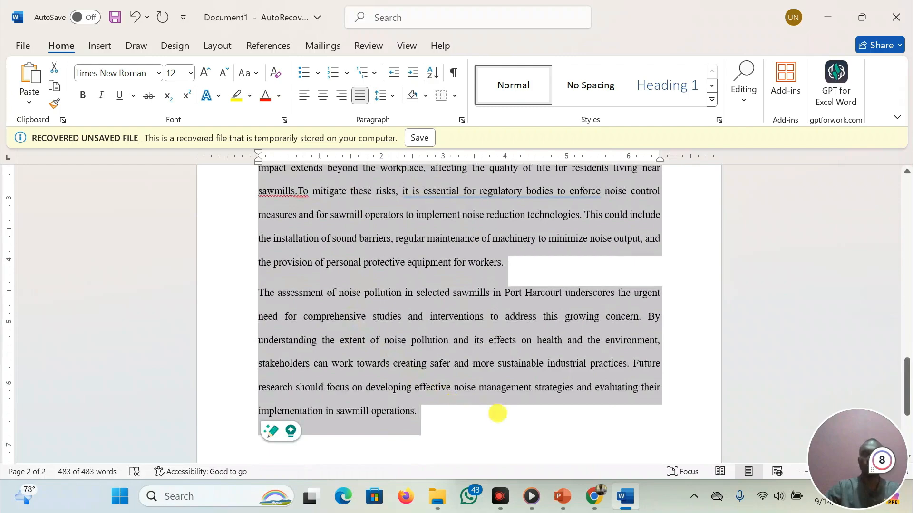
{"action": "left_click", "coordinate": [497, 414]}
{"action": "scroll", "coordinate": [390, 186], "scroll_direction": "up", "scroll_amount": 3}
{"action": "scroll", "coordinate": [390, 185], "scroll_direction": "up", "scroll_amount": 10}
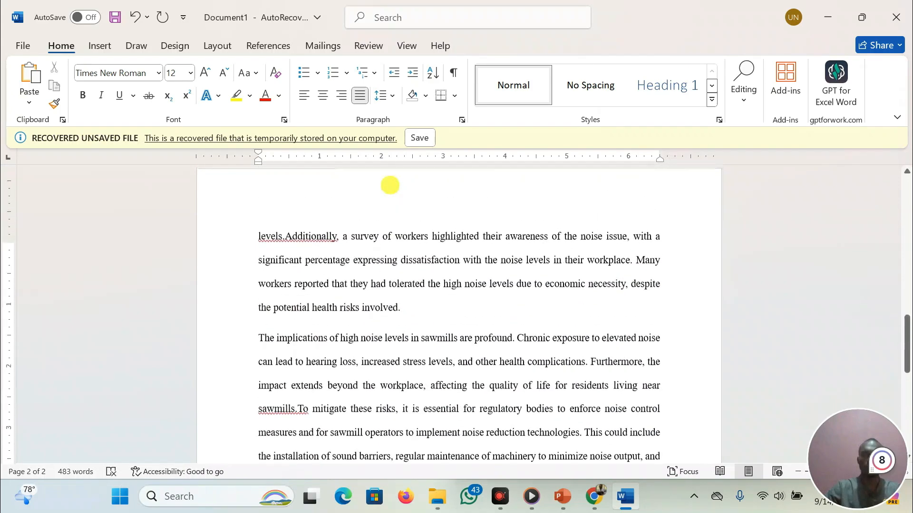
{"action": "scroll", "coordinate": [389, 185], "scroll_direction": "up", "scroll_amount": 3}
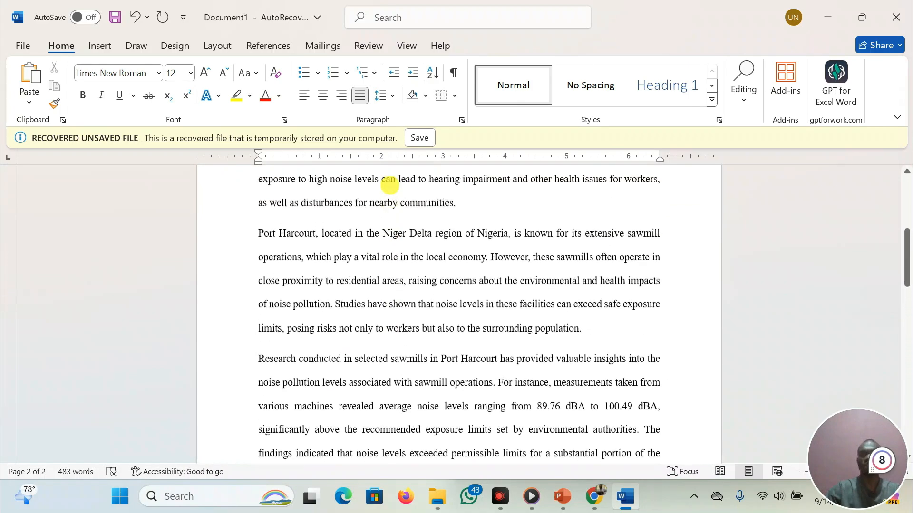
Bring the Perplexity browser window to the front and maximize it
{"action": "mouse_move", "coordinate": [593, 506]}
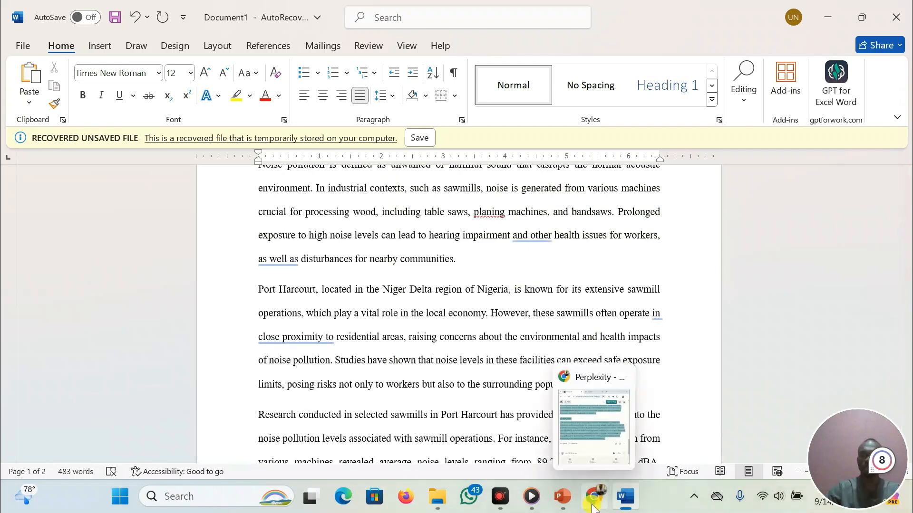
{"action": "mouse_move", "coordinate": [592, 424]}
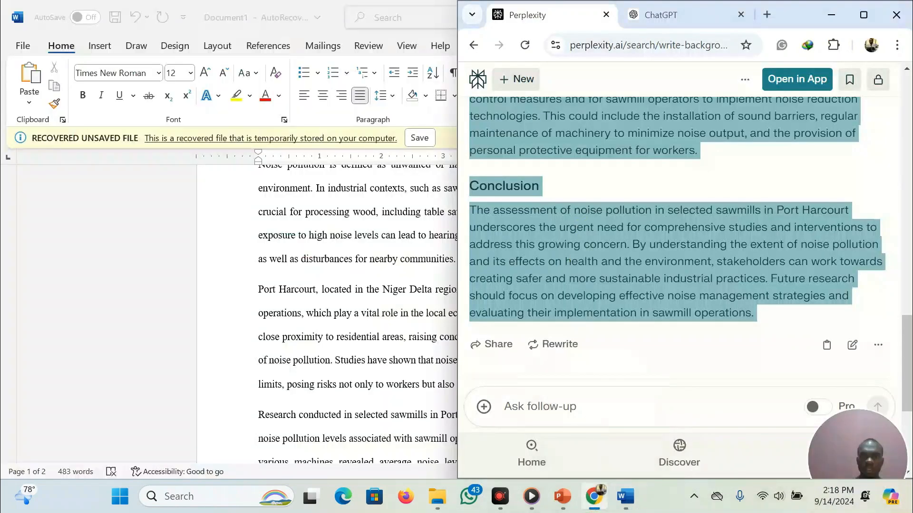
{"action": "left_click", "coordinate": [584, 228]}
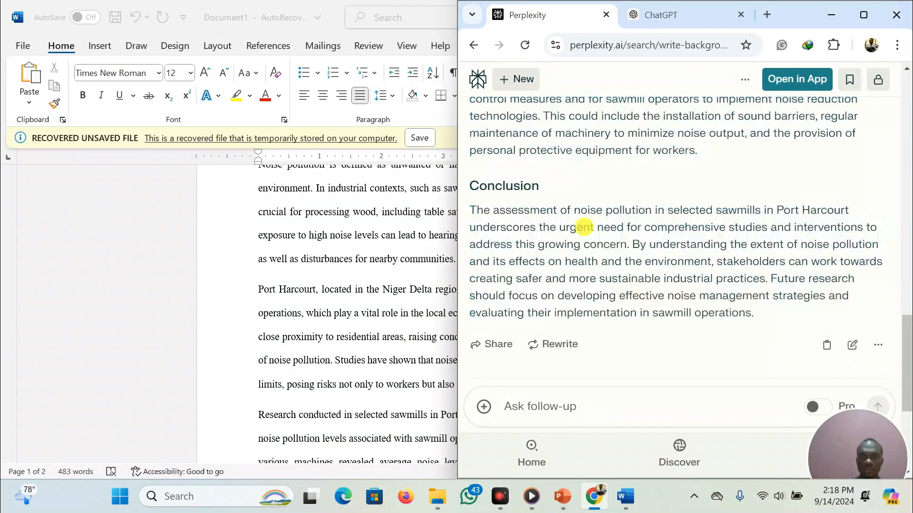
{"action": "left_click", "coordinate": [864, 14]}
Open the first source cited in the Previous Research Findings section of the answer
{"action": "scroll", "coordinate": [296, 219], "scroll_direction": "up", "scroll_amount": 7}
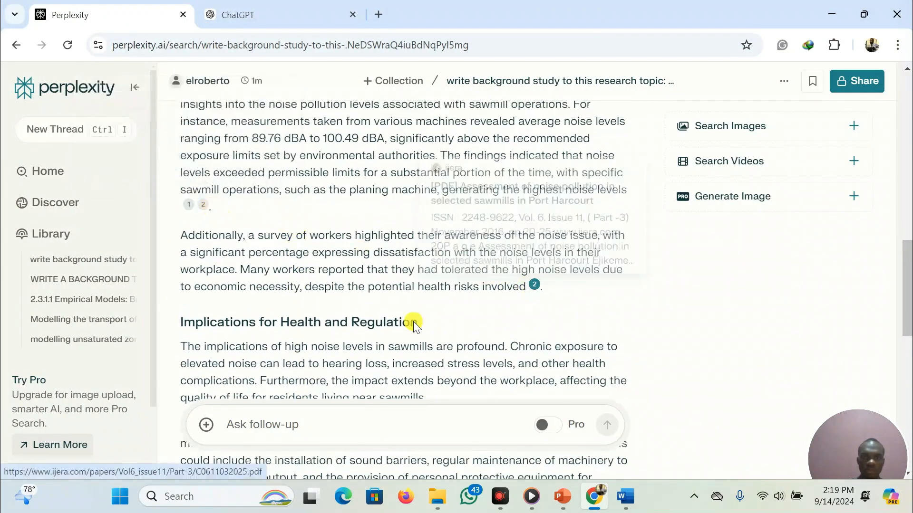
{"action": "scroll", "coordinate": [413, 321], "scroll_direction": "down", "scroll_amount": 1}
{"action": "scroll", "coordinate": [388, 341], "scroll_direction": "up", "scroll_amount": 2}
{"action": "scroll", "coordinate": [389, 341], "scroll_direction": "up", "scroll_amount": 10}
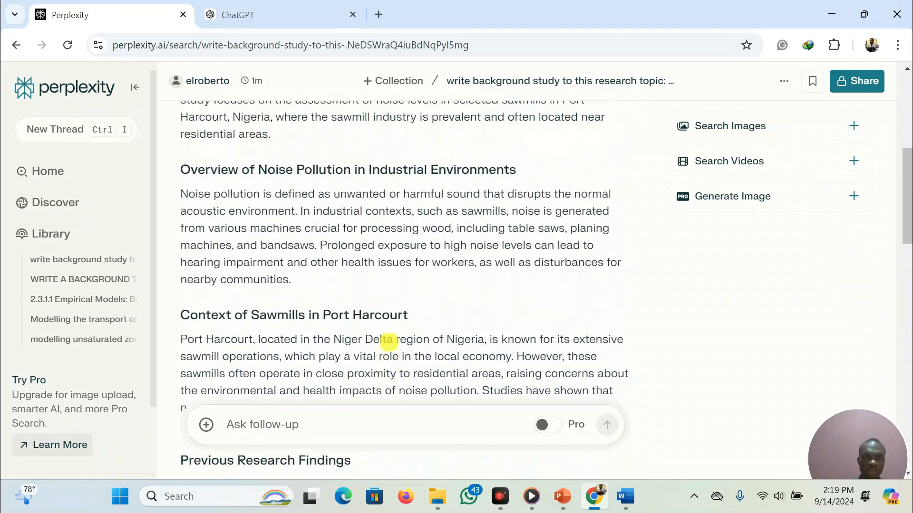
{"action": "scroll", "coordinate": [389, 342], "scroll_direction": "up", "scroll_amount": 1}
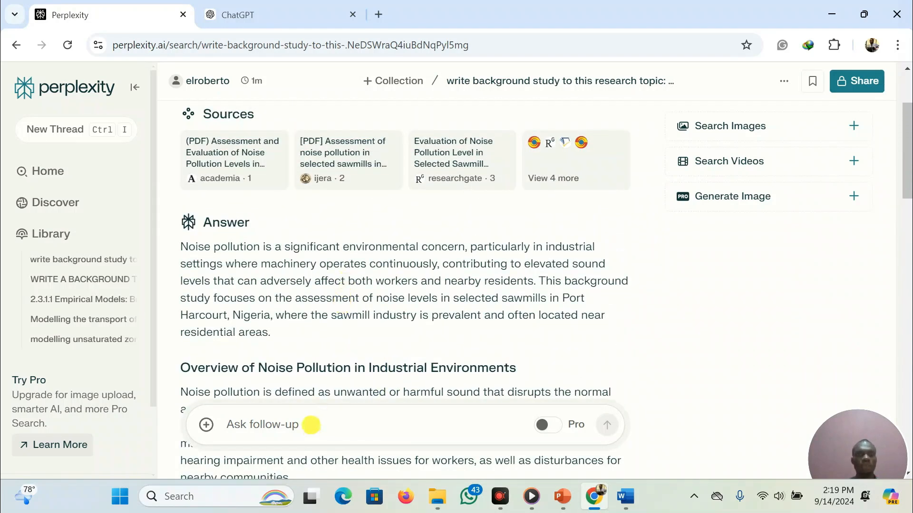
{"action": "left_click", "coordinate": [311, 424]}
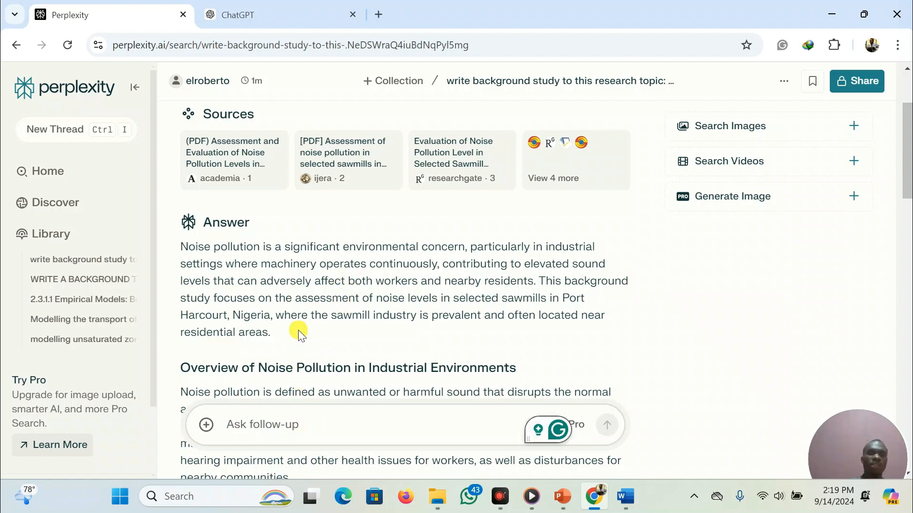
{"action": "scroll", "coordinate": [299, 332], "scroll_direction": "down", "scroll_amount": 6}
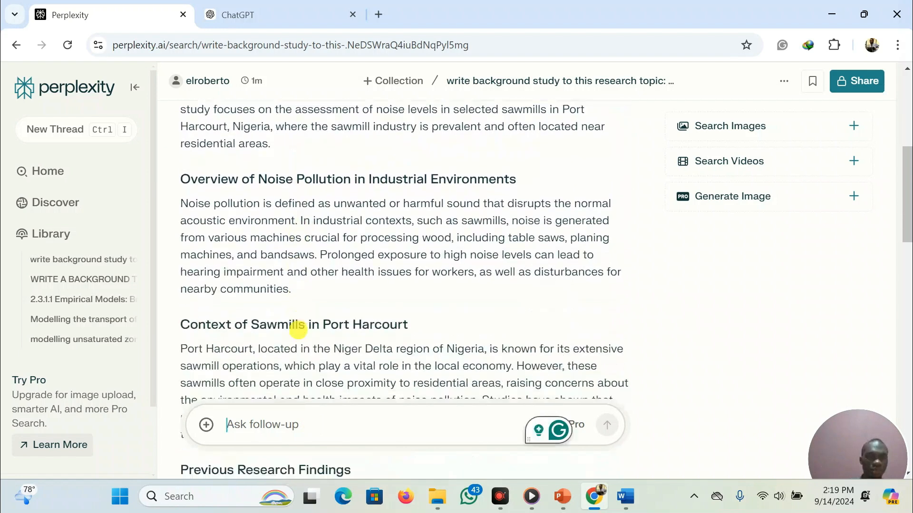
{"action": "scroll", "coordinate": [298, 330], "scroll_direction": "down", "scroll_amount": 3}
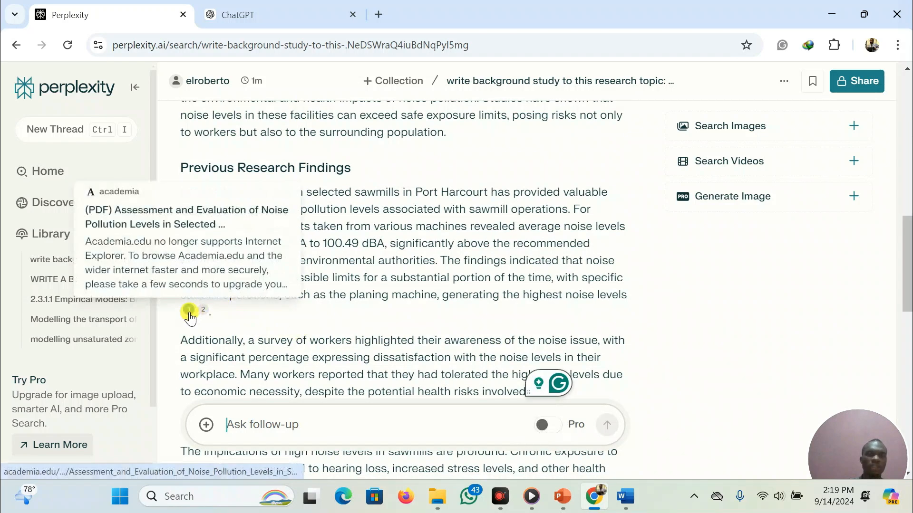
{"action": "mouse_move", "coordinate": [189, 313]}
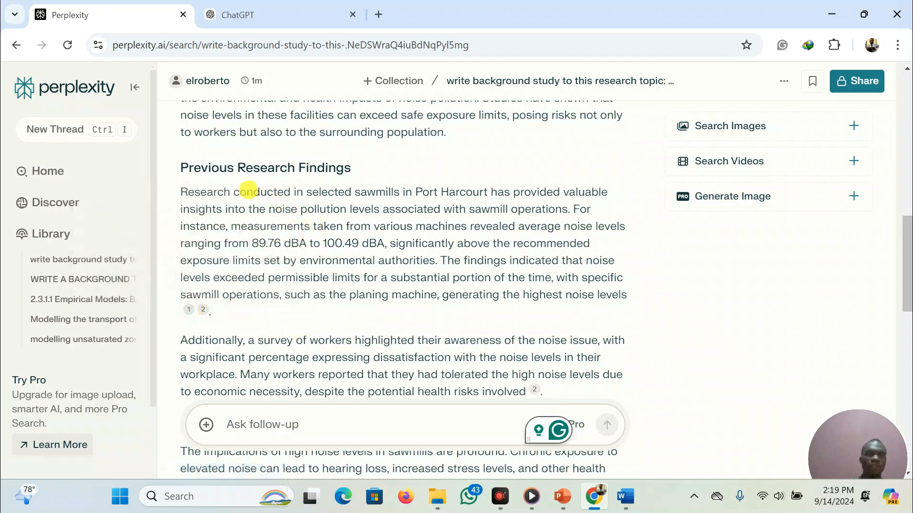
{"action": "left_click", "coordinate": [189, 313]}
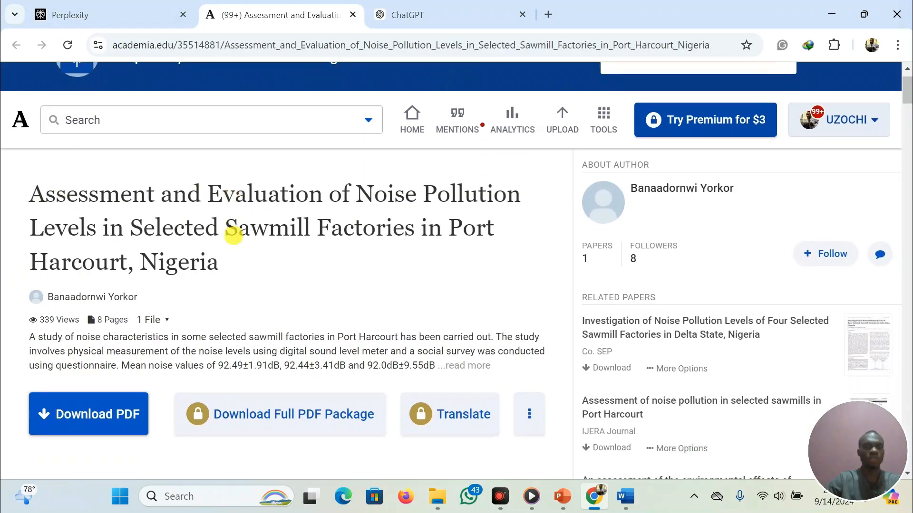
{"action": "scroll", "coordinate": [233, 236], "scroll_direction": "up", "scroll_amount": 1}
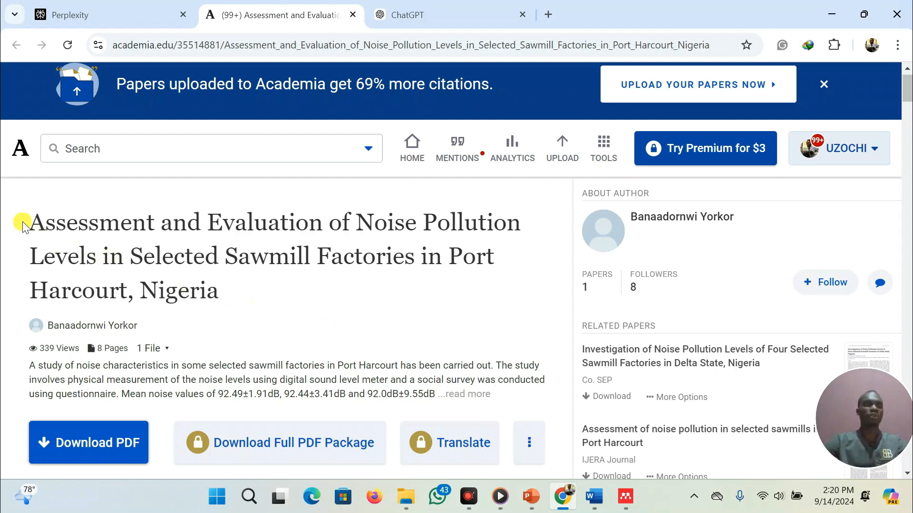
Copy the academia paper's title and open the online article search from Mendeley Reference Manager
{"action": "left_click_drag", "start_coordinate": [29, 219], "coordinate": [242, 292]}
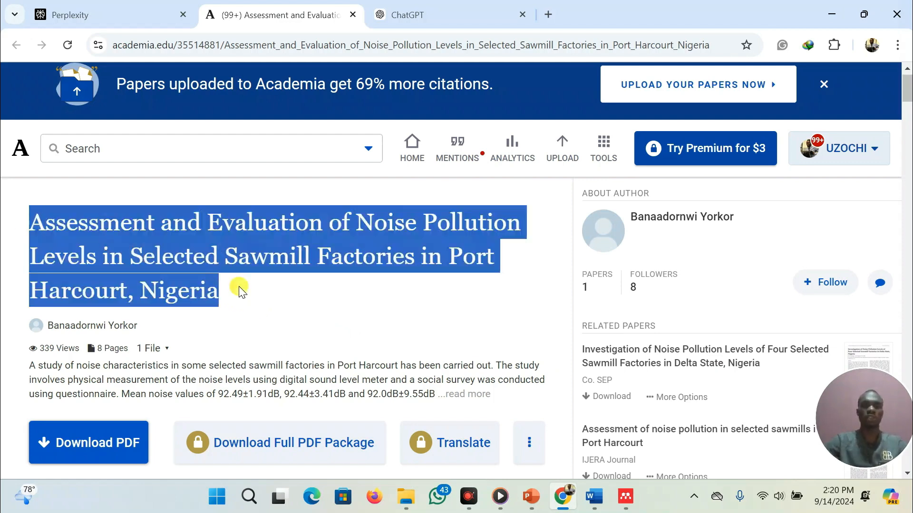
{"action": "left_click", "coordinate": [626, 500]}
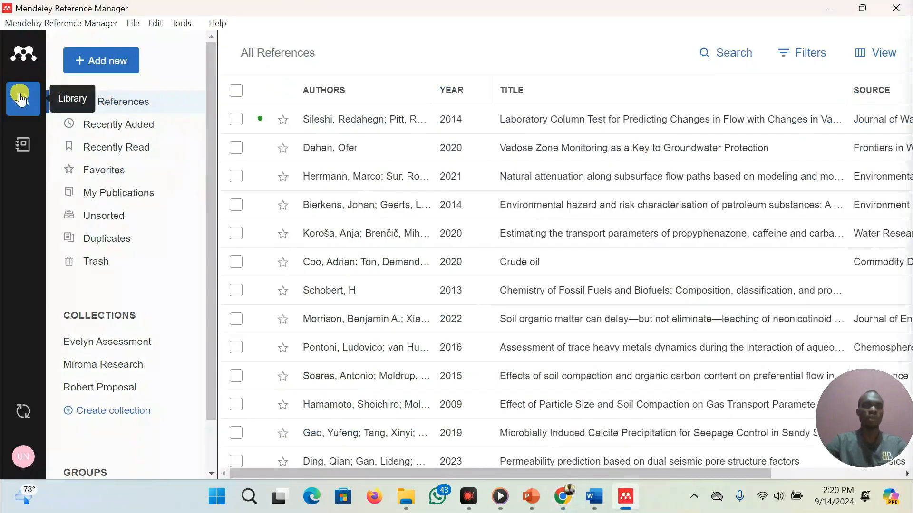
{"action": "left_click", "coordinate": [134, 24]}
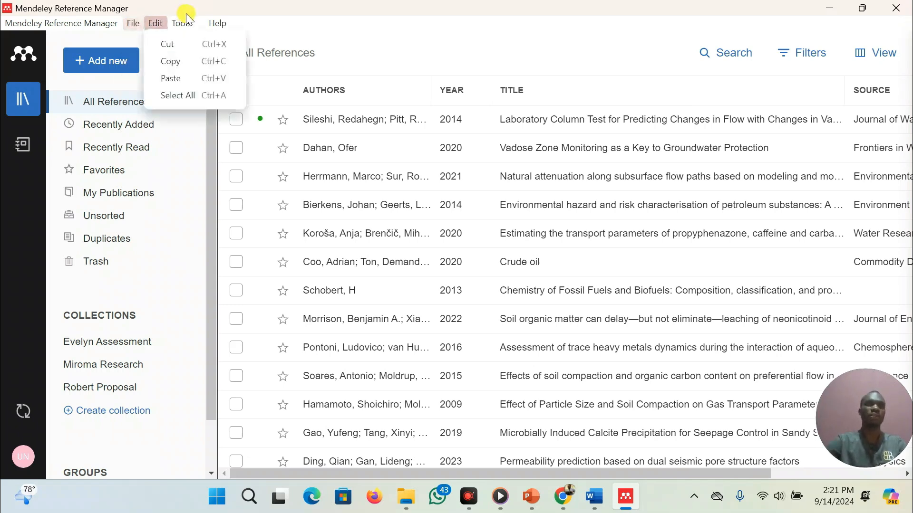
{"action": "left_click", "coordinate": [183, 24]}
{"action": "left_click", "coordinate": [181, 23]}
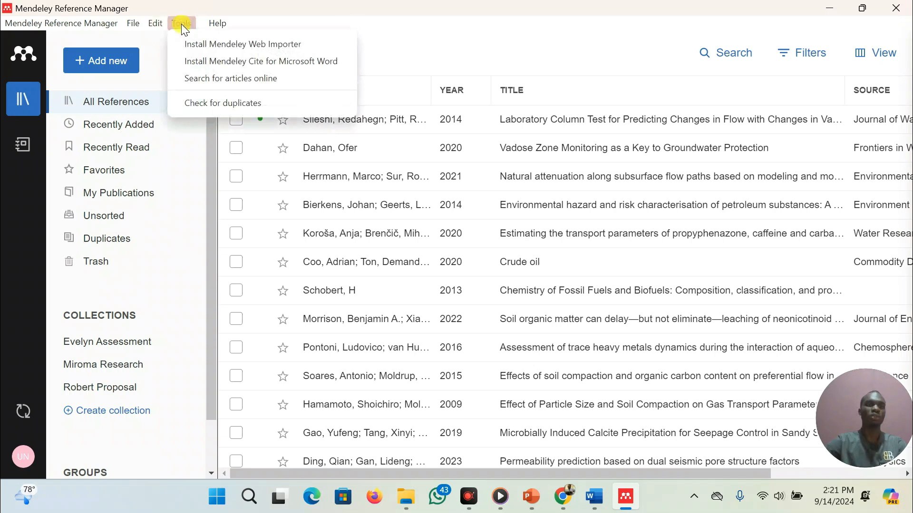
{"action": "left_click", "coordinate": [214, 79]}
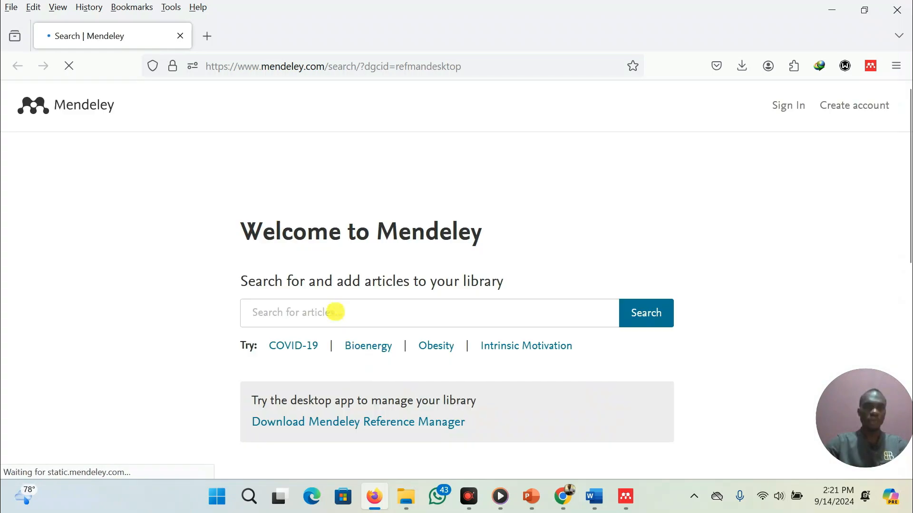
Search Mendeley online for the copied paper title, add the result to the library, and return to the reference manager
{"action": "left_click", "coordinate": [335, 311]}
{"action": "key", "text": "ctrl+v"}
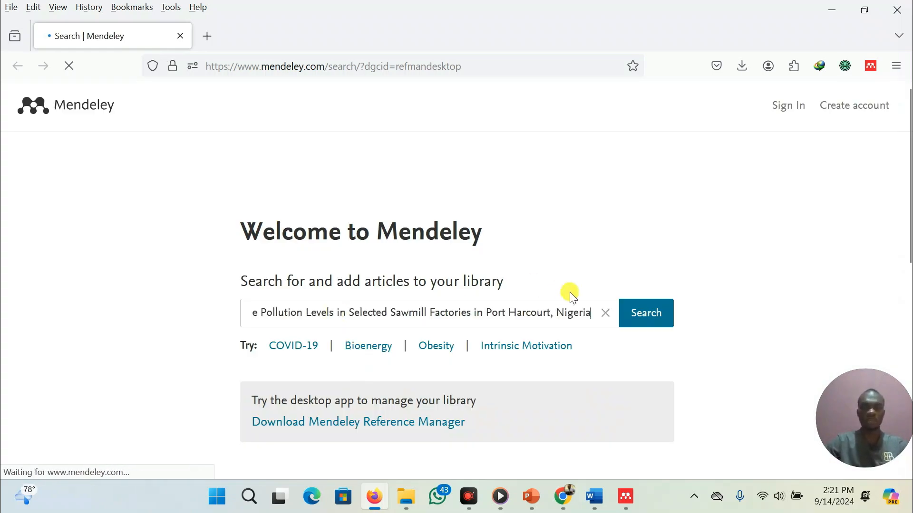
{"action": "left_click", "coordinate": [644, 313]}
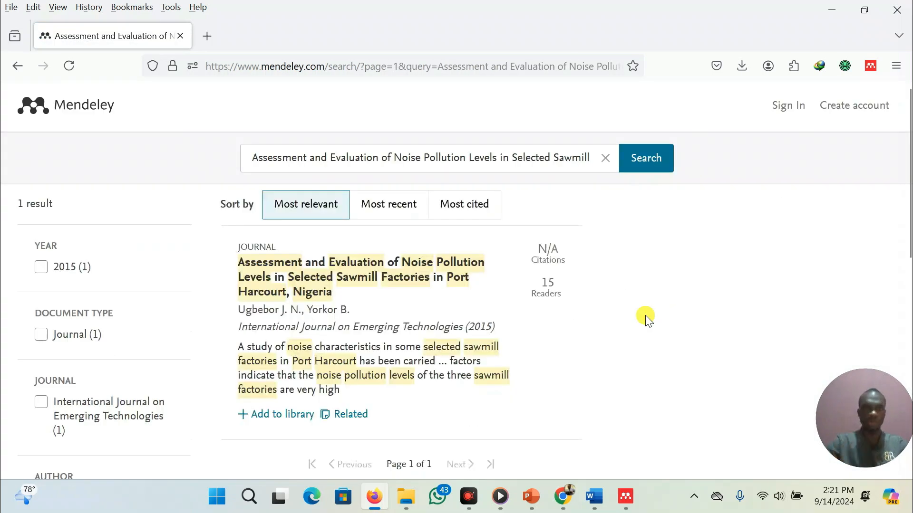
{"action": "scroll", "coordinate": [328, 373], "scroll_direction": "down", "scroll_amount": 1}
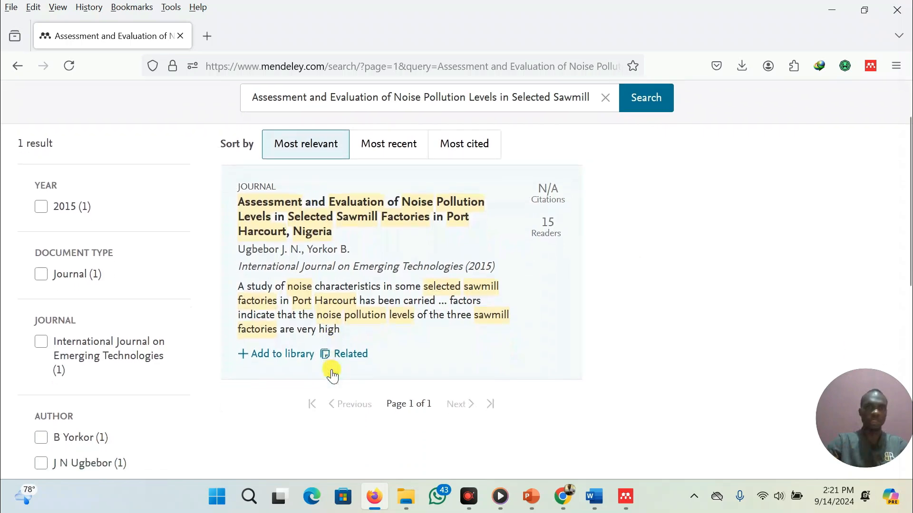
{"action": "left_click", "coordinate": [275, 354]}
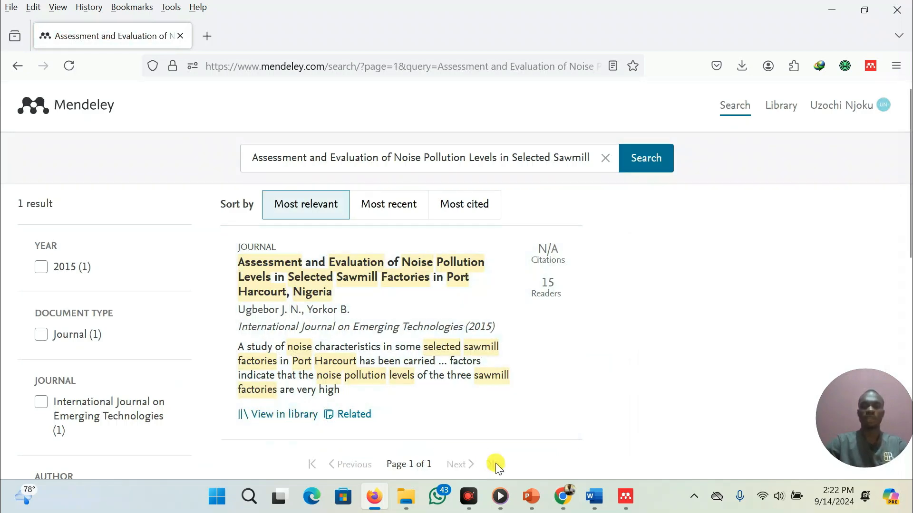
{"action": "left_click", "coordinate": [625, 496]}
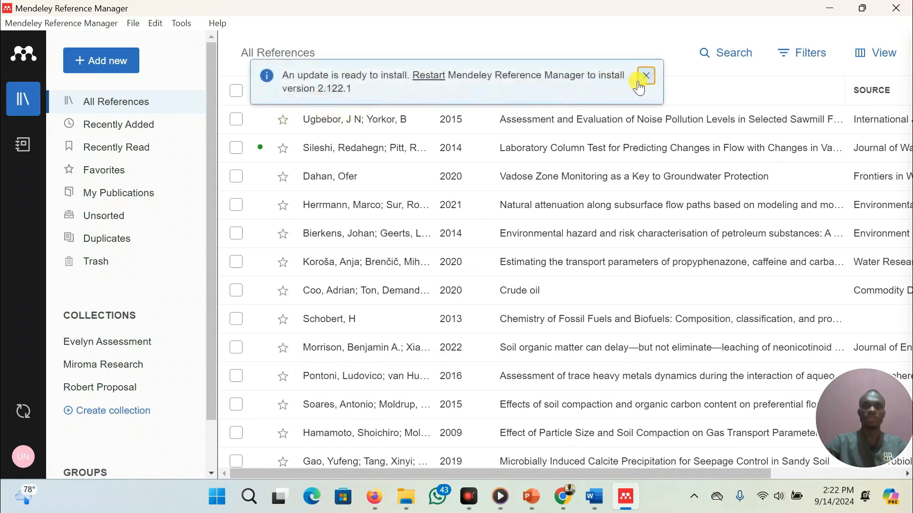
{"action": "left_click", "coordinate": [647, 78]}
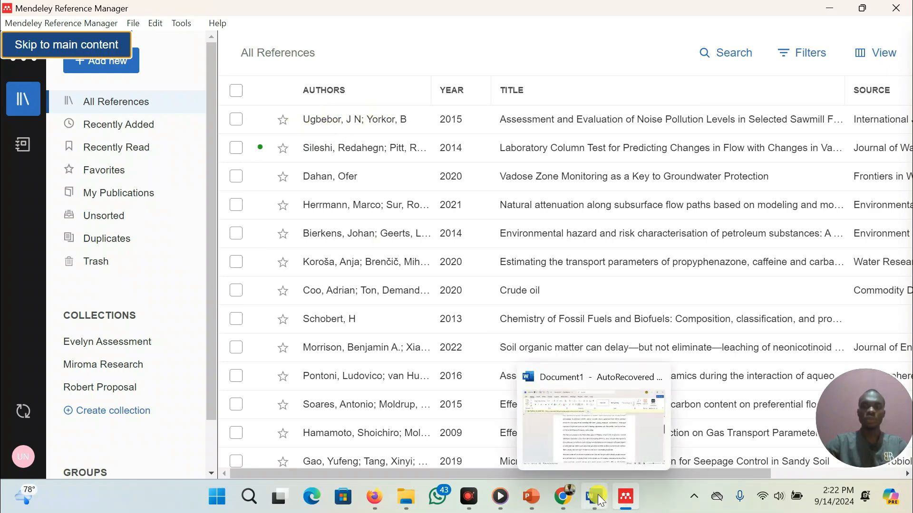
Download the PDF of the second source cited in Perplexity's Previous Research Findings section
{"action": "left_click", "coordinate": [562, 497]}
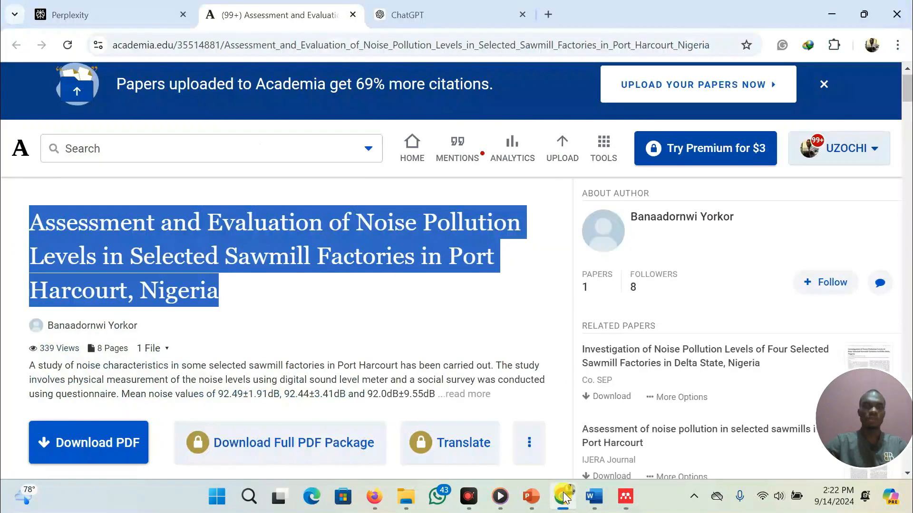
{"action": "left_click", "coordinate": [112, 19]}
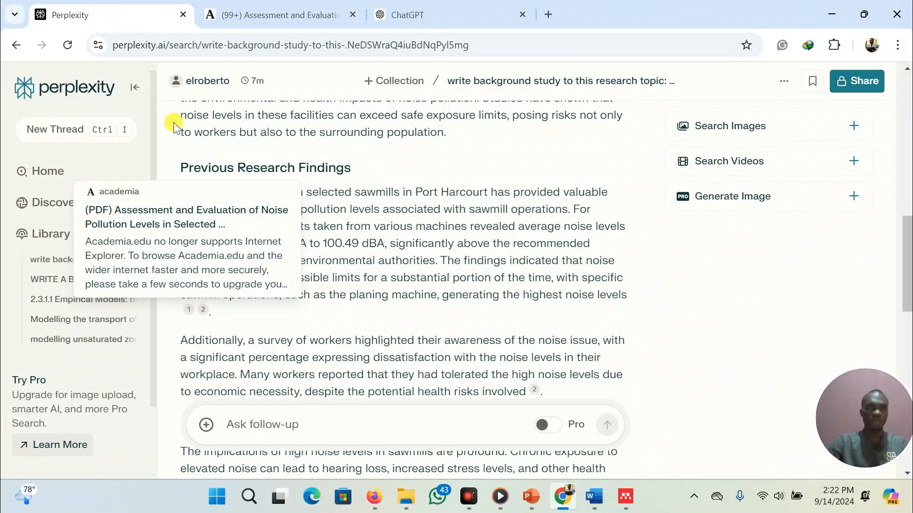
{"action": "left_click", "coordinate": [204, 312]}
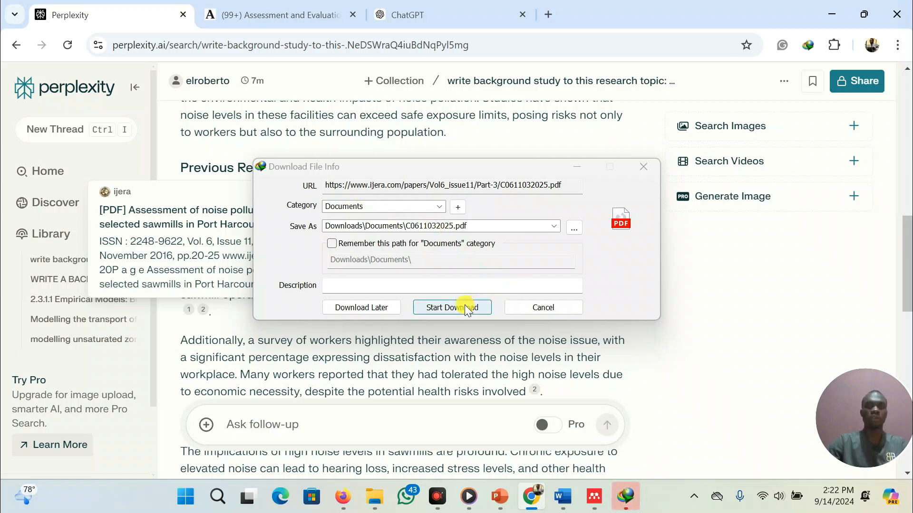
{"action": "left_click", "coordinate": [452, 308]}
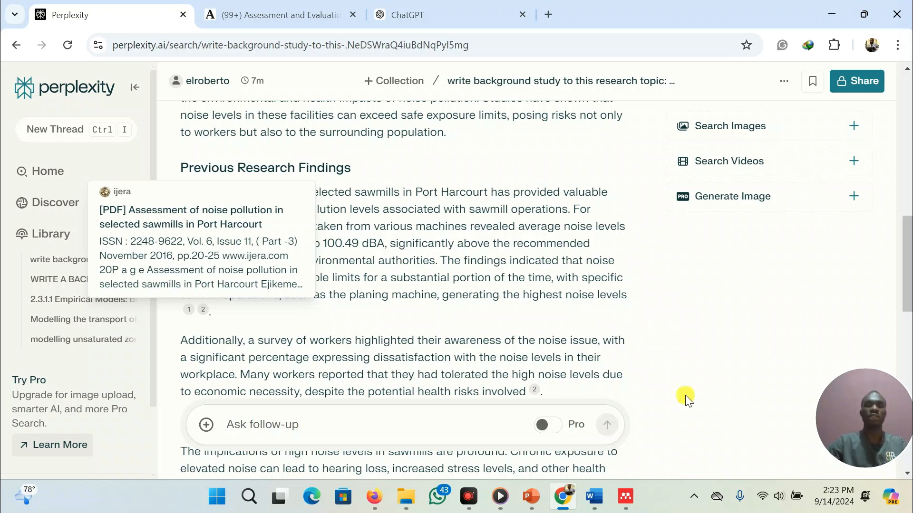
Import the downloaded C0611032025.pdf from Downloads\Documents into the Mendeley library
{"action": "left_click", "coordinate": [624, 499]}
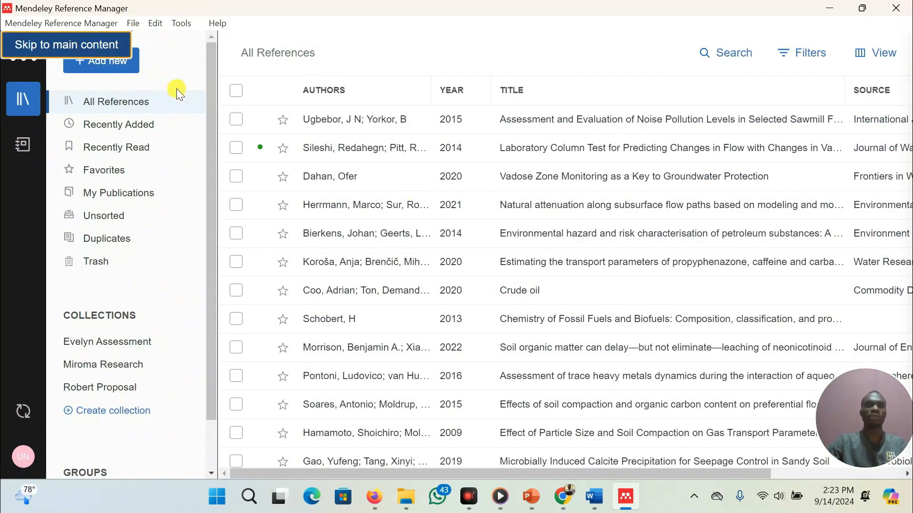
{"action": "left_click", "coordinate": [116, 60]}
{"action": "mouse_move", "coordinate": [125, 151]}
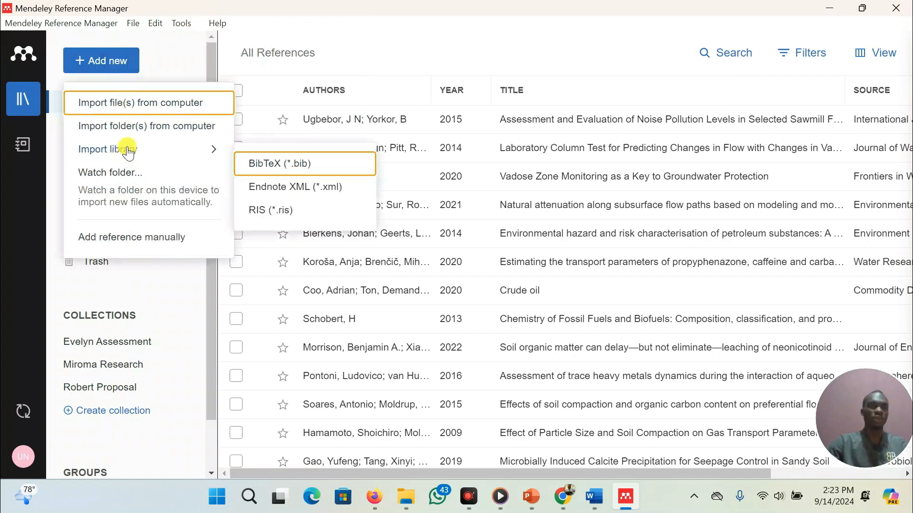
{"action": "left_click", "coordinate": [164, 103]}
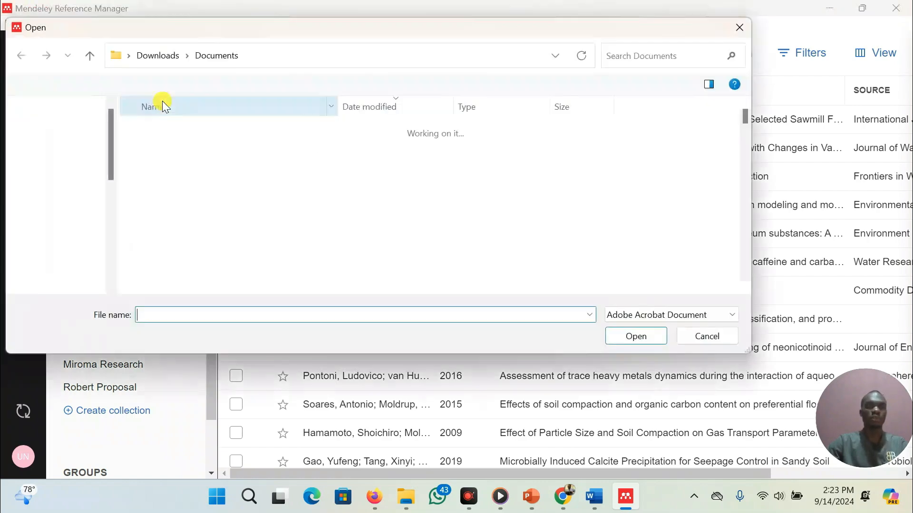
{"action": "left_click", "coordinate": [64, 179]}
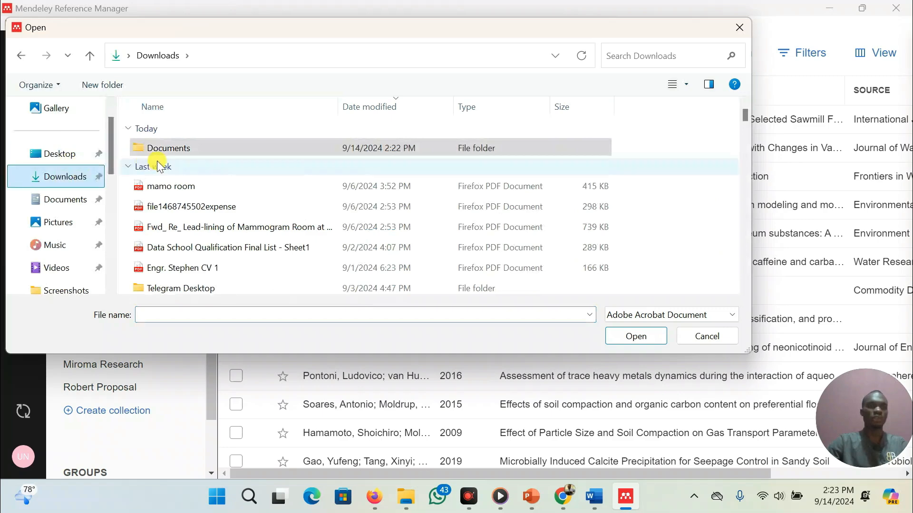
{"action": "left_click", "coordinate": [179, 145]}
{"action": "double_click", "coordinate": [178, 146]}
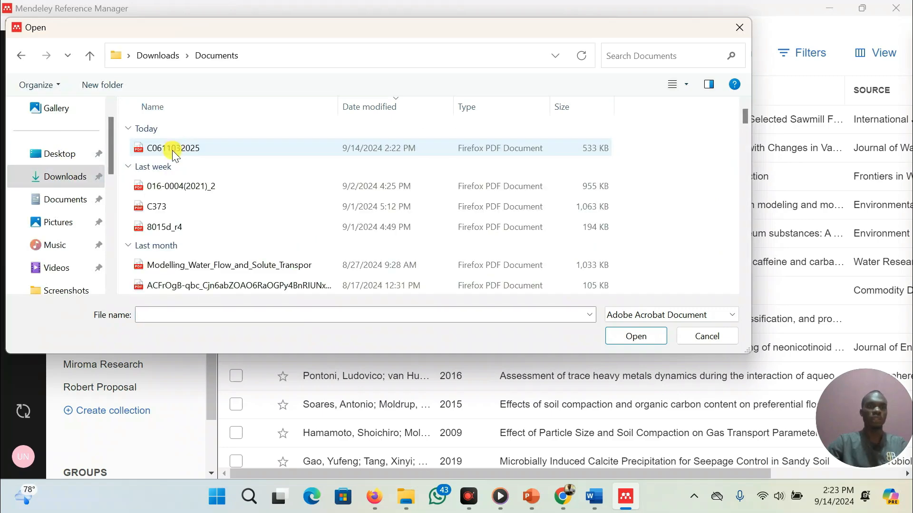
{"action": "double_click", "coordinate": [174, 149]}
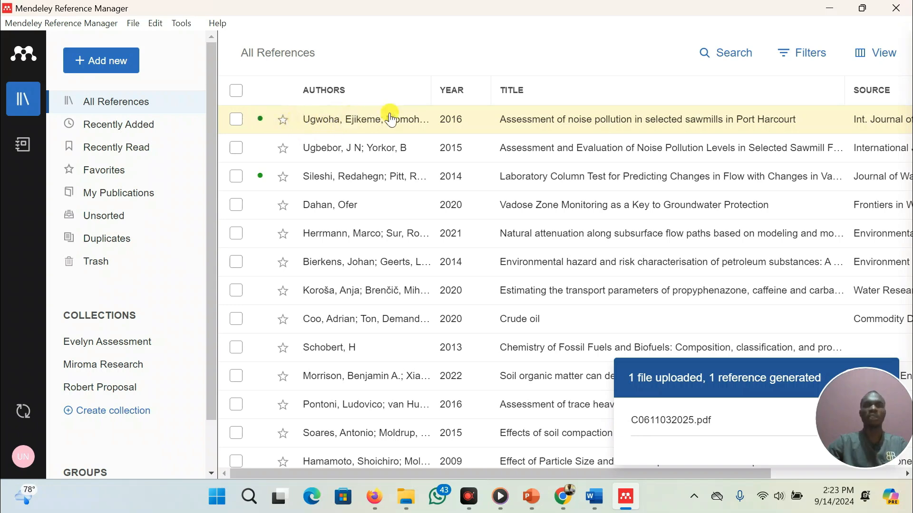
Compare the Word document's paragraphs with the Perplexity answer and its cited sources
{"action": "left_click", "coordinate": [596, 497]}
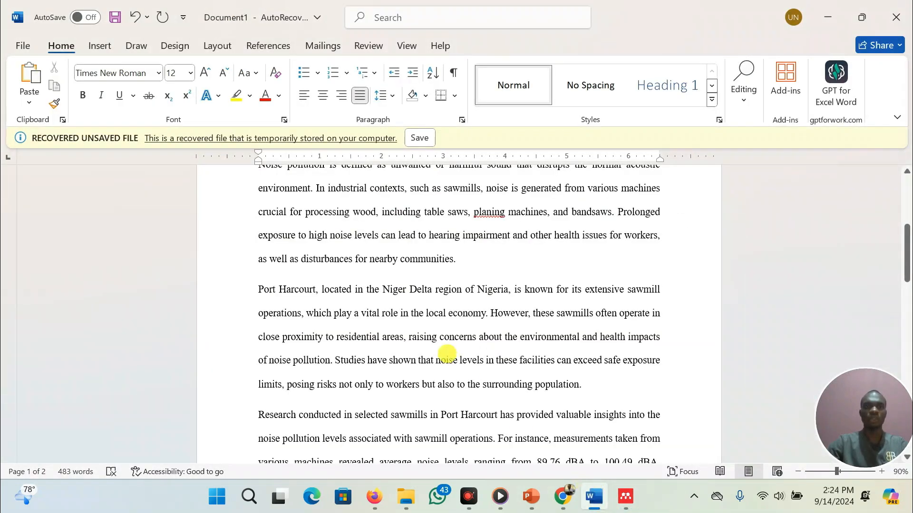
{"action": "scroll", "coordinate": [446, 354], "scroll_direction": "up", "scroll_amount": 1}
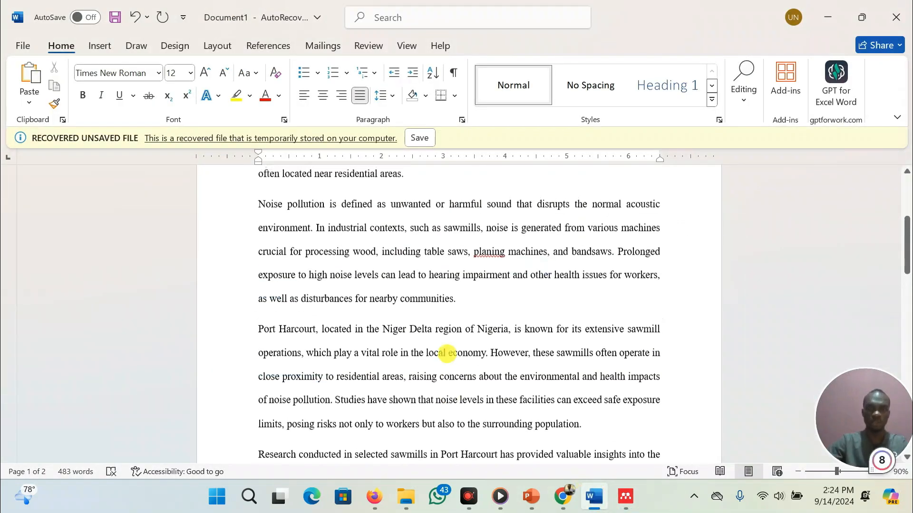
{"action": "scroll", "coordinate": [446, 354], "scroll_direction": "down", "scroll_amount": 1}
{"action": "mouse_move", "coordinate": [567, 496]}
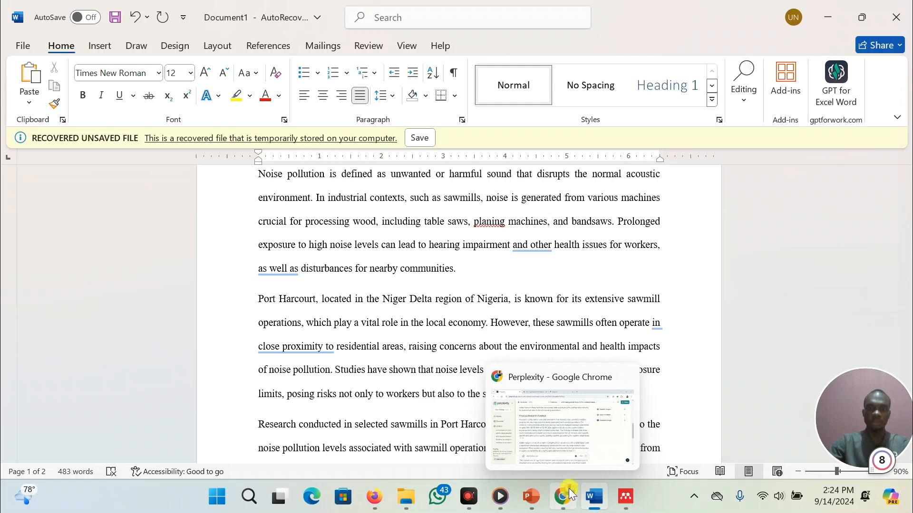
{"action": "left_click", "coordinate": [540, 401]}
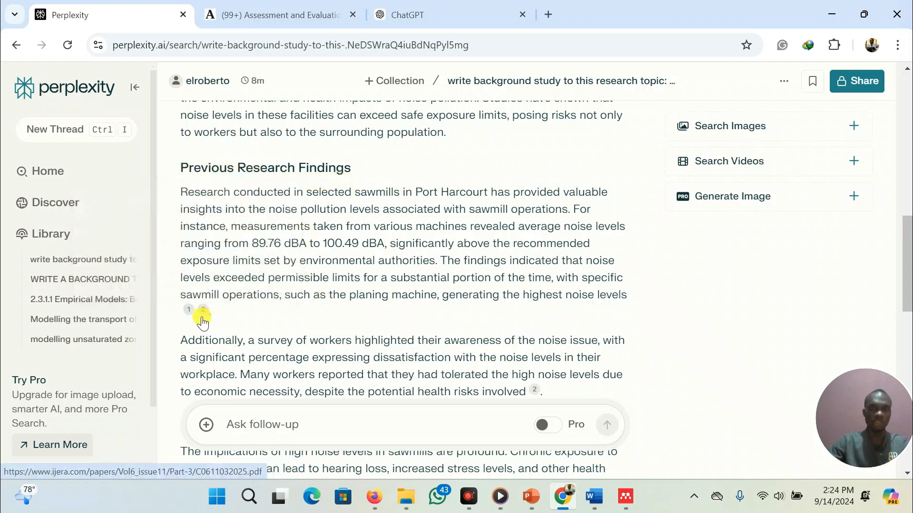
{"action": "mouse_move", "coordinate": [190, 318]}
{"action": "scroll", "coordinate": [243, 309], "scroll_direction": "down", "scroll_amount": 2}
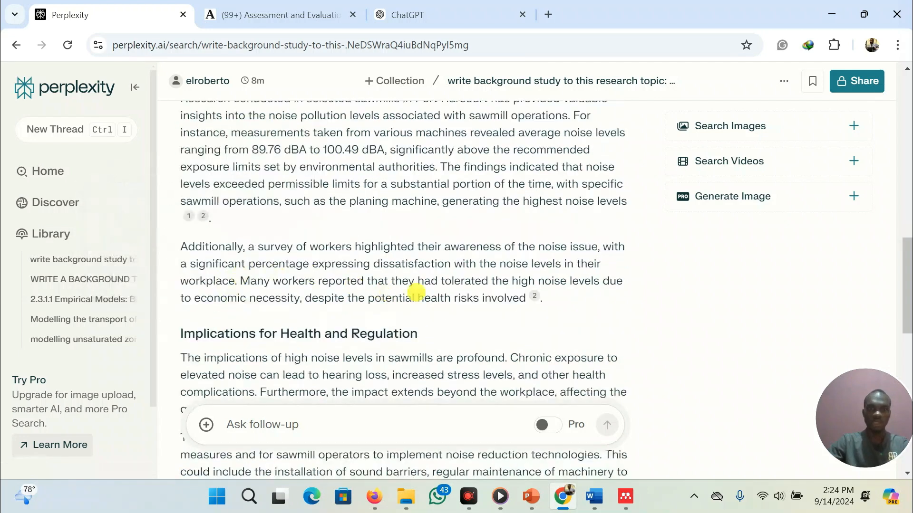
{"action": "mouse_move", "coordinate": [538, 303]}
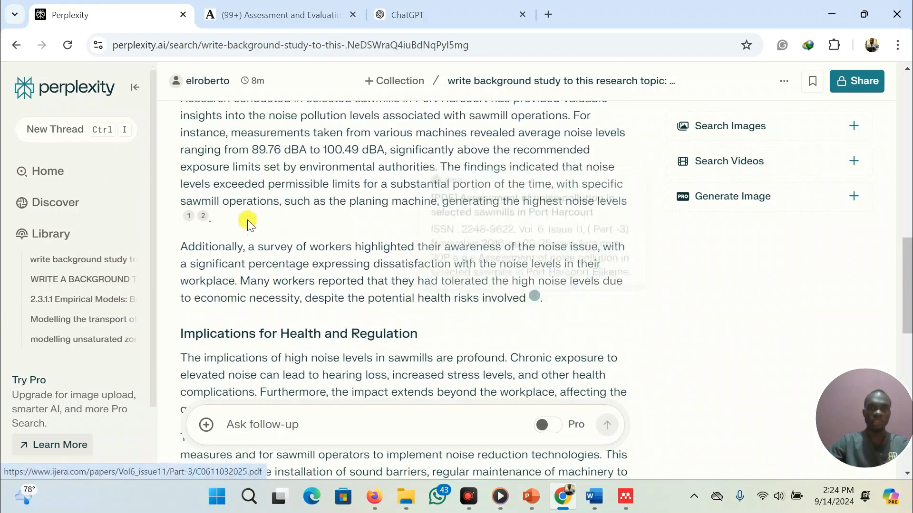
{"action": "mouse_move", "coordinate": [205, 218]}
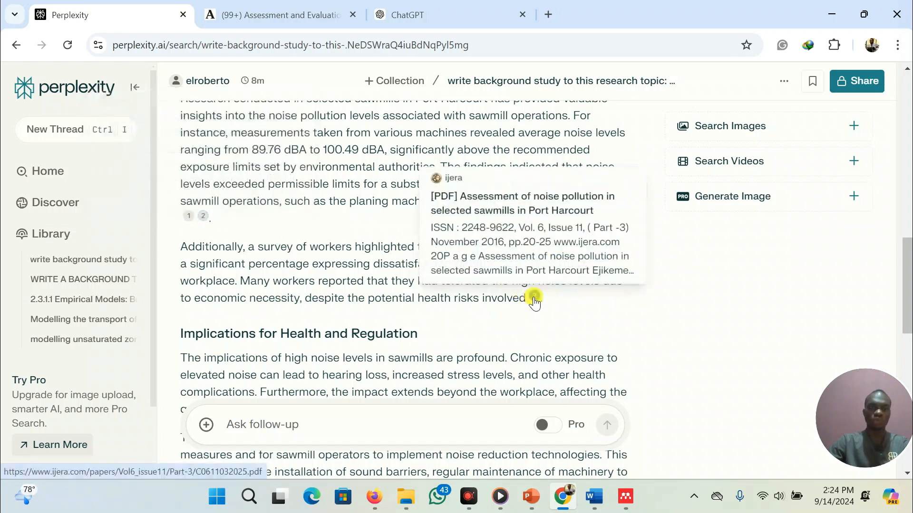
{"action": "scroll", "coordinate": [369, 314], "scroll_direction": "down", "scroll_amount": 3}
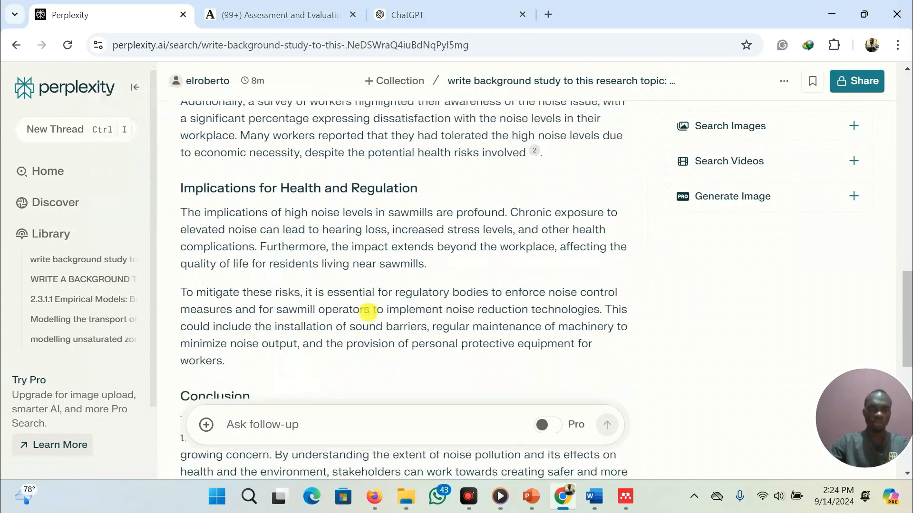
{"action": "scroll", "coordinate": [368, 314], "scroll_direction": "down", "scroll_amount": 4}
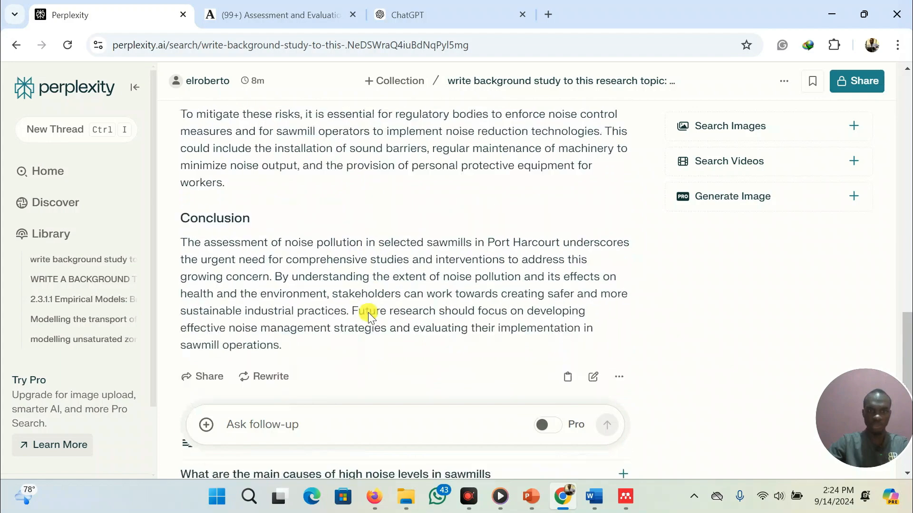
{"action": "scroll", "coordinate": [368, 314], "scroll_direction": "up", "scroll_amount": 20}
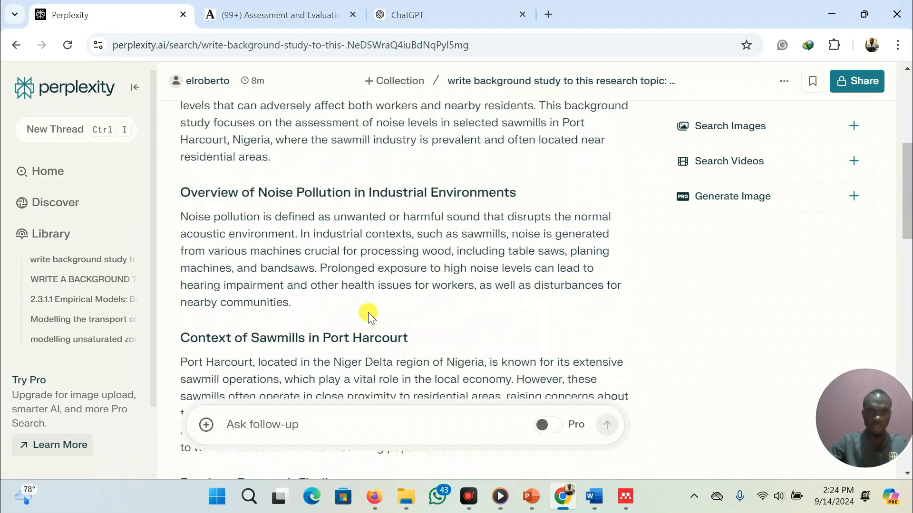
{"action": "scroll", "coordinate": [368, 314], "scroll_direction": "up", "scroll_amount": 4}
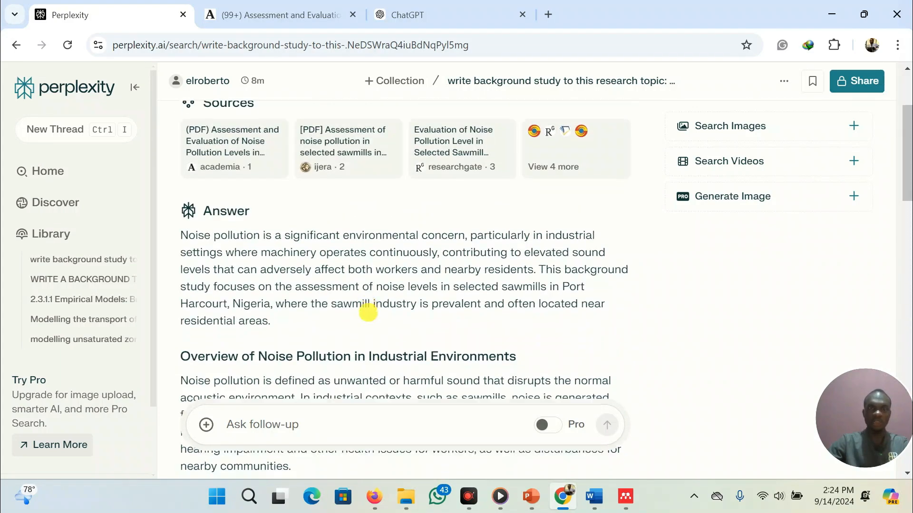
{"action": "scroll", "coordinate": [368, 312], "scroll_direction": "down", "scroll_amount": 1}
{"action": "scroll", "coordinate": [368, 313], "scroll_direction": "up", "scroll_amount": 1}
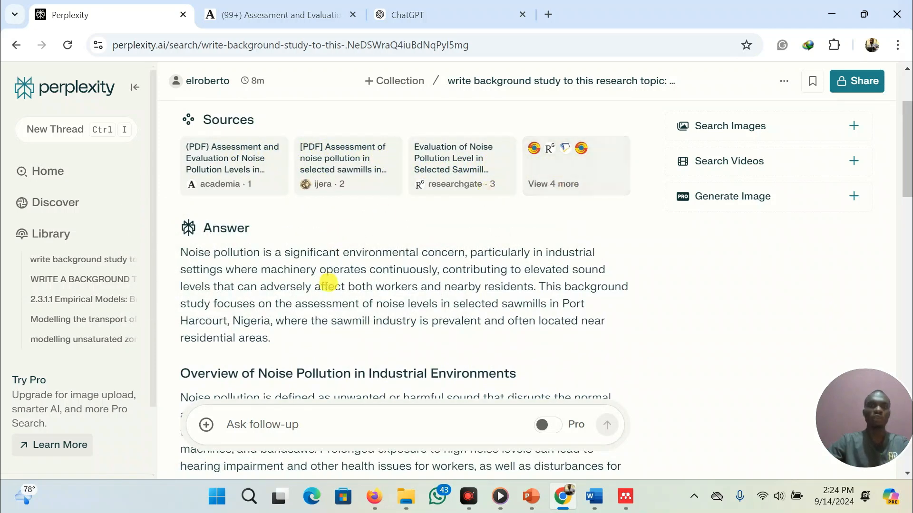
{"action": "scroll", "coordinate": [328, 283], "scroll_direction": "down", "scroll_amount": 2}
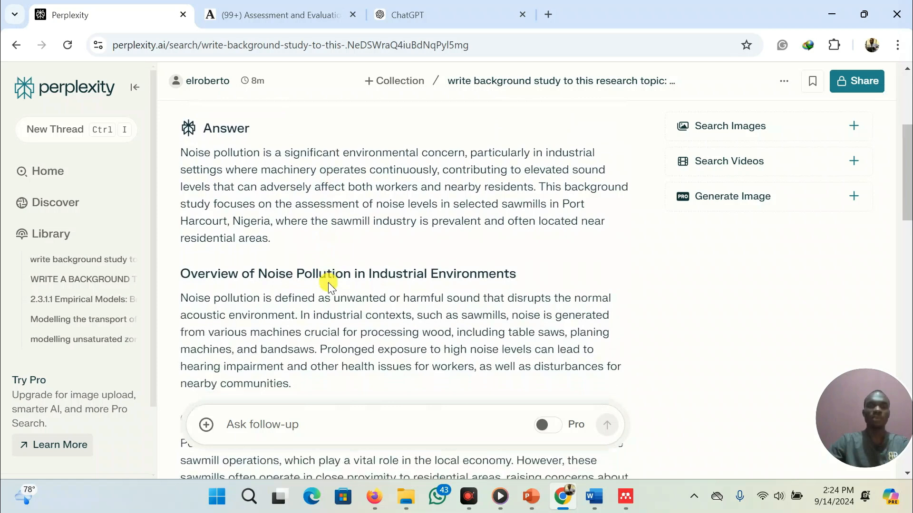
{"action": "scroll", "coordinate": [328, 283], "scroll_direction": "down", "scroll_amount": 1}
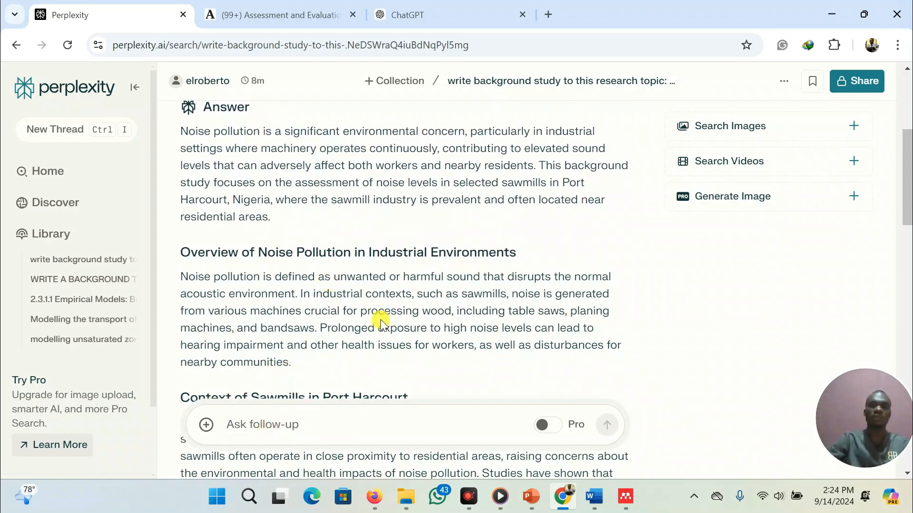
Review the Perplexity answer's cited sources and its Previous Research Findings paragraph
{"action": "scroll", "coordinate": [380, 320], "scroll_direction": "up", "scroll_amount": 4}
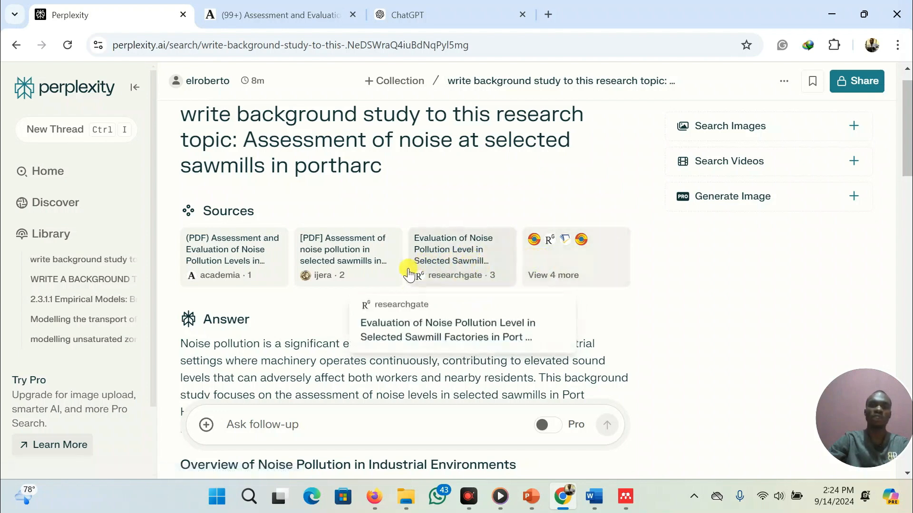
{"action": "scroll", "coordinate": [306, 328], "scroll_direction": "down", "scroll_amount": 3}
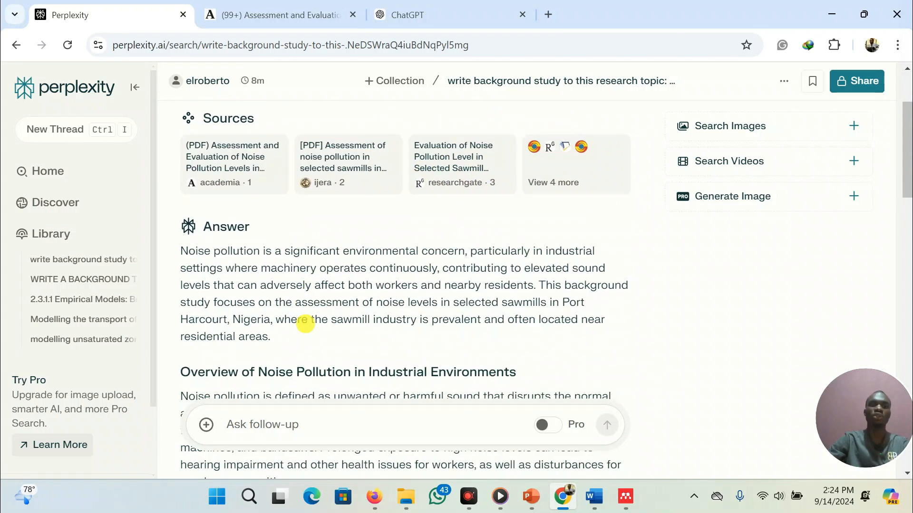
{"action": "scroll", "coordinate": [299, 353], "scroll_direction": "up", "scroll_amount": 1}
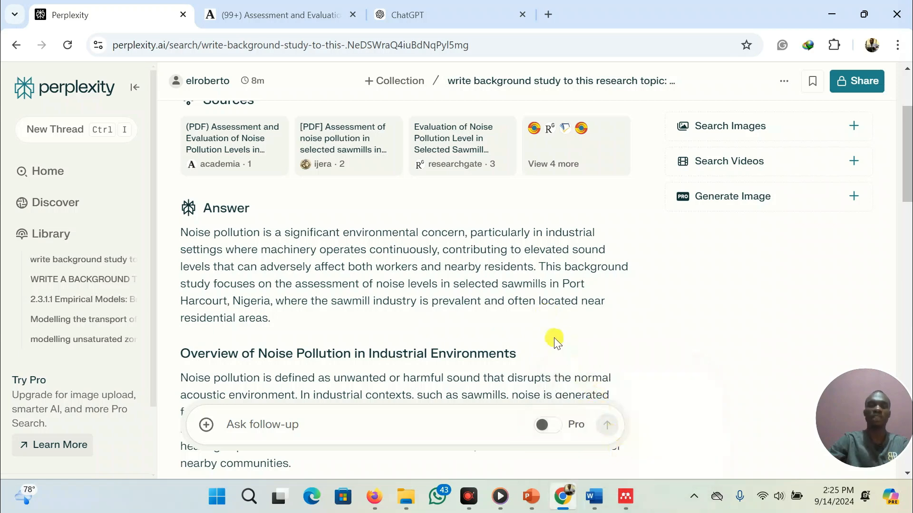
{"action": "scroll", "coordinate": [380, 311], "scroll_direction": "down", "scroll_amount": 10}
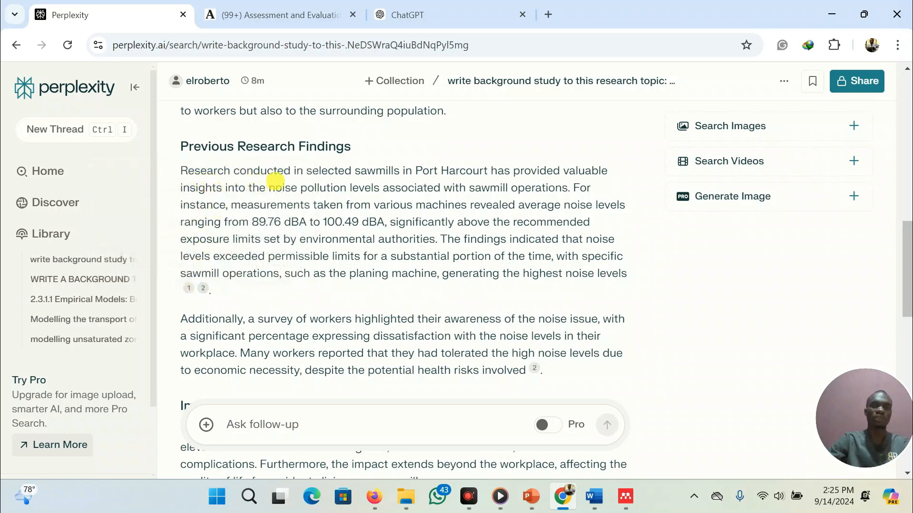
In the Word document, add the missing space between 'levels.' and 'Additionally' in the research findings paragraph
{"action": "left_click", "coordinate": [594, 496]}
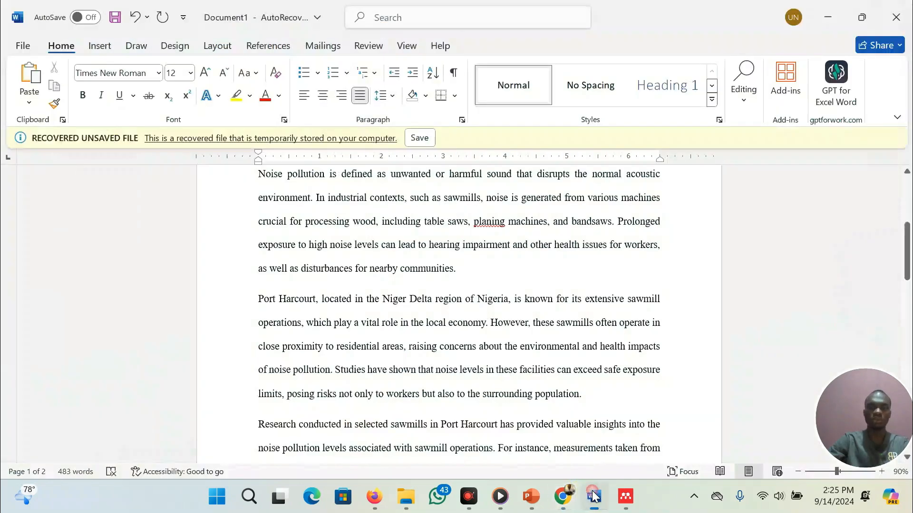
{"action": "scroll", "coordinate": [389, 305], "scroll_direction": "down", "scroll_amount": 4}
{"action": "scroll", "coordinate": [392, 306], "scroll_direction": "down", "scroll_amount": 3}
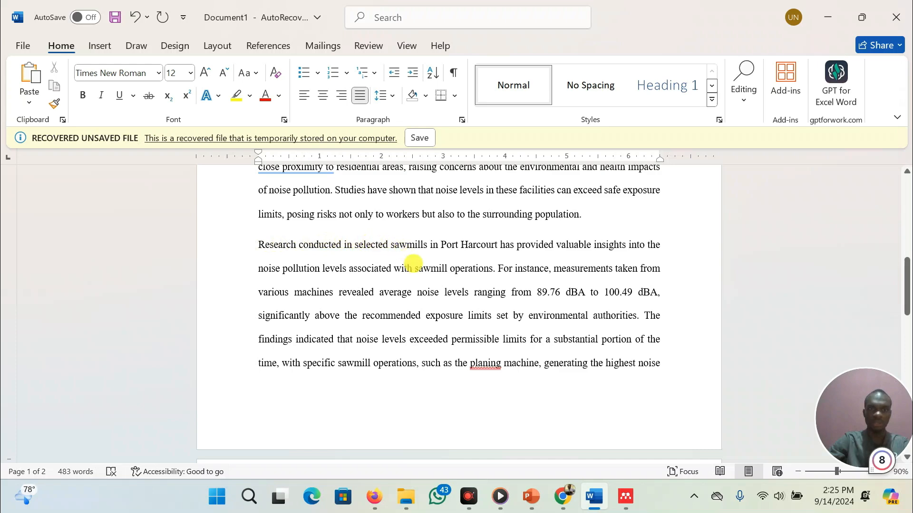
{"action": "scroll", "coordinate": [419, 292], "scroll_direction": "down", "scroll_amount": 2}
{"action": "scroll", "coordinate": [419, 292], "scroll_direction": "down", "scroll_amount": 3}
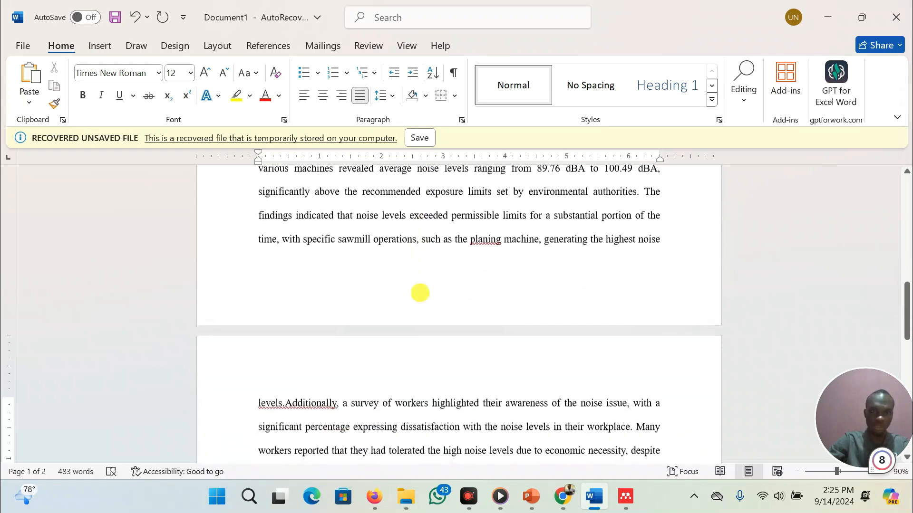
{"action": "scroll", "coordinate": [420, 293], "scroll_direction": "up", "scroll_amount": 1}
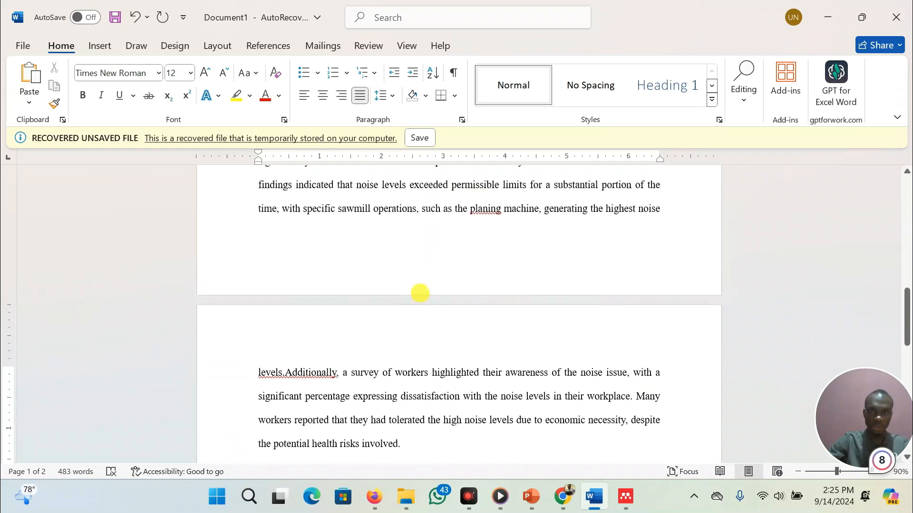
{"action": "scroll", "coordinate": [419, 293], "scroll_direction": "down", "scroll_amount": 1}
{"action": "left_click", "coordinate": [287, 344]}
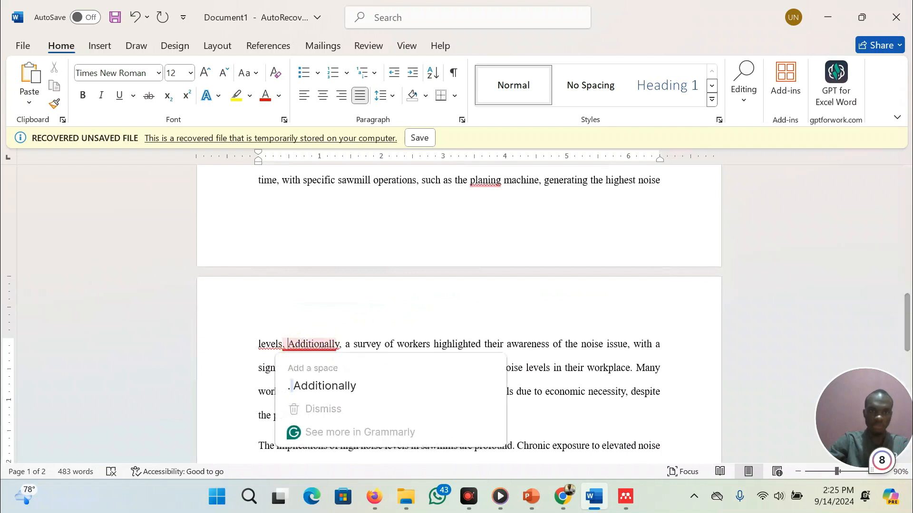
{"action": "left_click", "coordinate": [488, 409]}
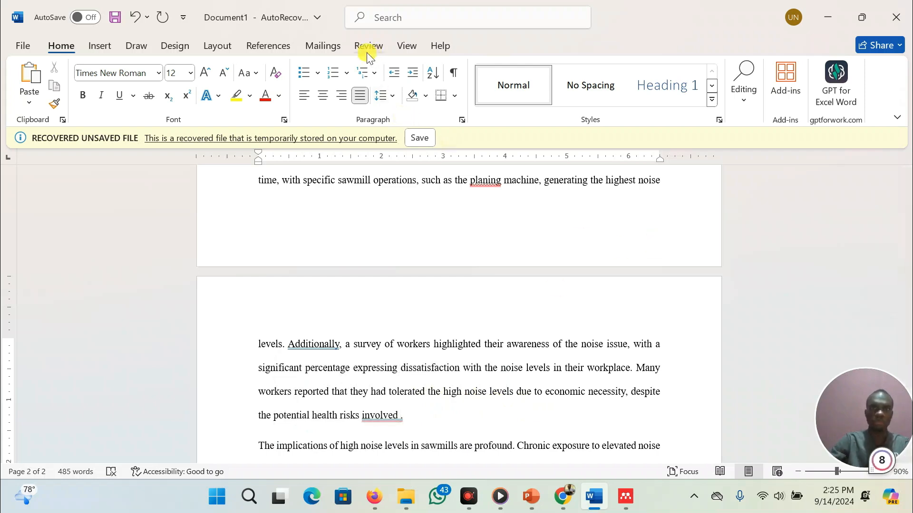
Open the Mendeley Cite add-in pane and get started with it
{"action": "left_click", "coordinate": [270, 45]}
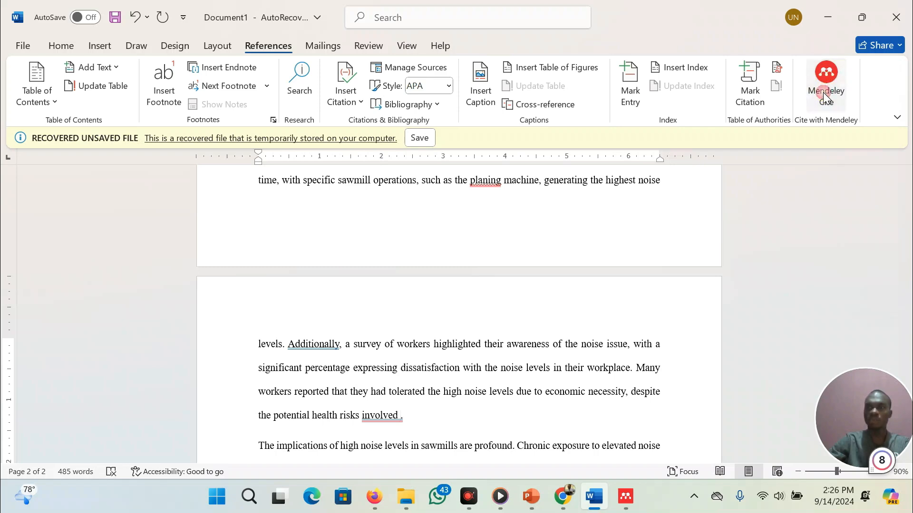
{"action": "left_click", "coordinate": [825, 97]}
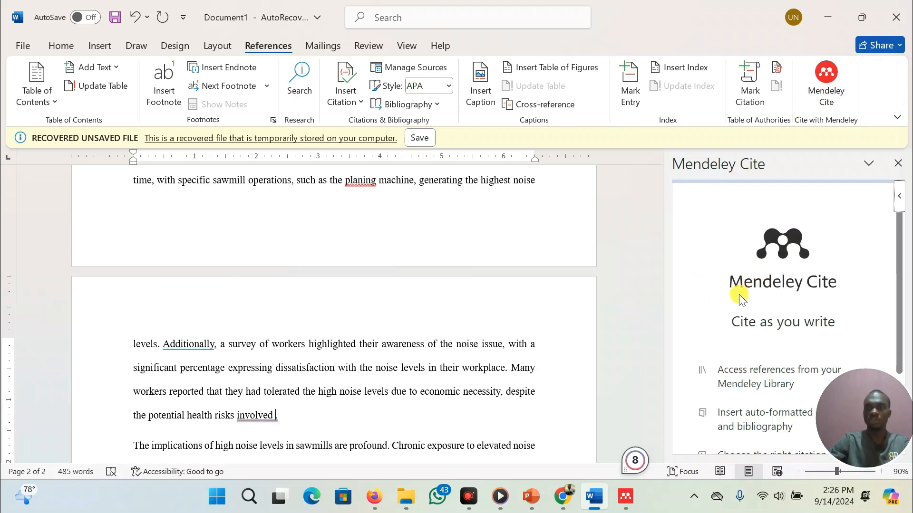
{"action": "scroll", "coordinate": [739, 297], "scroll_direction": "down", "scroll_amount": 3}
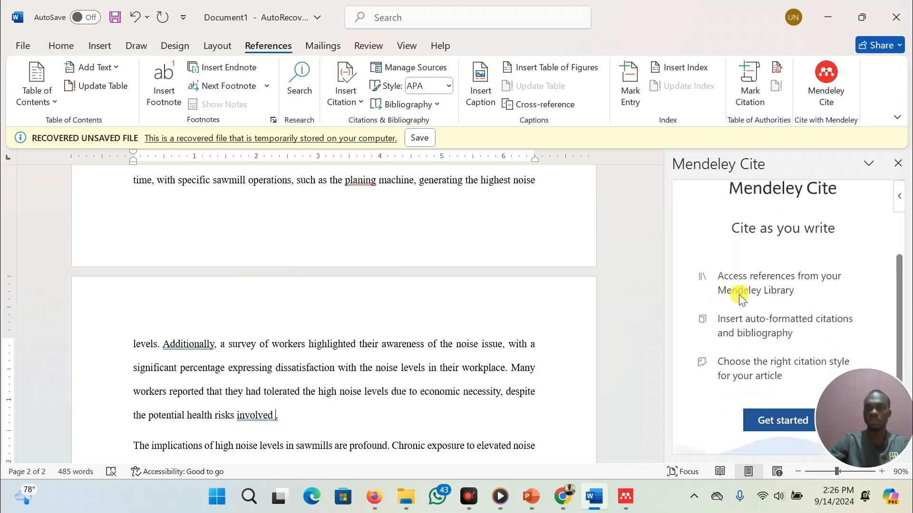
{"action": "left_click", "coordinate": [767, 412]}
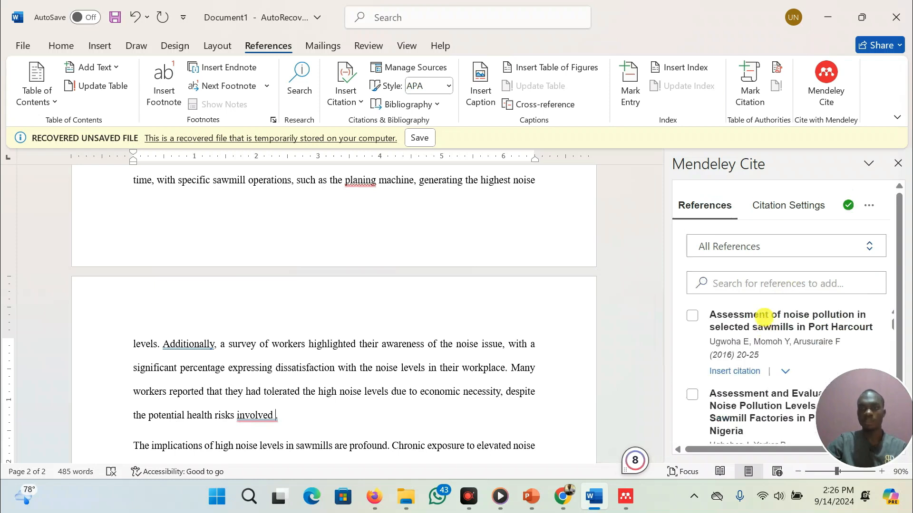
After 'involved', insert citations for the 'Assessment and Evaluation of Noise Pollution Levels…' and 'Assessment of noise pollution in selected sawmills…' references
{"action": "scroll", "coordinate": [764, 314], "scroll_direction": "down", "scroll_amount": 1}
{"action": "scroll", "coordinate": [764, 316], "scroll_direction": "down", "scroll_amount": 1}
{"action": "scroll", "coordinate": [764, 316], "scroll_direction": "up", "scroll_amount": 1}
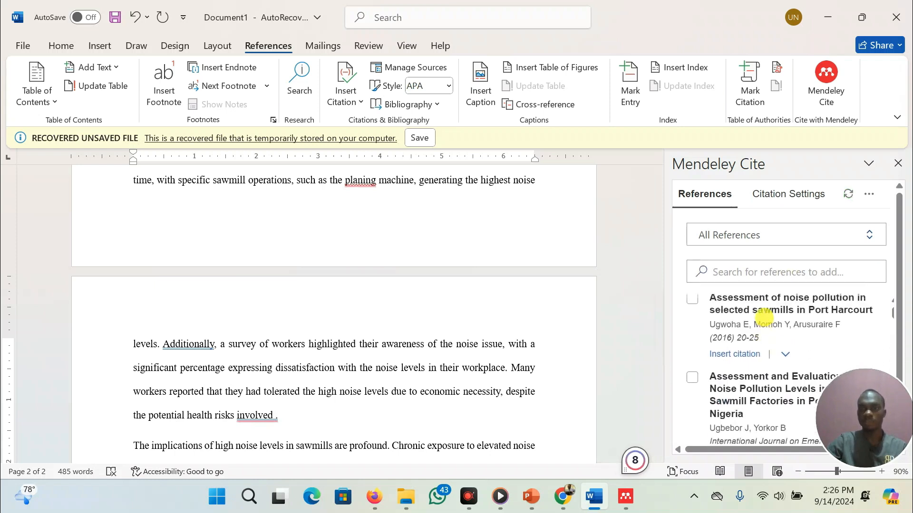
{"action": "scroll", "coordinate": [719, 365], "scroll_direction": "down", "scroll_amount": 1}
{"action": "scroll", "coordinate": [720, 365], "scroll_direction": "down", "scroll_amount": 1}
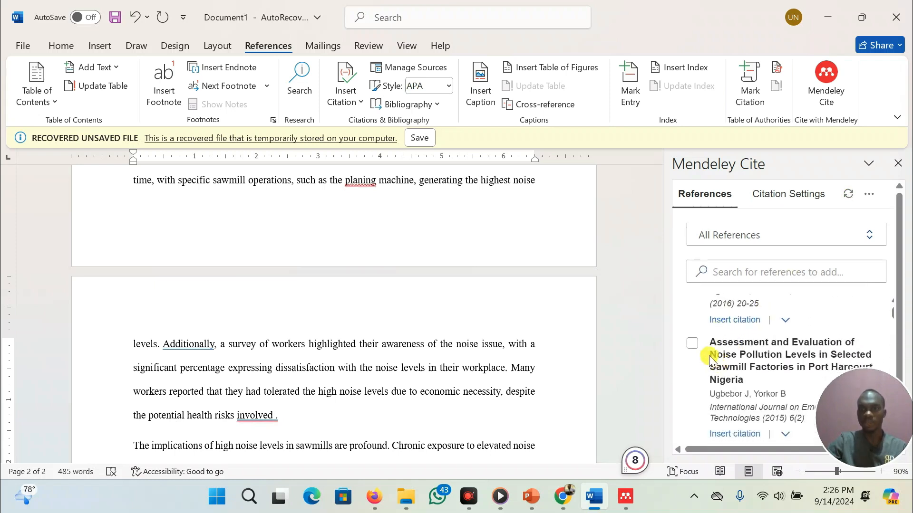
{"action": "left_click", "coordinate": [692, 345]}
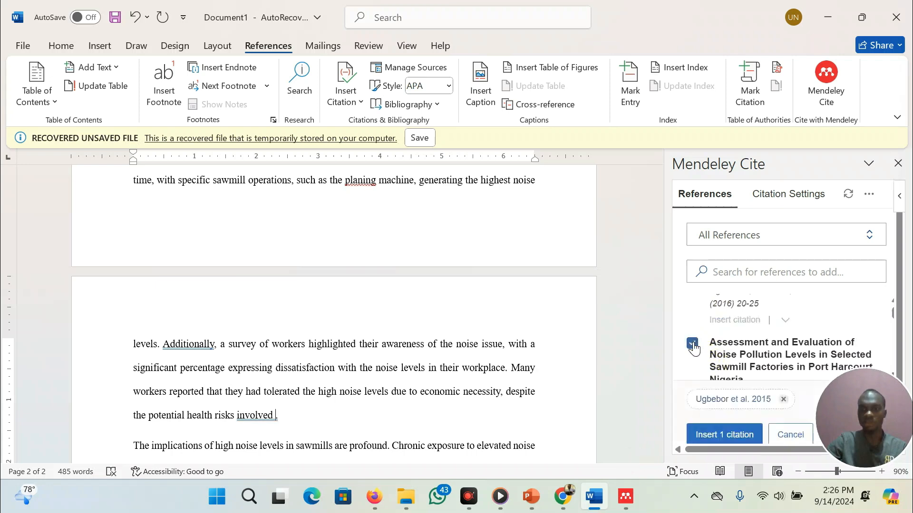
{"action": "scroll", "coordinate": [693, 349], "scroll_direction": "up", "scroll_amount": 2}
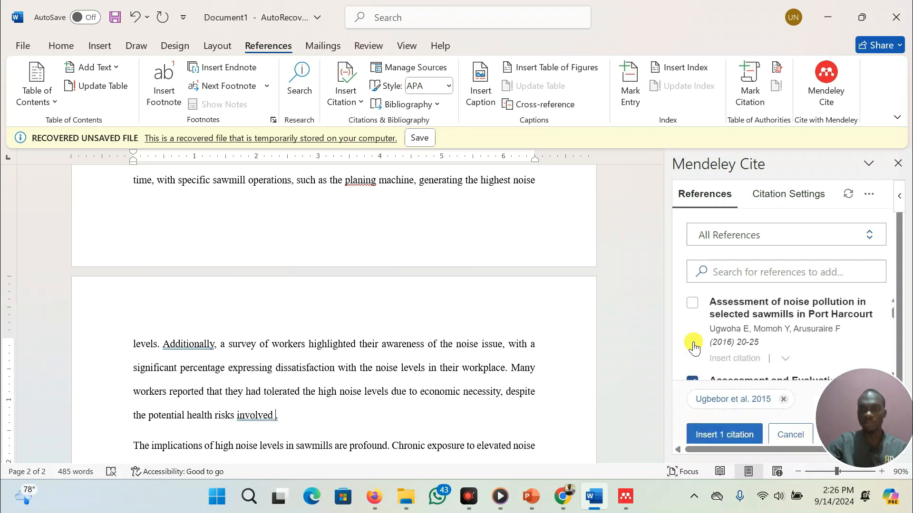
{"action": "left_click", "coordinate": [693, 306]}
{"action": "scroll", "coordinate": [765, 409], "scroll_direction": "down", "scroll_amount": 1}
{"action": "scroll", "coordinate": [770, 414], "scroll_direction": "up", "scroll_amount": 1}
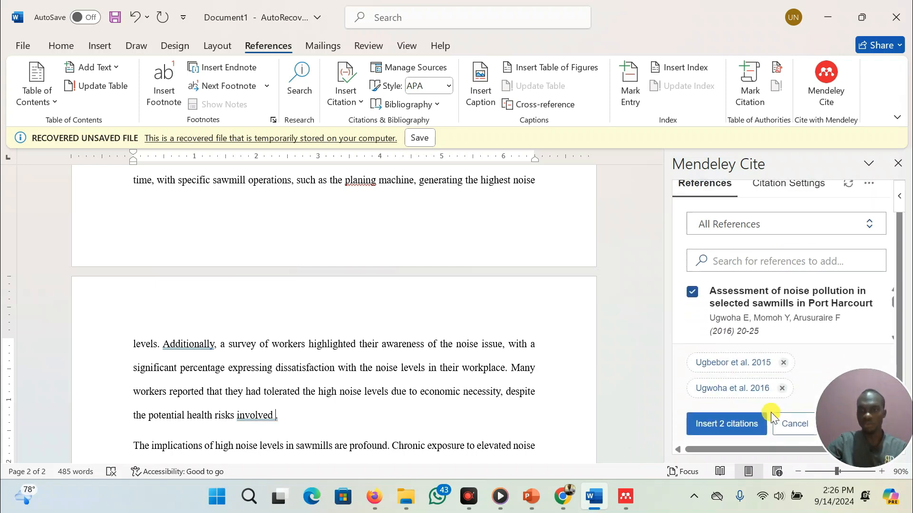
{"action": "left_click", "coordinate": [739, 424]}
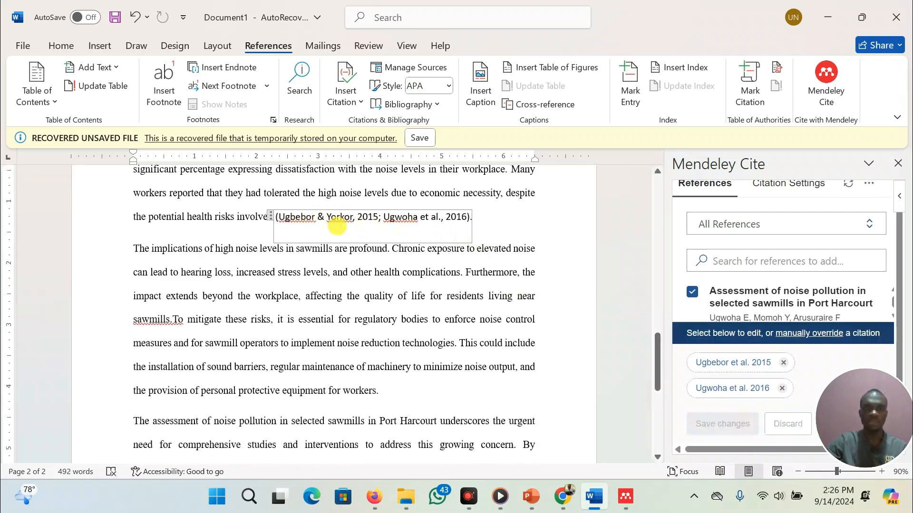
{"action": "left_click", "coordinate": [269, 216]}
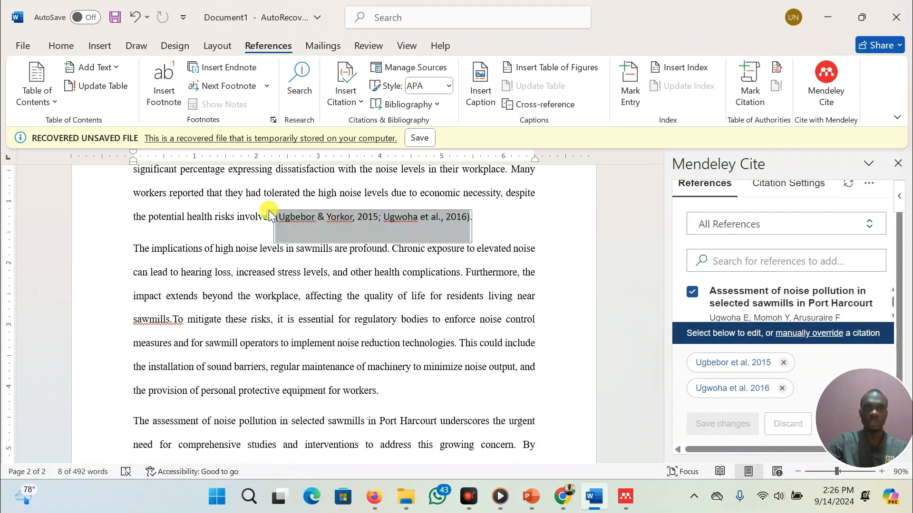
{"action": "left_click", "coordinate": [495, 220]}
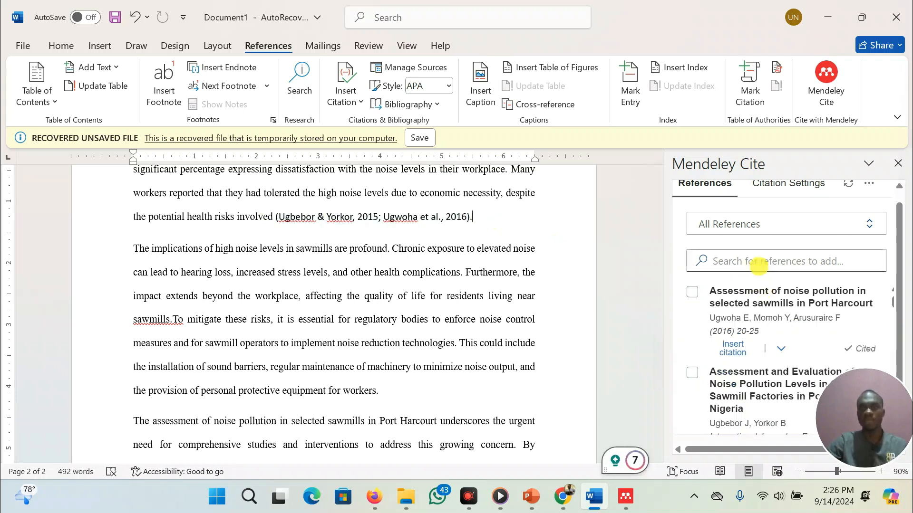
Browse the Mendeley citation style options, keeping American Psychological Association 7th edition
{"action": "scroll", "coordinate": [759, 266], "scroll_direction": "up", "scroll_amount": 2}
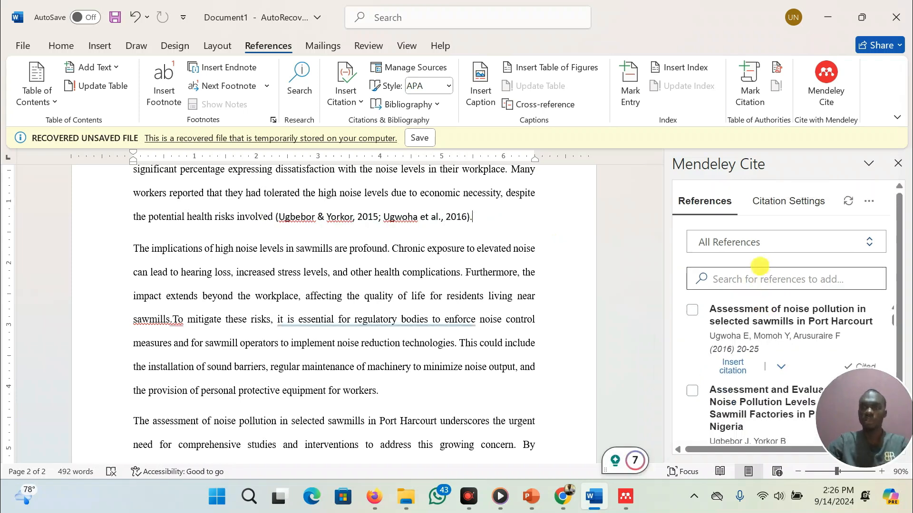
{"action": "left_click", "coordinate": [793, 199]}
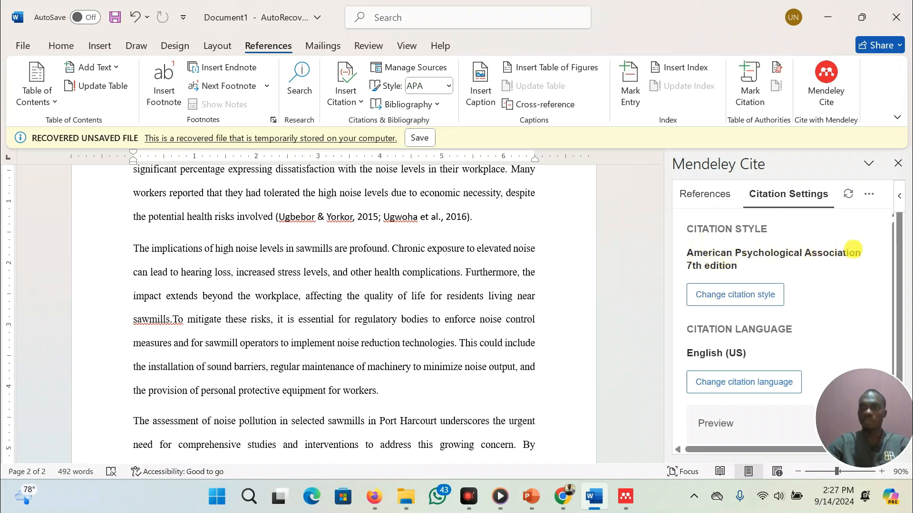
{"action": "left_click", "coordinate": [732, 297]}
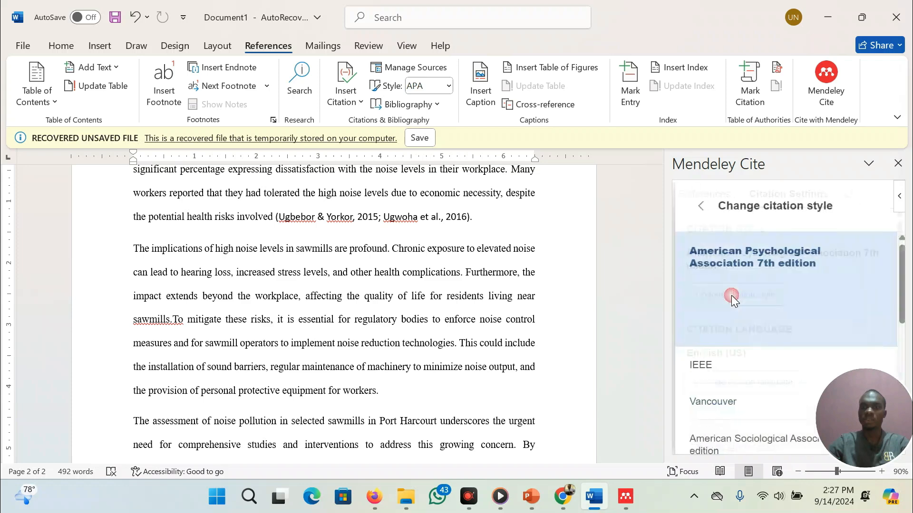
{"action": "scroll", "coordinate": [694, 326], "scroll_direction": "down", "scroll_amount": 1}
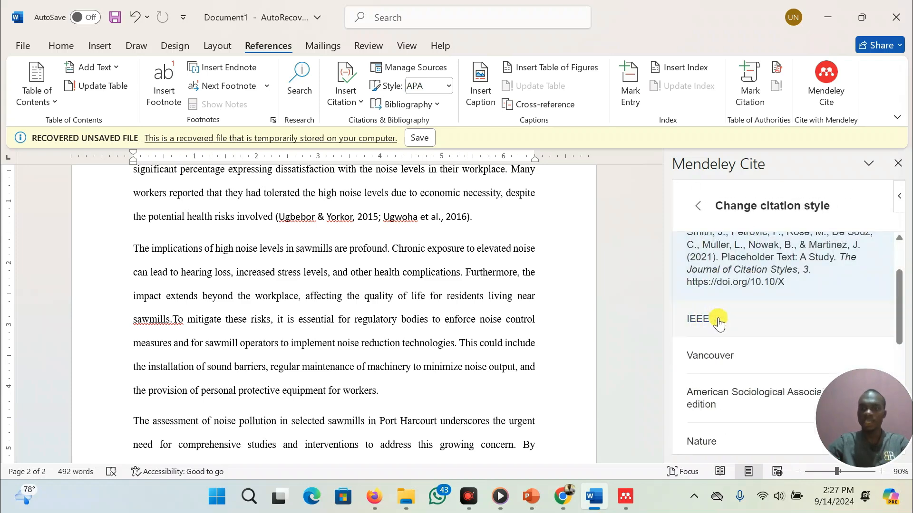
{"action": "scroll", "coordinate": [744, 344], "scroll_direction": "down", "scroll_amount": 1}
{"action": "scroll", "coordinate": [717, 370], "scroll_direction": "down", "scroll_amount": 1}
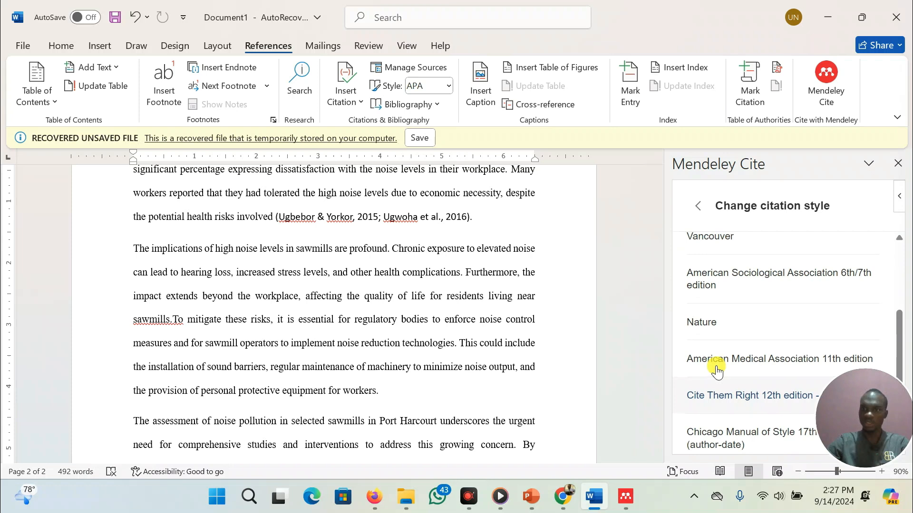
{"action": "scroll", "coordinate": [717, 371], "scroll_direction": "down", "scroll_amount": 1}
{"action": "scroll", "coordinate": [717, 371], "scroll_direction": "up", "scroll_amount": 3}
{"action": "scroll", "coordinate": [716, 370], "scroll_direction": "up", "scroll_amount": 1}
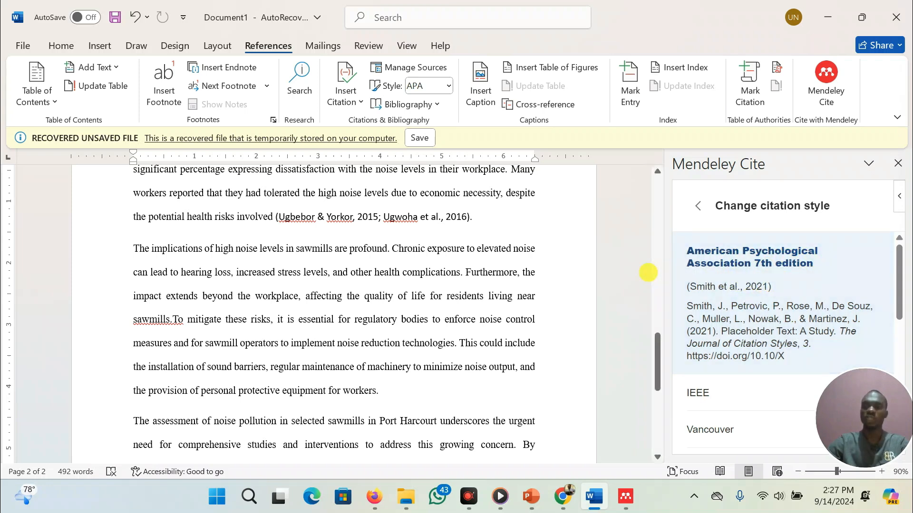
{"action": "left_click", "coordinate": [792, 275]}
{"action": "left_click", "coordinate": [701, 213]}
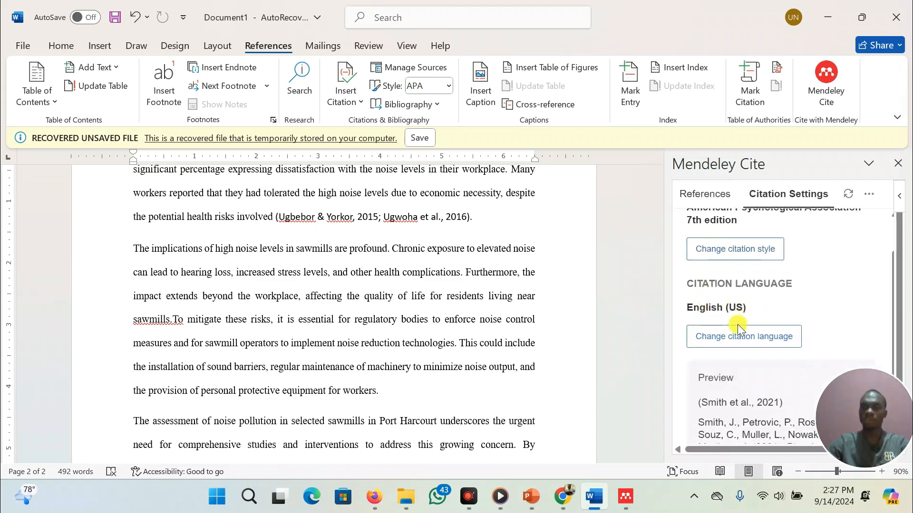
Change the Mendeley citation language to English (UK)
{"action": "left_click", "coordinate": [741, 339]}
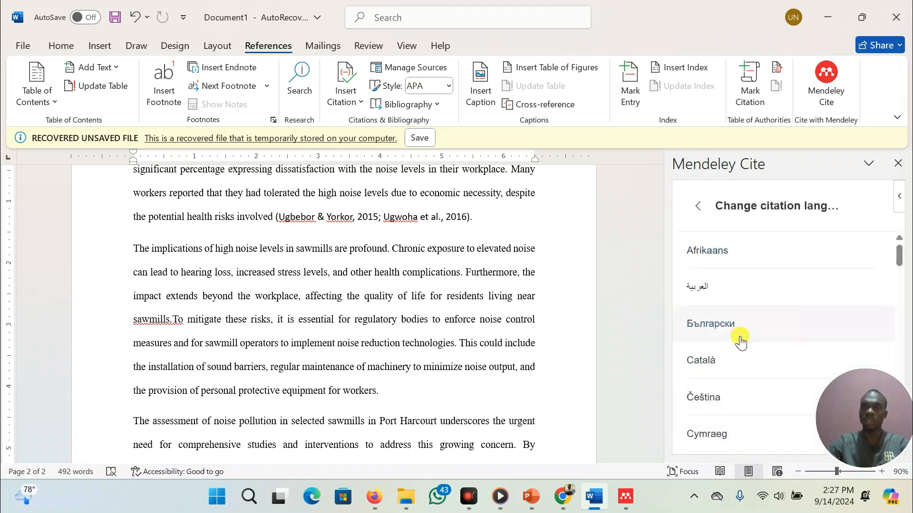
{"action": "scroll", "coordinate": [722, 299], "scroll_direction": "down", "scroll_amount": 6}
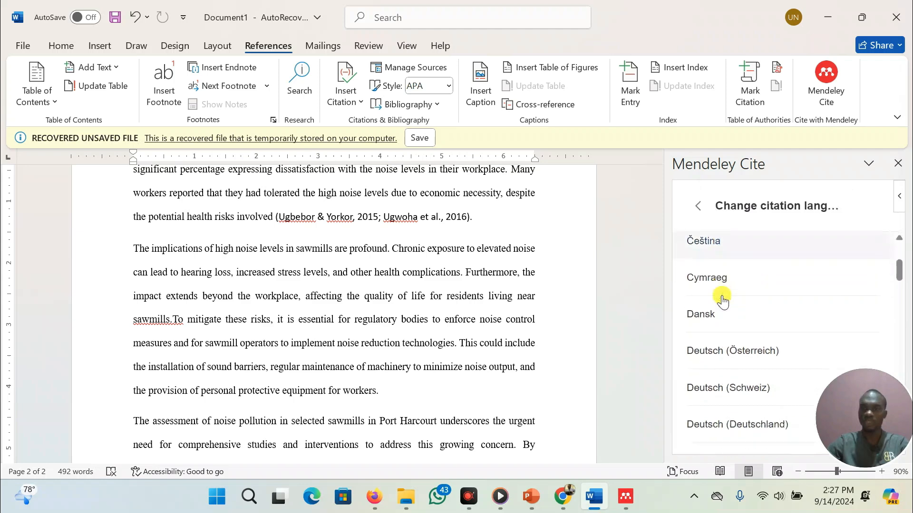
{"action": "scroll", "coordinate": [722, 305], "scroll_direction": "down", "scroll_amount": 1}
{"action": "left_click", "coordinate": [723, 322]}
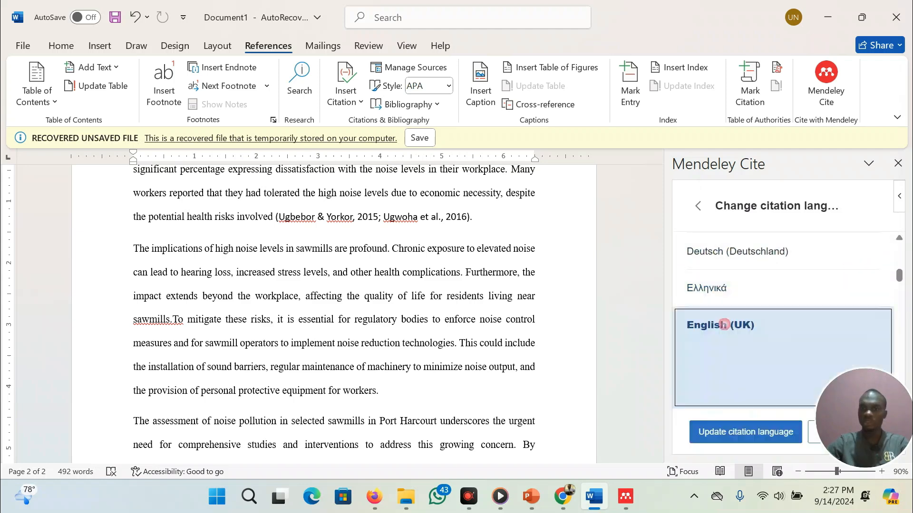
{"action": "scroll", "coordinate": [683, 318], "scroll_direction": "down", "scroll_amount": 1}
{"action": "scroll", "coordinate": [683, 317], "scroll_direction": "down", "scroll_amount": 2}
{"action": "left_click", "coordinate": [763, 431]}
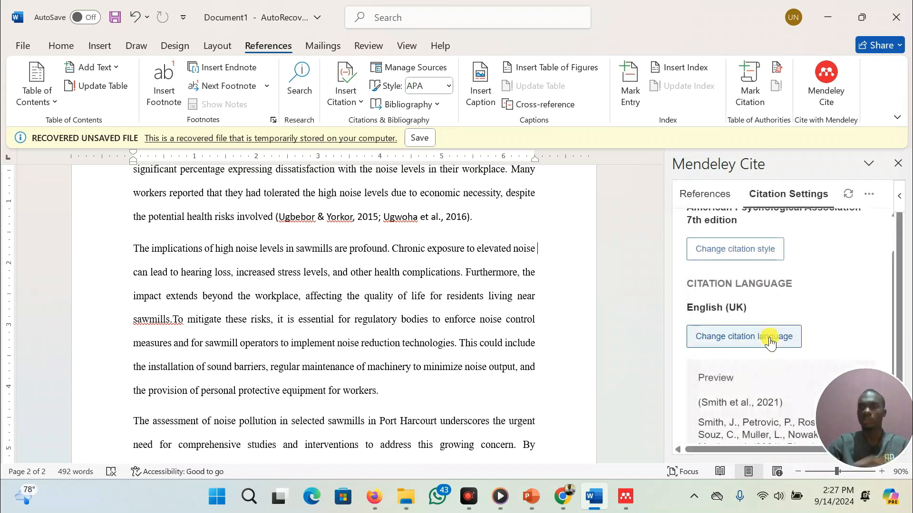
{"action": "scroll", "coordinate": [768, 339], "scroll_direction": "down", "scroll_amount": 2}
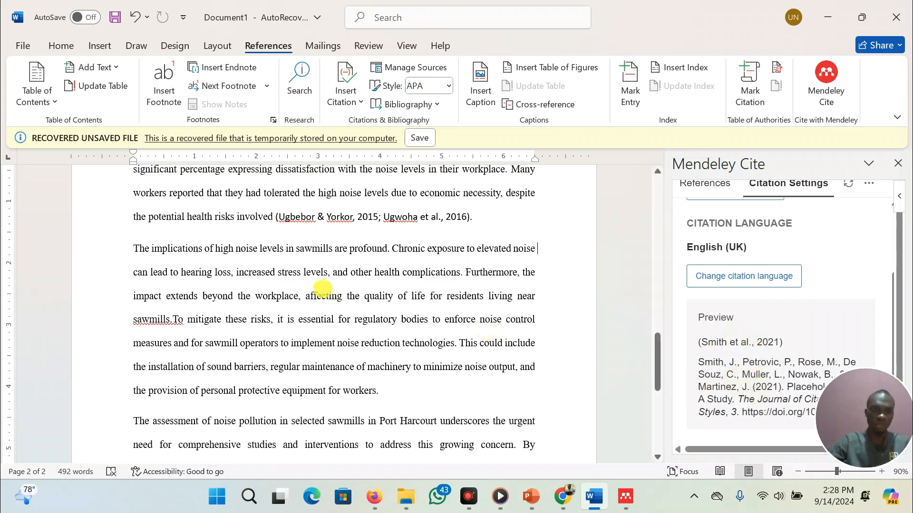
{"action": "scroll", "coordinate": [322, 287], "scroll_direction": "down", "scroll_amount": 2}
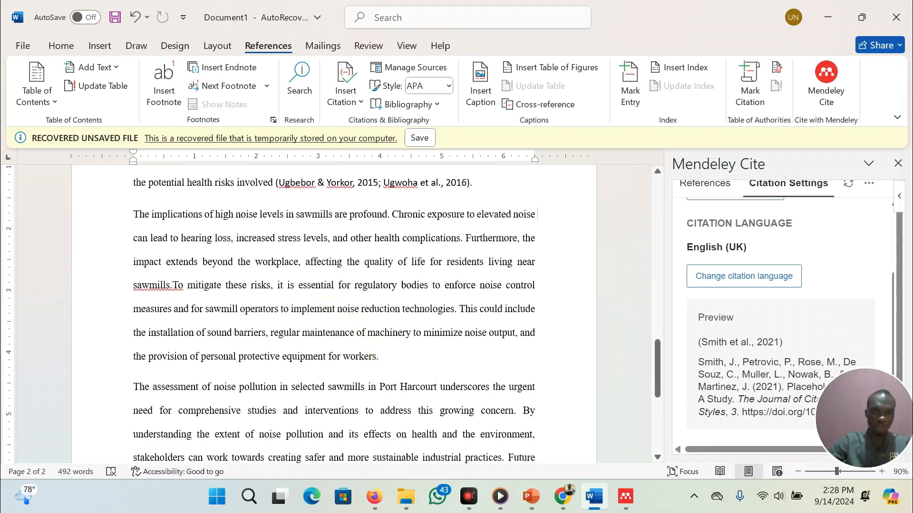
After 'workers', insert a Mendeley citation for the 'Assessment of noise pollution in selected sawmills in Port Harcourt' reference
{"action": "left_click", "coordinate": [377, 358]}
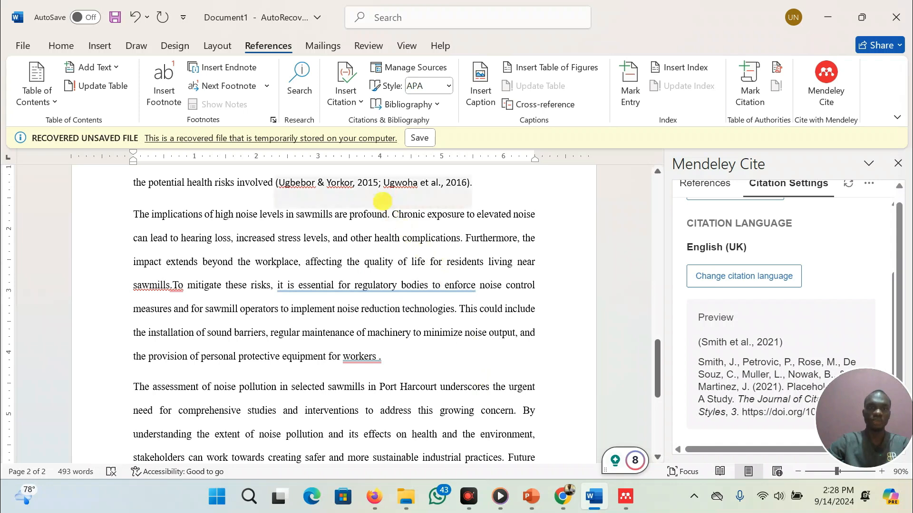
{"action": "left_click", "coordinate": [715, 193]}
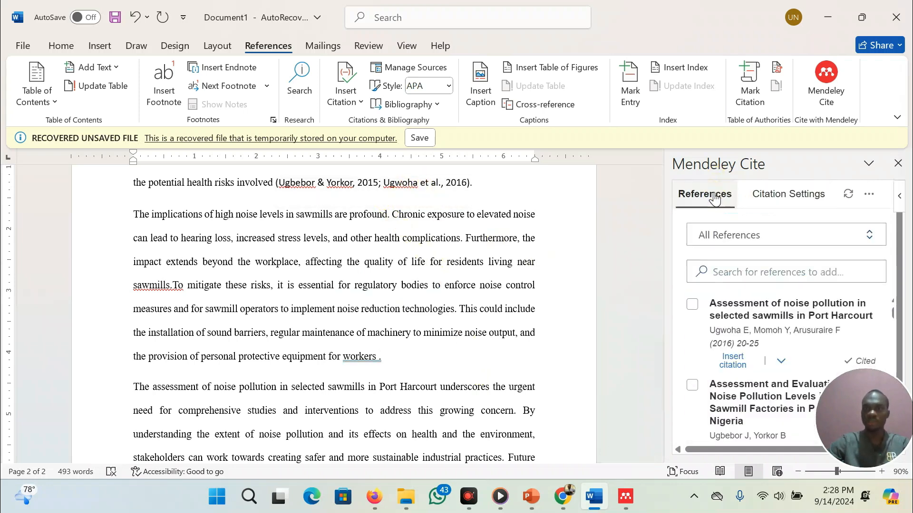
{"action": "left_click", "coordinate": [693, 305]}
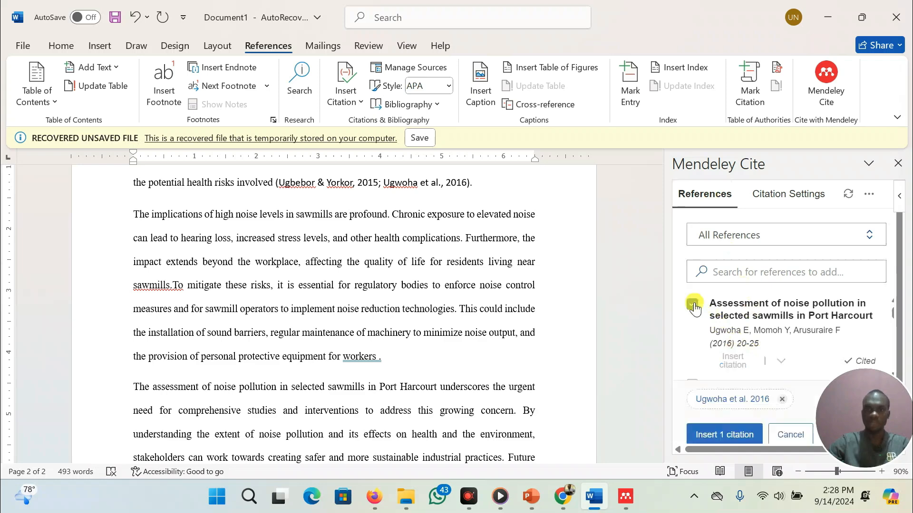
{"action": "left_click", "coordinate": [720, 435]}
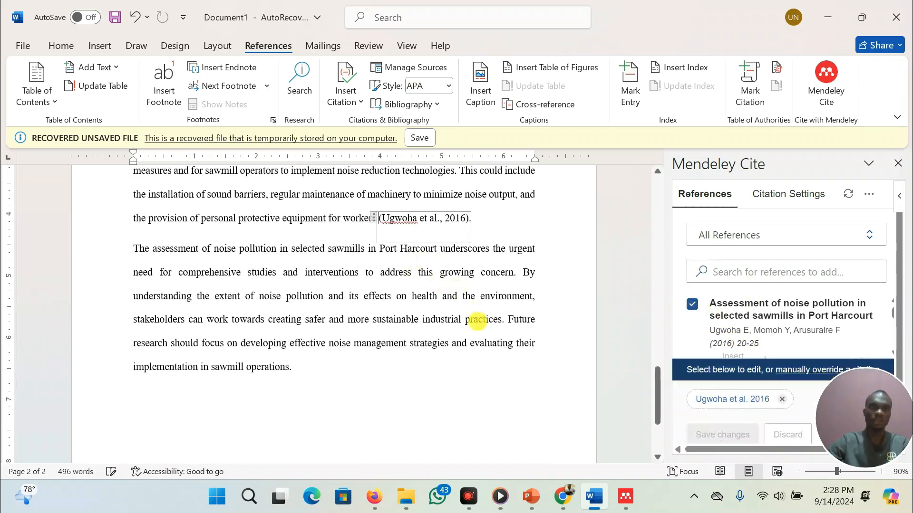
Close the Mendeley Cite pane
{"action": "scroll", "coordinate": [476, 321], "scroll_direction": "down", "scroll_amount": 1}
{"action": "scroll", "coordinate": [477, 321], "scroll_direction": "up", "scroll_amount": 8}
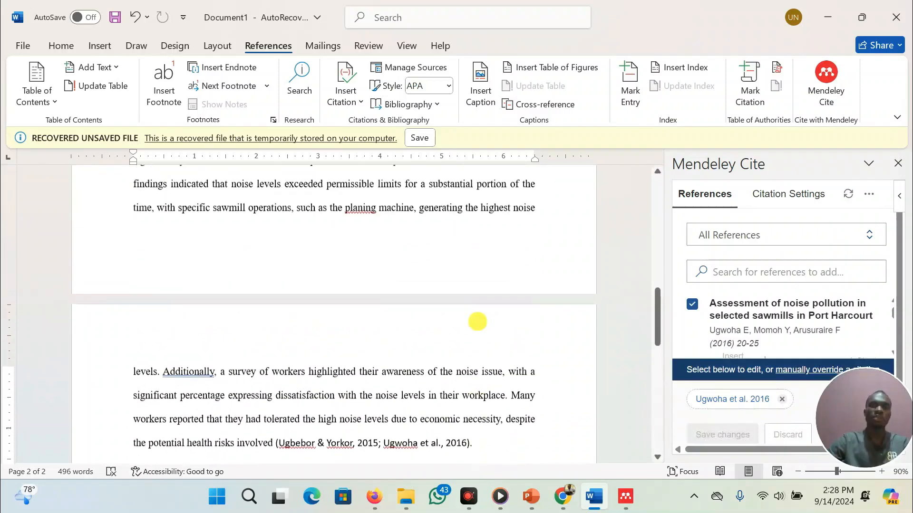
{"action": "scroll", "coordinate": [477, 322], "scroll_direction": "up", "scroll_amount": 1}
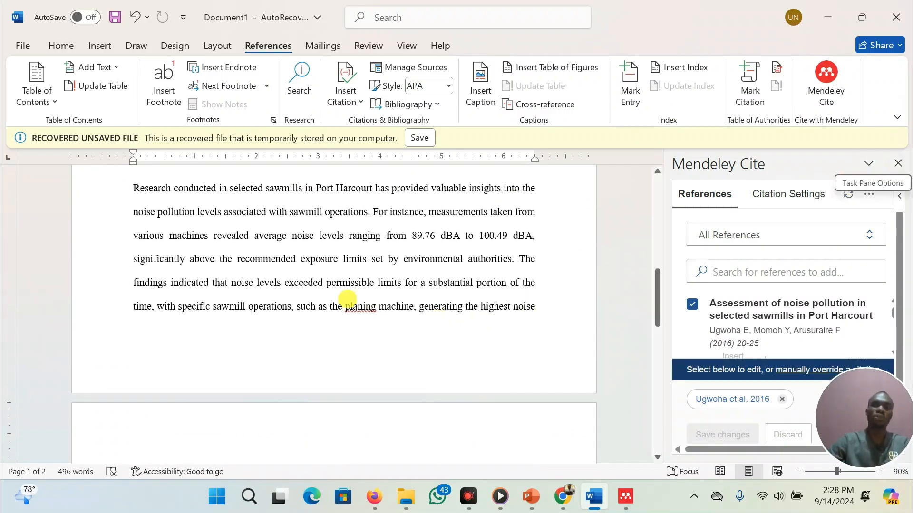
{"action": "scroll", "coordinate": [347, 299], "scroll_direction": "up", "scroll_amount": 1}
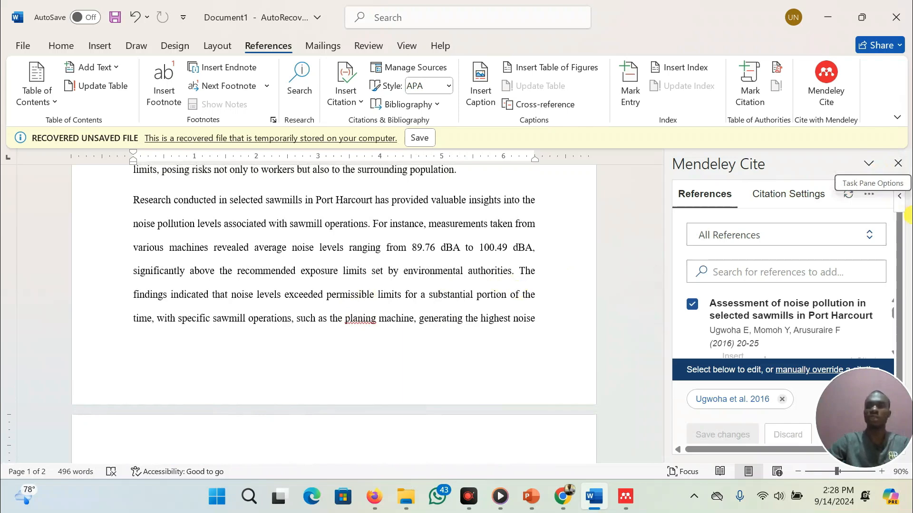
{"action": "left_click", "coordinate": [898, 163]}
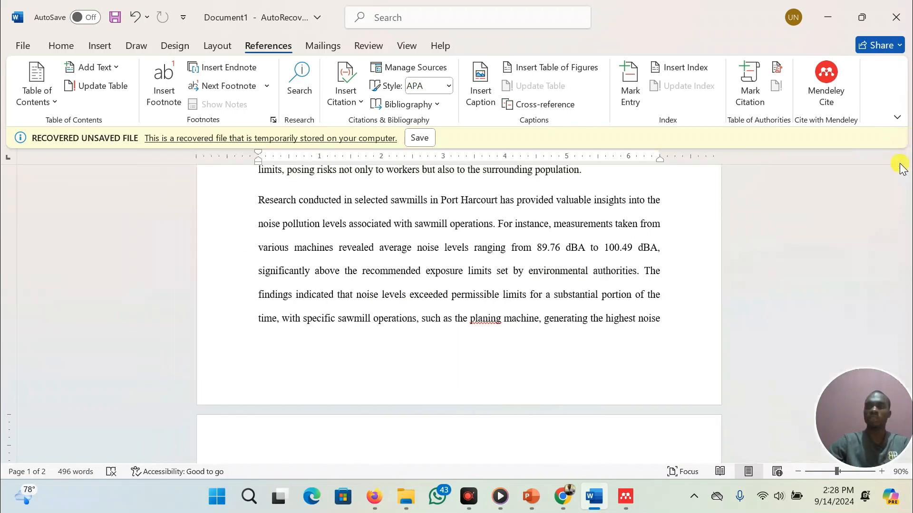
Start a new line after the last paragraph of the document
{"action": "scroll", "coordinate": [466, 315], "scroll_direction": "down", "scroll_amount": 7}
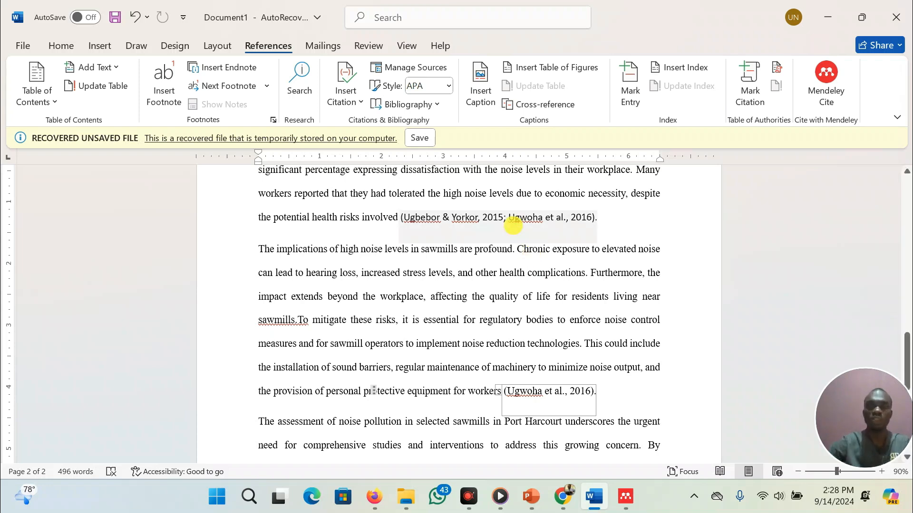
{"action": "scroll", "coordinate": [461, 211], "scroll_direction": "up", "scroll_amount": 10}
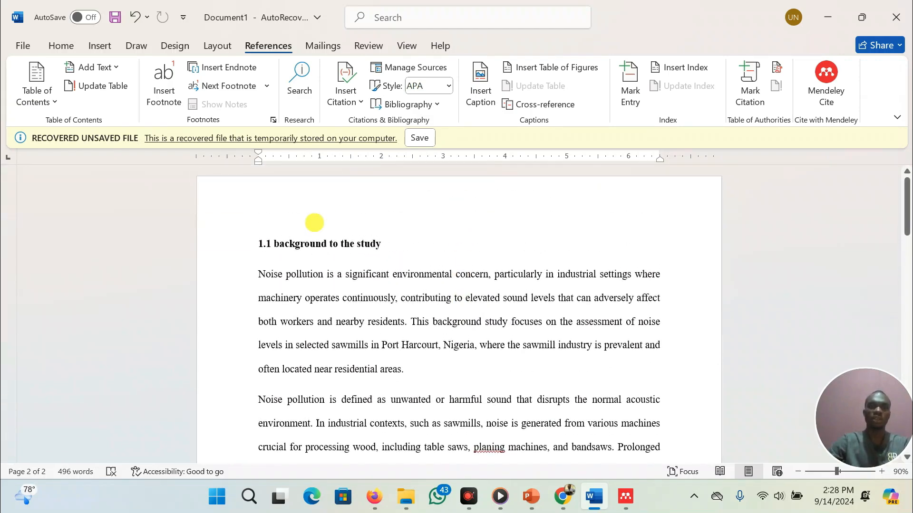
{"action": "scroll", "coordinate": [378, 320], "scroll_direction": "down", "scroll_amount": 15}
{"action": "scroll", "coordinate": [380, 318], "scroll_direction": "down", "scroll_amount": 3}
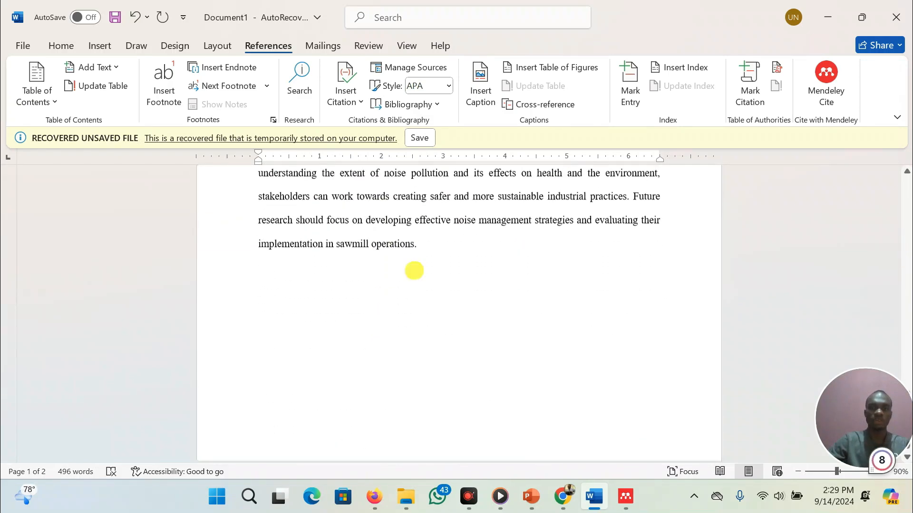
{"action": "left_click", "coordinate": [446, 235]}
{"action": "key", "text": "Return"}
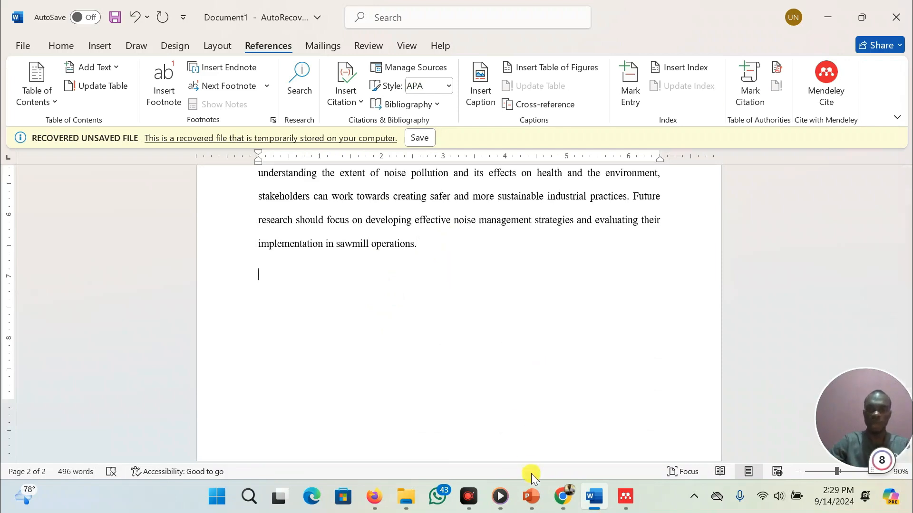
Following the department's report format slide, add the bold heading '1.2 Statement of the Problem' and start a new line below it
{"action": "left_click", "coordinate": [536, 498]}
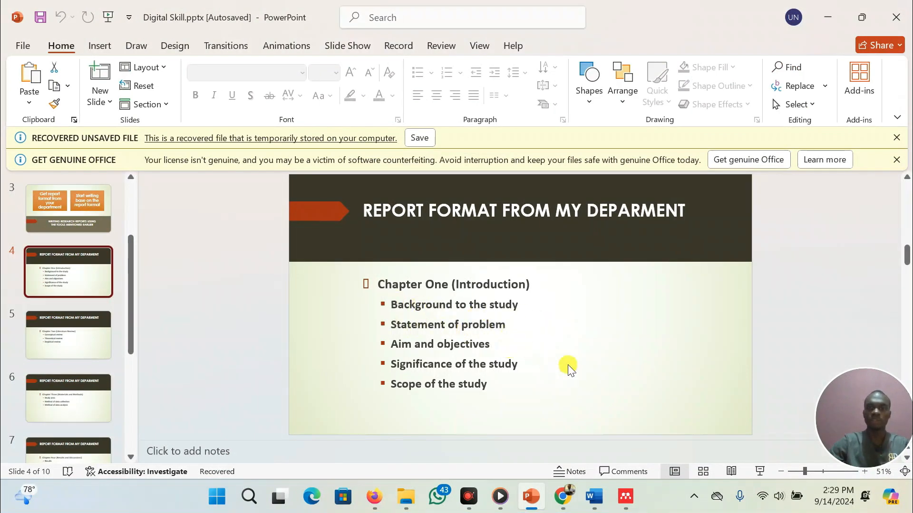
{"action": "left_click", "coordinate": [593, 497]}
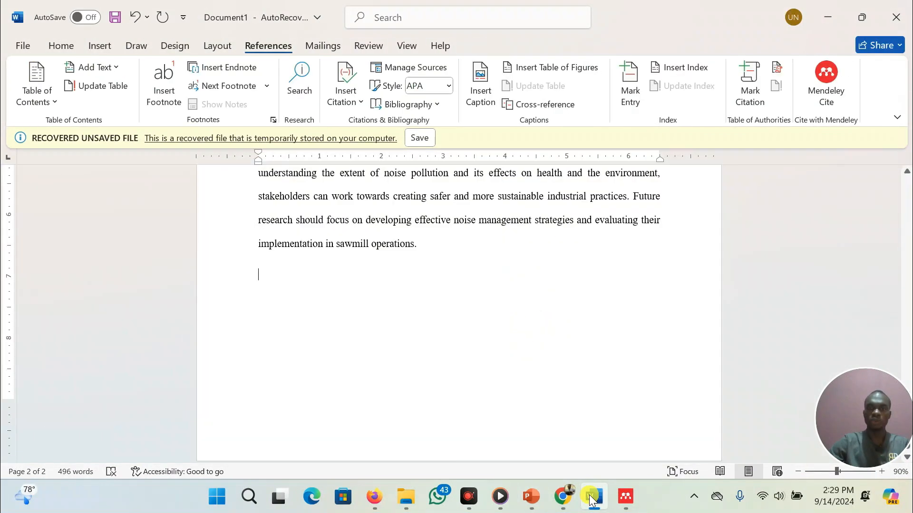
{"action": "left_click", "coordinate": [290, 275]}
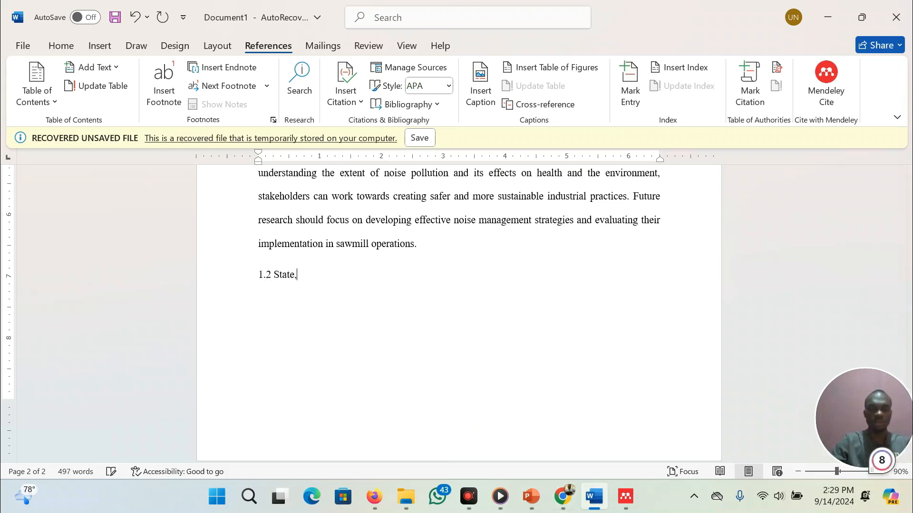
{"action": "type", "text": "1.2 Statement of the"}
{"action": "type", "text": "Problem"}
{"action": "key", "text": "shift+Left"}
{"action": "key", "text": "shift+Left"}
{"action": "key", "text": "shift+Left"}
{"action": "key", "text": "shift+Left"}
{"action": "key", "text": "shift+Left"}
{"action": "key", "text": "shift+Left"}
{"action": "key", "text": "shift+Left"}
{"action": "key", "text": "shift+Left"}
{"action": "key", "text": "shift+Left"}
{"action": "key", "text": "shift+Left"}
{"action": "key", "text": "shift+Left"}
{"action": "key", "text": "shift+Left"}
{"action": "key", "text": "shift+Left"}
{"action": "key", "text": "shift+Left"}
{"action": "key", "text": "shift+Left"}
{"action": "key", "text": "shift+Left"}
{"action": "key", "text": "shift+Left"}
{"action": "key", "text": "shift+Left"}
{"action": "key", "text": "shift+Left"}
{"action": "key", "text": "shift+Left"}
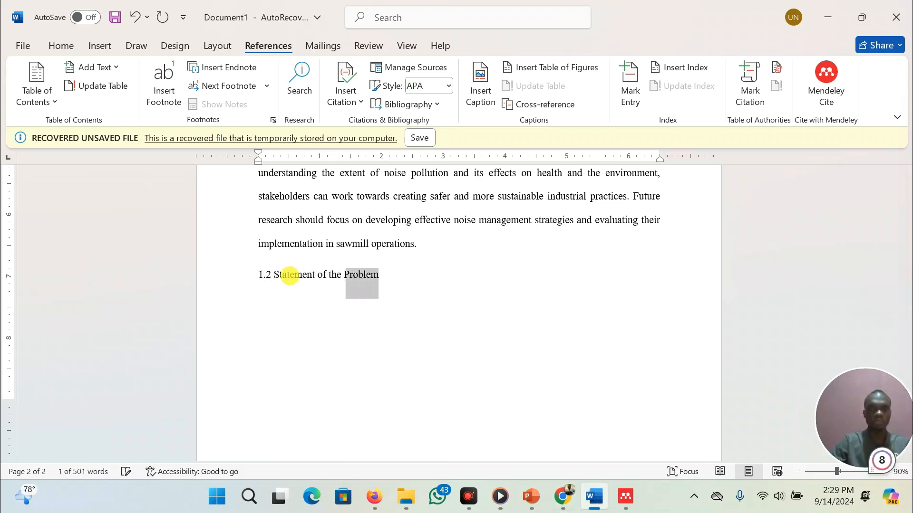
{"action": "key", "text": "ctrl+b"}
{"action": "key", "text": "Right"}
{"action": "key", "text": "Return"}
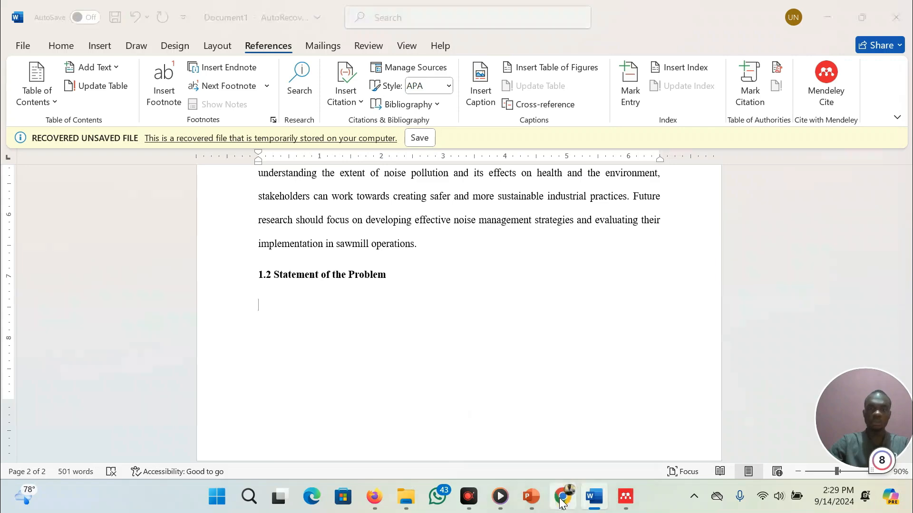
In Perplexity, ask a follow-up: 'write the statement of the problem'
{"action": "left_click", "coordinate": [560, 497]}
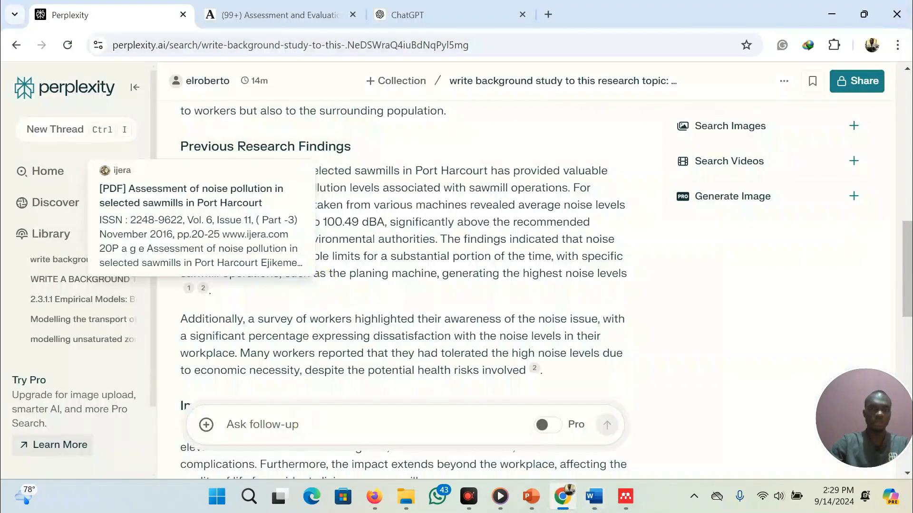
{"action": "left_click", "coordinate": [302, 424]}
{"action": "type", "text": "write "}
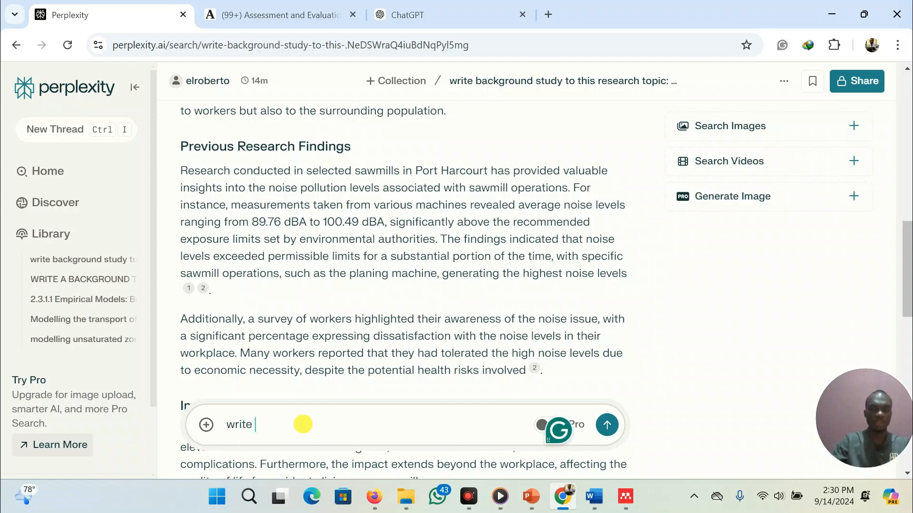
{"action": "type", "text": "the statement of the problem"}
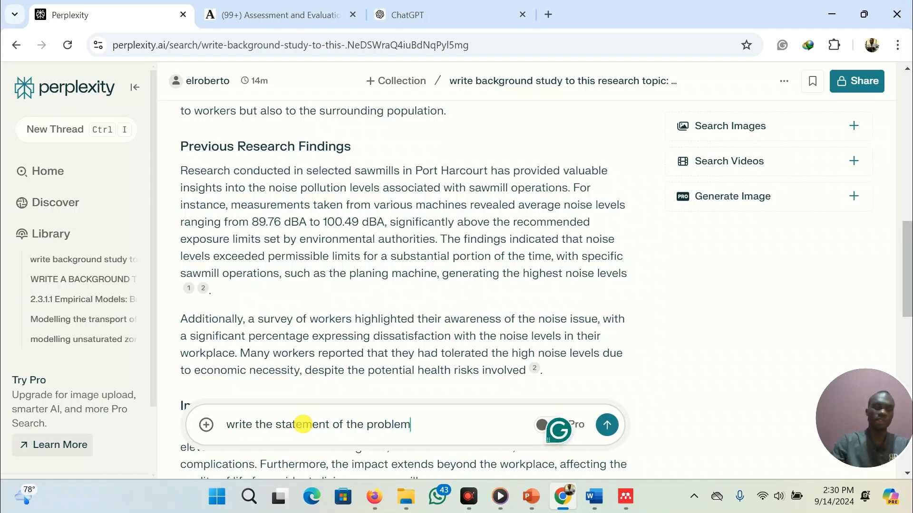
{"action": "left_click", "coordinate": [606, 425]}
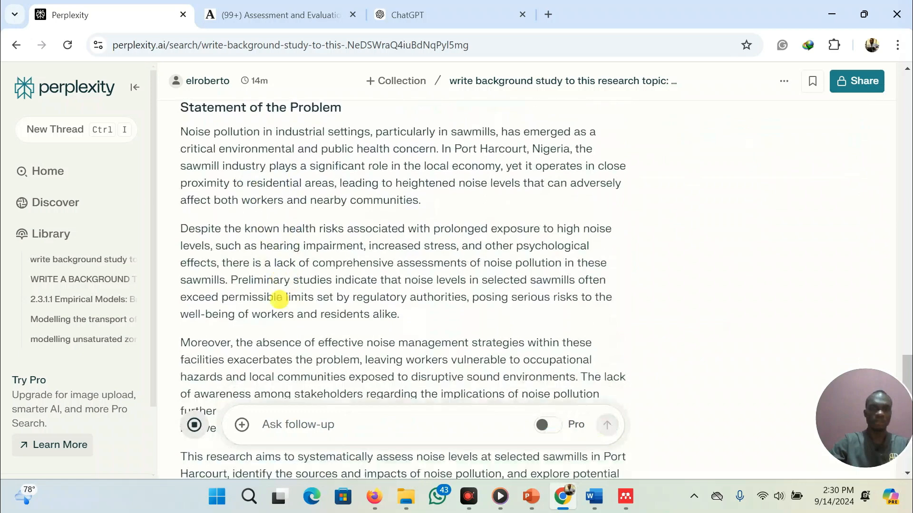
Select the full Statement of the Problem answer text, excluding the Related section, for copying
{"action": "scroll", "coordinate": [279, 300], "scroll_direction": "up", "scroll_amount": 7}
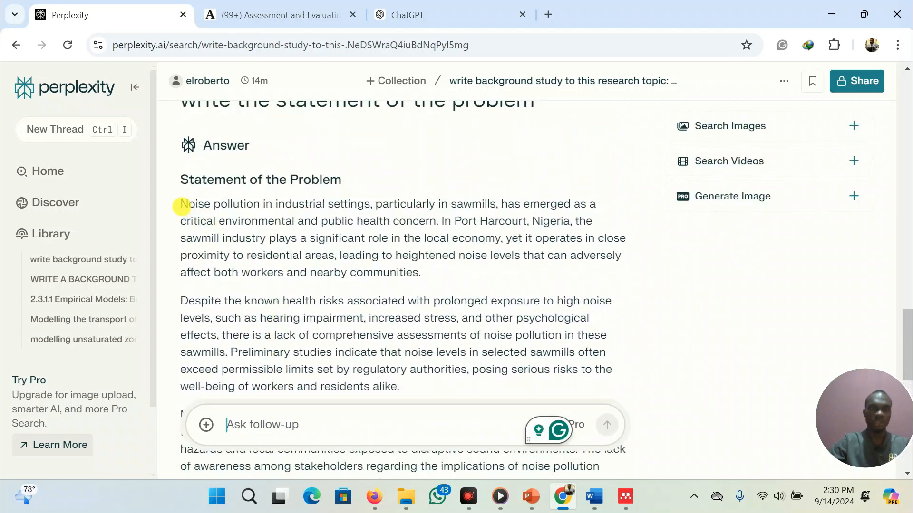
{"action": "left_click_drag", "start_coordinate": [181, 206], "coordinate": [680, 410]}
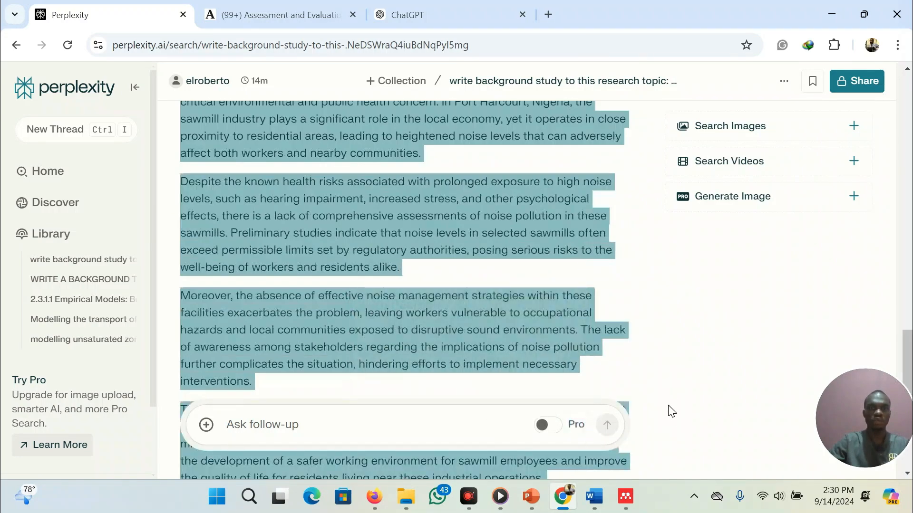
{"action": "scroll", "coordinate": [409, 307], "scroll_direction": "down", "scroll_amount": 5}
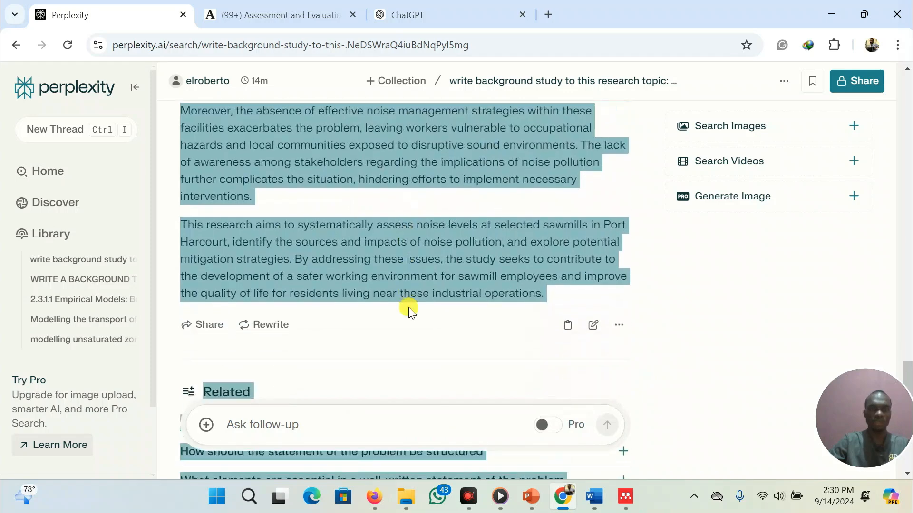
{"action": "key", "text": "shift+Up"}
{"action": "key", "text": "shift+Up"}
{"action": "key", "text": "shift+Up"}
{"action": "key", "text": "shift+Up"}
{"action": "key", "text": "shift+Up"}
{"action": "key", "text": "shift+Up"}
{"action": "key", "text": "shift+Up"}
{"action": "key", "text": "shift+Up"}
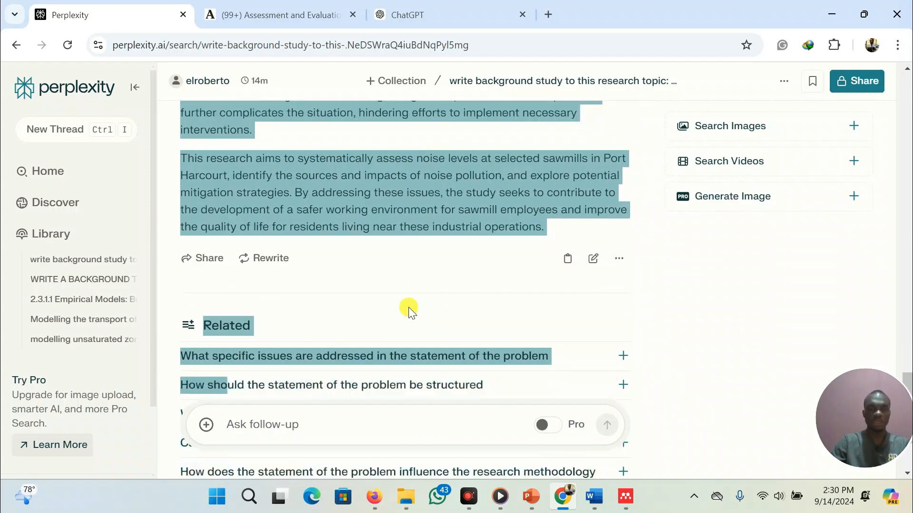
{"action": "key", "text": "shift+Down"}
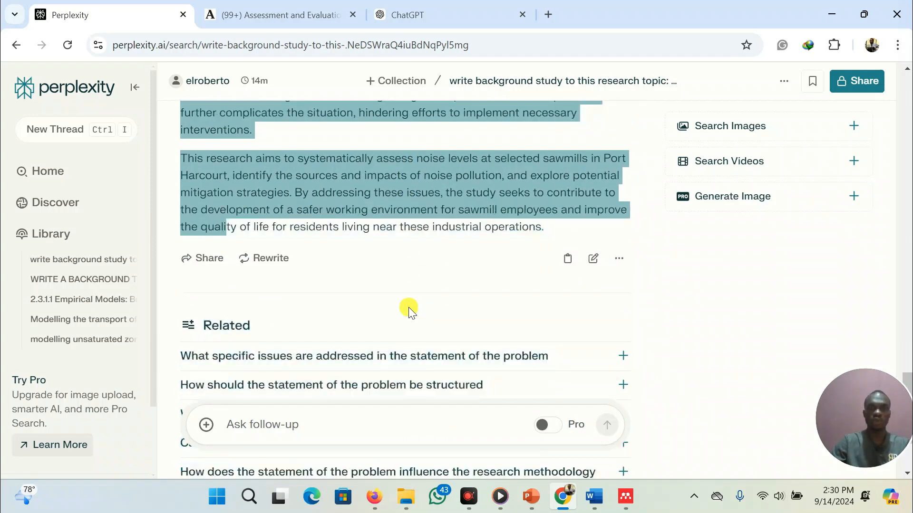
{"action": "key", "text": "shift+Right"}
{"action": "key", "text": "shift+Right"}
{"action": "key", "text": "shift+Right"}
{"action": "key", "text": "shift+Right"}
{"action": "key", "text": "shift+Right"}
{"action": "key", "text": "shift+Right"}
{"action": "key", "text": "shift+Right"}
{"action": "key", "text": "shift+Right"}
{"action": "key", "text": "shift+Right"}
{"action": "key", "text": "shift+Right"}
{"action": "key", "text": "shift+Right"}
{"action": "key", "text": "shift+Right"}
{"action": "key", "text": "shift+Right"}
{"action": "key", "text": "shift+Right"}
{"action": "key", "text": "shift+Right"}
{"action": "key", "text": "shift+Right"}
{"action": "key", "text": "shift+Right"}
{"action": "key", "text": "shift+Right"}
{"action": "key", "text": "shift+Right"}
{"action": "key", "text": "shift+Right"}
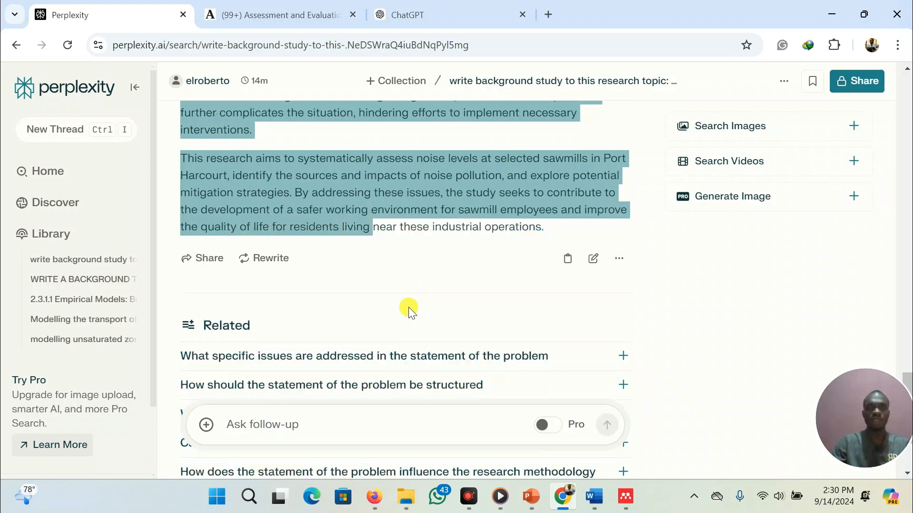
{"action": "key", "text": "shift+Right"}
{"action": "key", "text": "shift+Right"}
{"action": "key", "text": "shift+Right"}
{"action": "key", "text": "shift+Right"}
{"action": "key", "text": "shift+Right"}
{"action": "key", "text": "shift+Right"}
{"action": "key", "text": "shift+Right"}
{"action": "key", "text": "shift+Right"}
{"action": "key", "text": "shift+Right"}
{"action": "key", "text": "shift+Right"}
{"action": "key", "text": "shift+Right"}
{"action": "key", "text": "shift+Right"}
{"action": "key", "text": "shift+Right"}
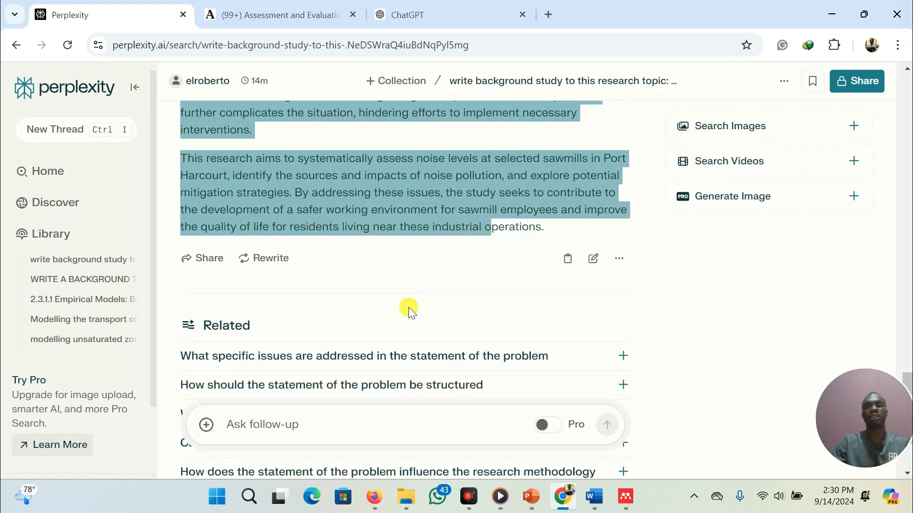
{"action": "key", "text": "shift+Right"}
{"action": "key", "text": "shift+Right"}
{"action": "key", "text": "shift+Right"}
{"action": "key", "text": "shift+Right"}
{"action": "key", "text": "shift+Right"}
{"action": "key", "text": "shift+Right"}
{"action": "key", "text": "shift+Right"}
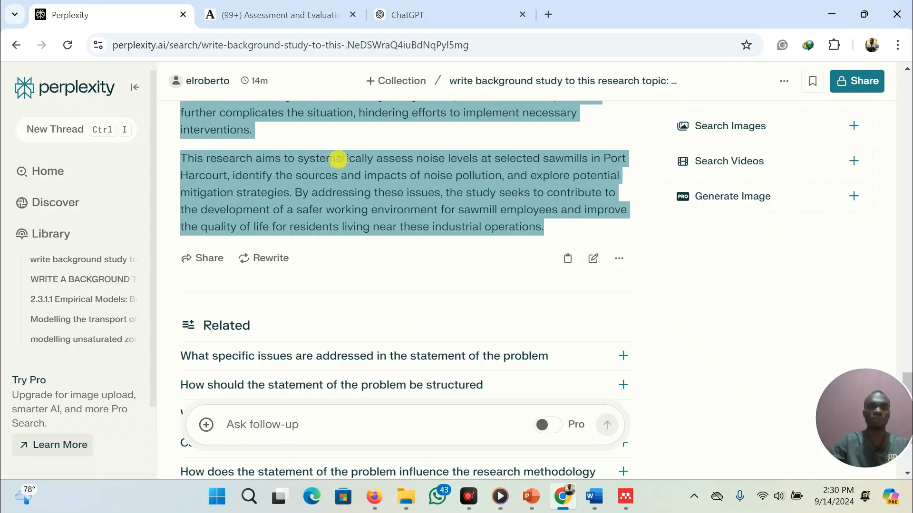
Paste the statement of the problem text under the new heading in Word
{"action": "left_click", "coordinate": [595, 498]}
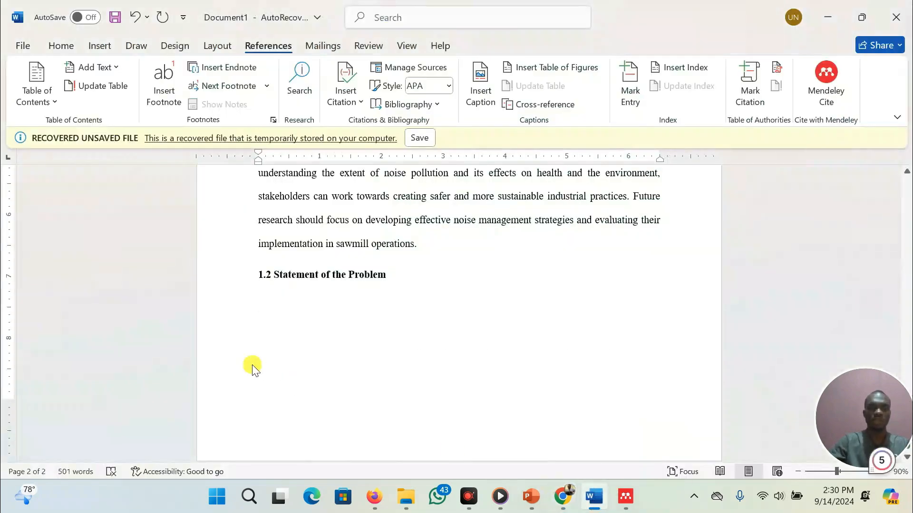
{"action": "key", "text": "ctrl+v"}
{"action": "scroll", "coordinate": [371, 268], "scroll_direction": "up", "scroll_amount": 5}
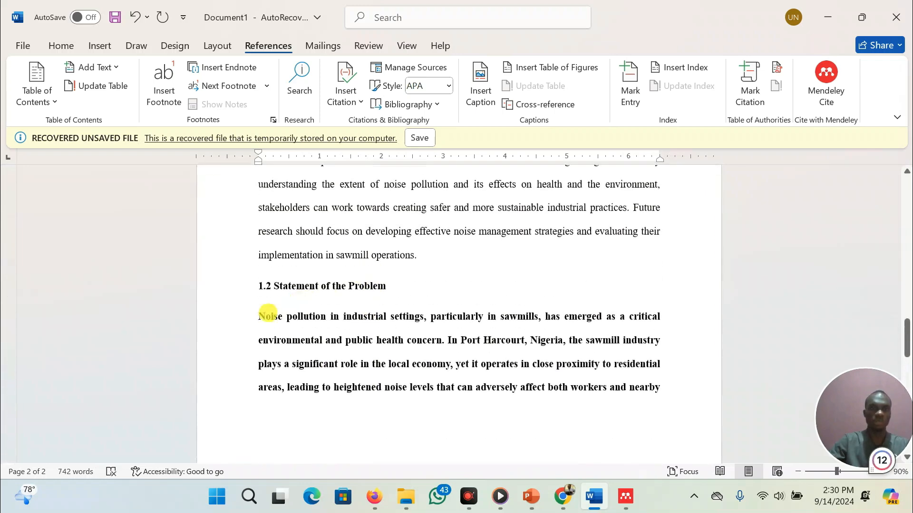
Clear the character formatting across the whole document
{"action": "key", "text": "ctrl+a"}
{"action": "key", "text": "ctrl+space"}
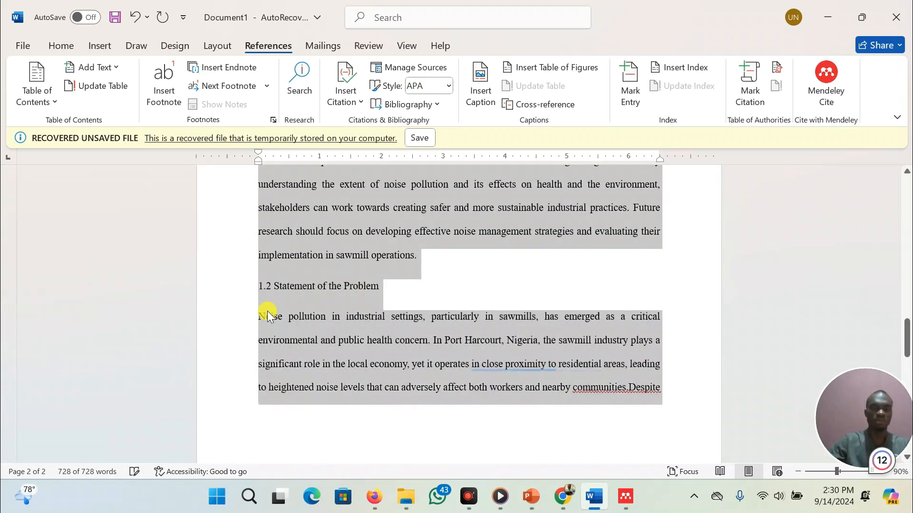
{"action": "left_click_drag", "start_coordinate": [260, 286], "coordinate": [419, 299]}
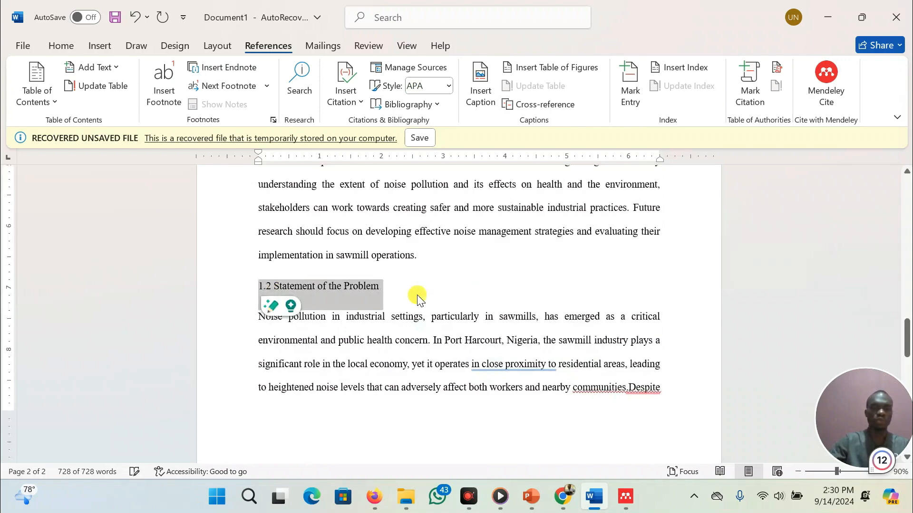
Make the '1.1 Background to the study' heading bold again
{"action": "scroll", "coordinate": [418, 298], "scroll_direction": "up", "scroll_amount": 10}
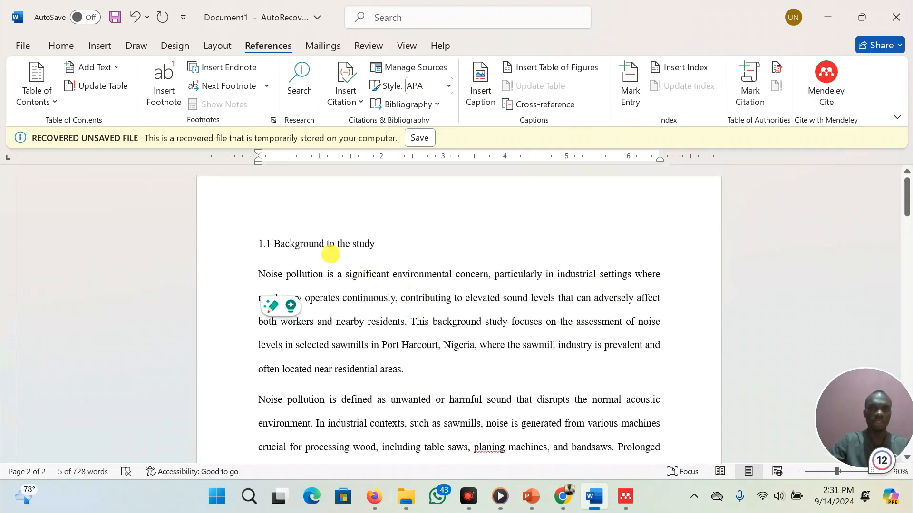
{"action": "left_click_drag", "start_coordinate": [259, 243], "coordinate": [485, 255]}
{"action": "key", "text": "ctrl+b"}
{"action": "scroll", "coordinate": [424, 358], "scroll_direction": "down", "scroll_amount": 15}
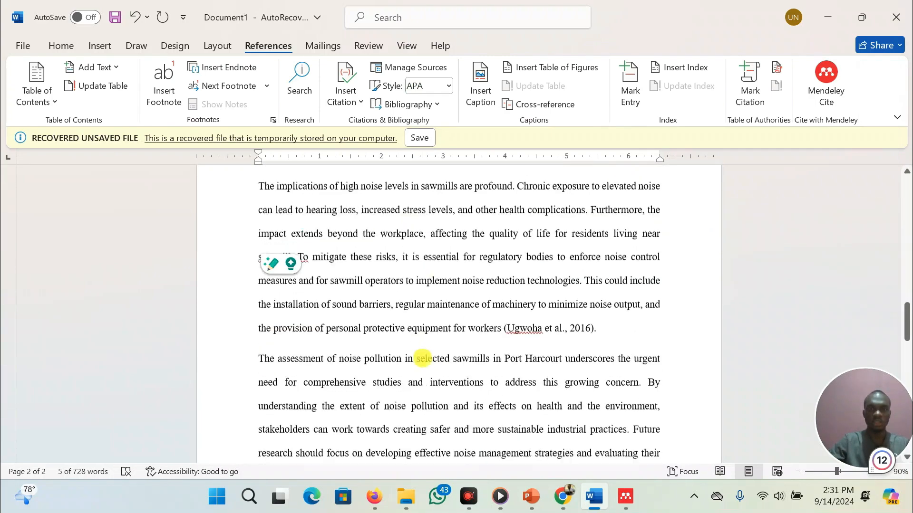
Insert the missing space between 'communities.' and 'Despite' in the statement of the problem paragraph
{"action": "scroll", "coordinate": [424, 359], "scroll_direction": "down", "scroll_amount": 7}
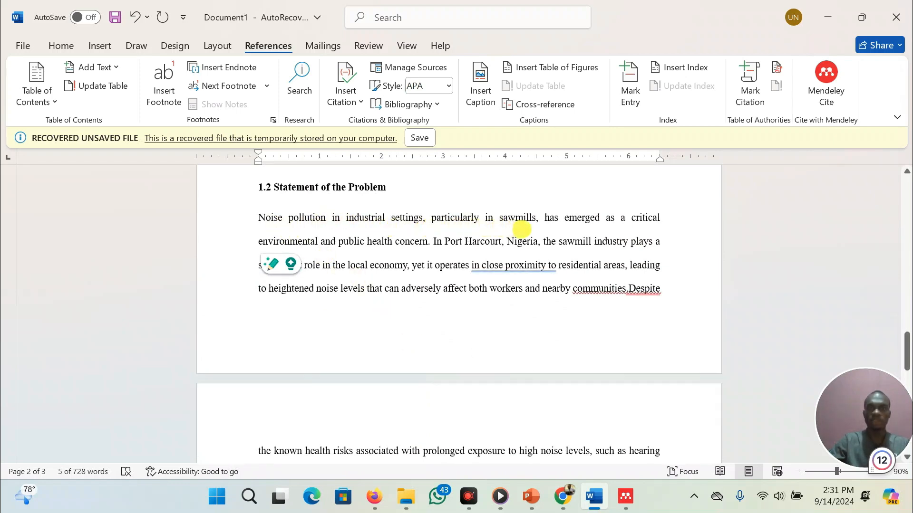
{"action": "scroll", "coordinate": [450, 260], "scroll_direction": "down", "scroll_amount": 1}
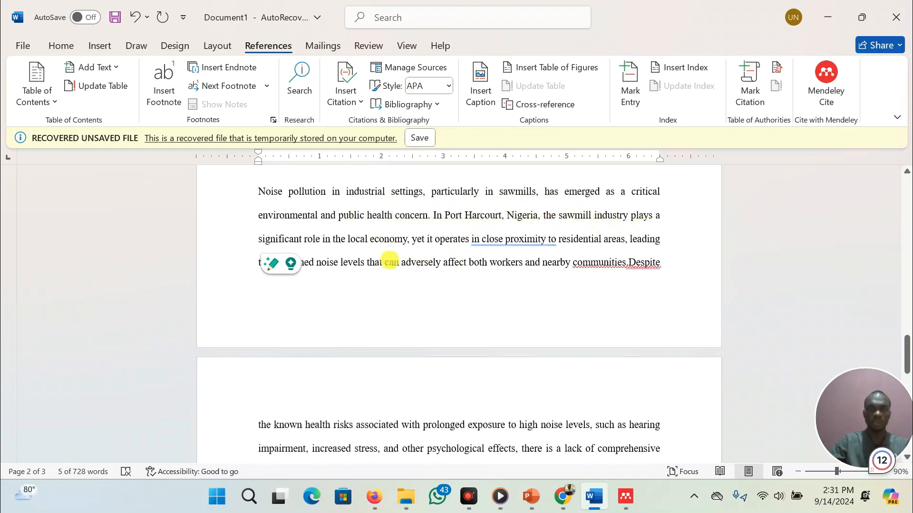
{"action": "scroll", "coordinate": [389, 261], "scroll_direction": "down", "scroll_amount": 1}
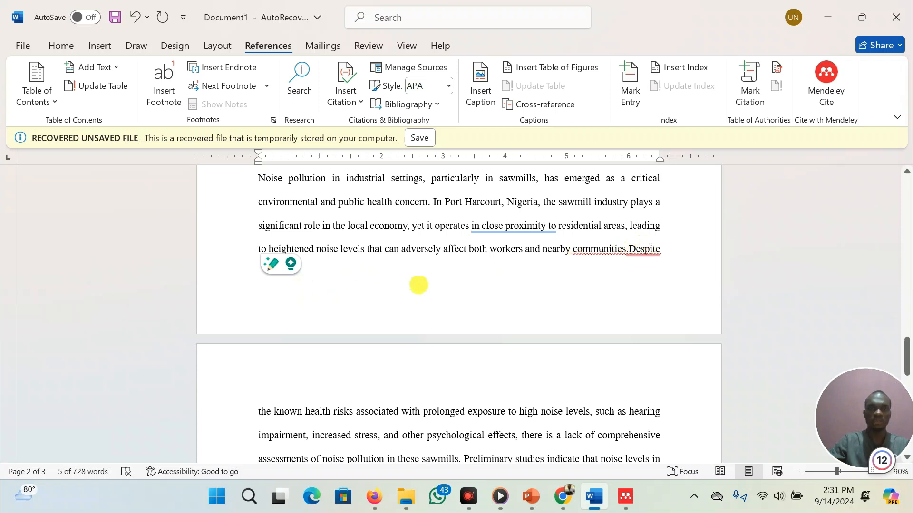
{"action": "scroll", "coordinate": [418, 285], "scroll_direction": "down", "scroll_amount": 1}
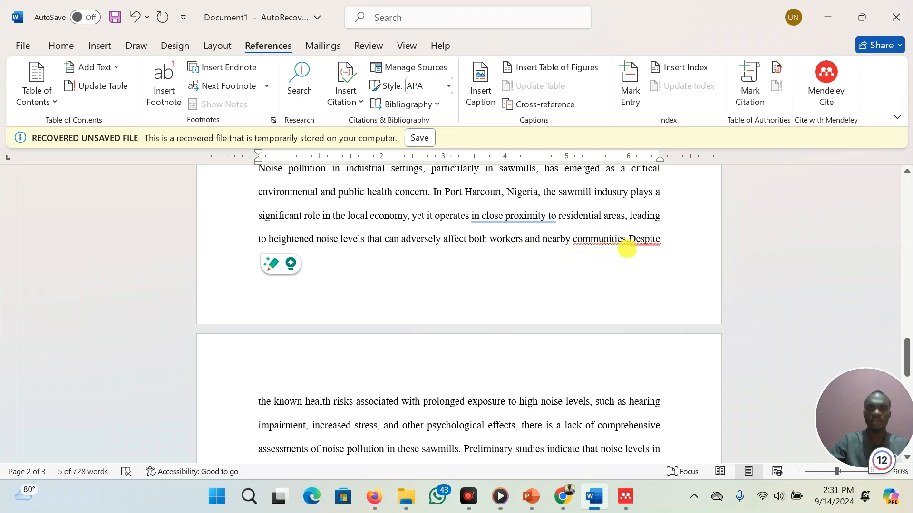
{"action": "left_click", "coordinate": [627, 245]}
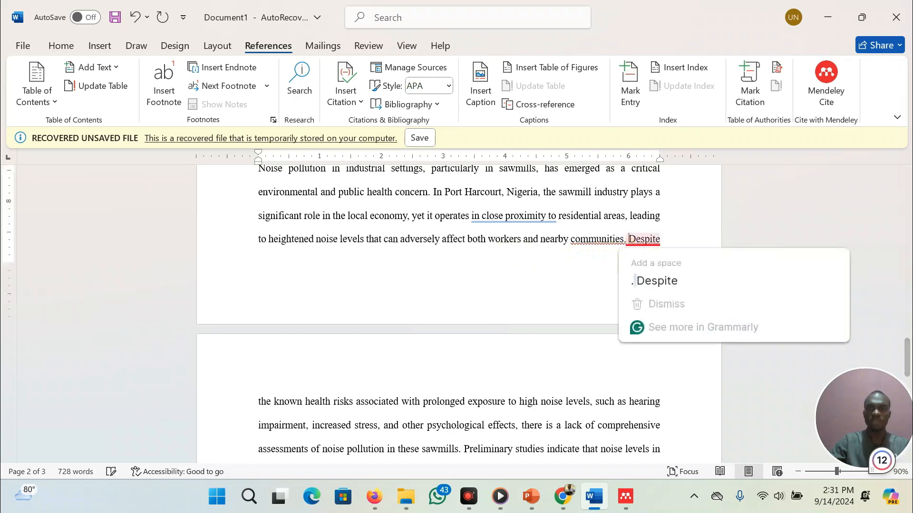
{"action": "scroll", "coordinate": [326, 399], "scroll_direction": "down", "scroll_amount": 8}
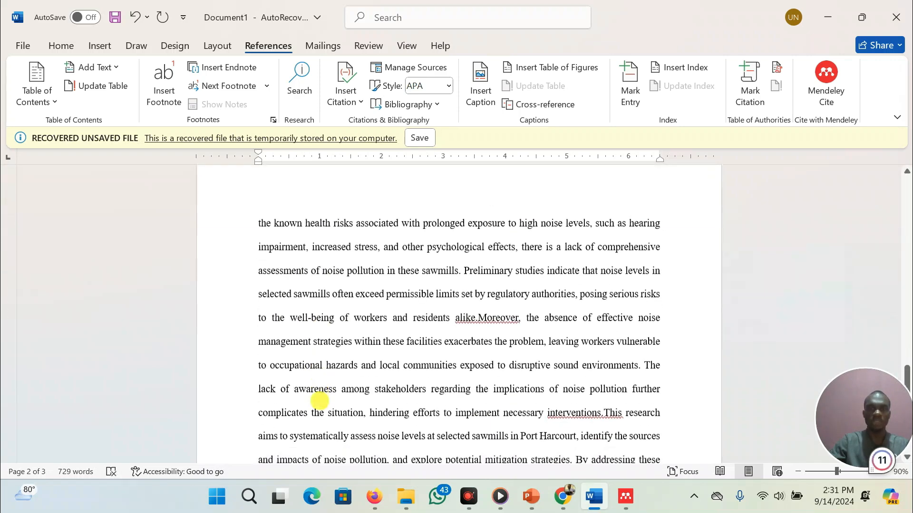
Switch to the Digital Skill PowerPoint presentation to view the department's report format slide
{"action": "scroll", "coordinate": [320, 401], "scroll_direction": "down", "scroll_amount": 5}
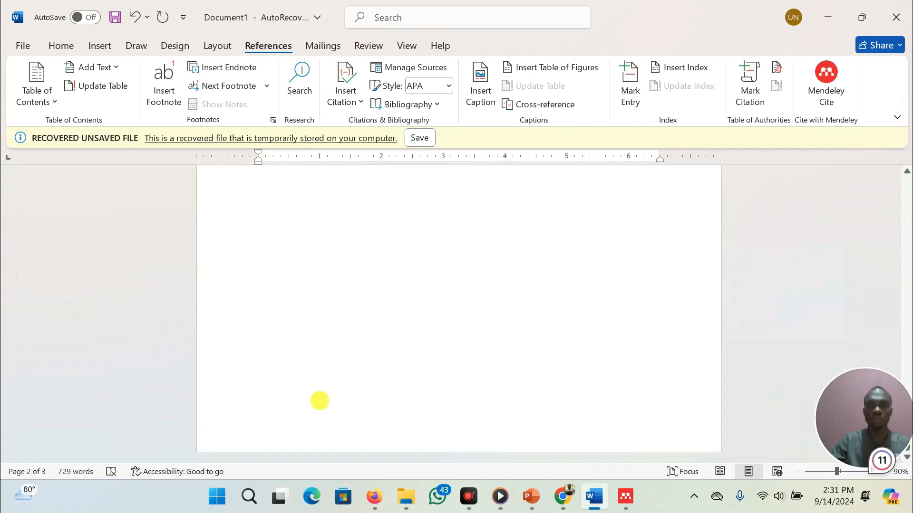
{"action": "scroll", "coordinate": [319, 401], "scroll_direction": "up", "scroll_amount": 2}
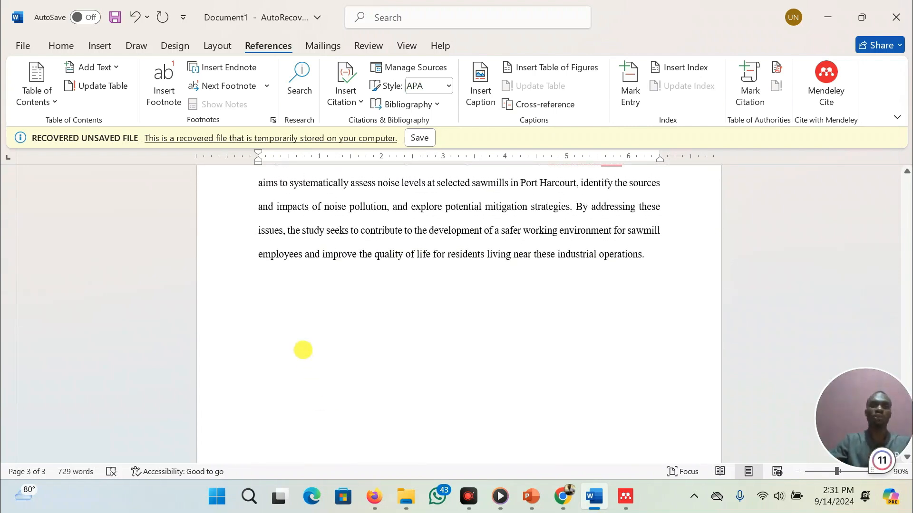
{"action": "scroll", "coordinate": [343, 291], "scroll_direction": "down", "scroll_amount": 4}
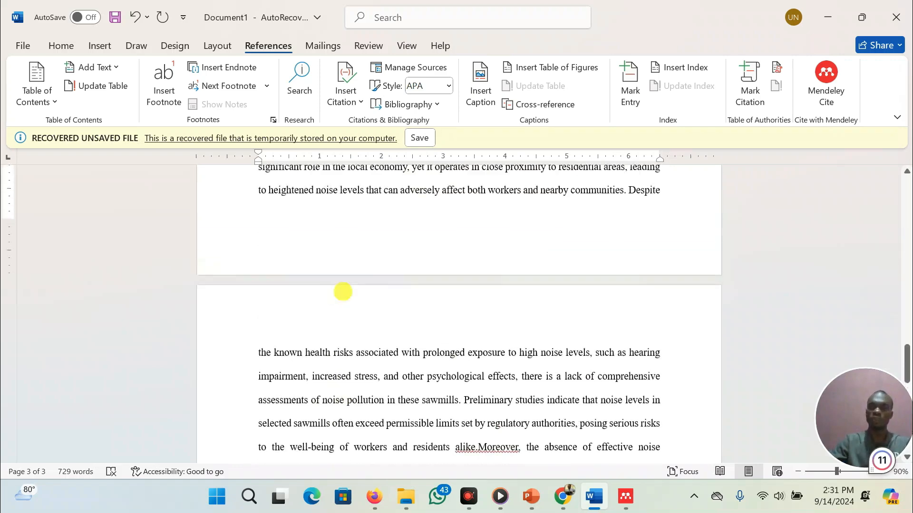
{"action": "scroll", "coordinate": [343, 292], "scroll_direction": "up", "scroll_amount": 2}
{"action": "scroll", "coordinate": [343, 291], "scroll_direction": "up", "scroll_amount": 1}
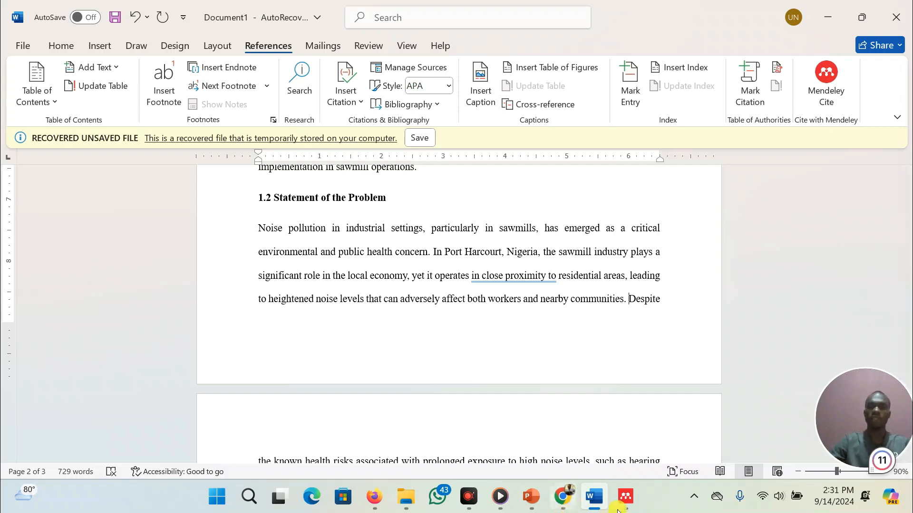
{"action": "mouse_move", "coordinate": [588, 500]}
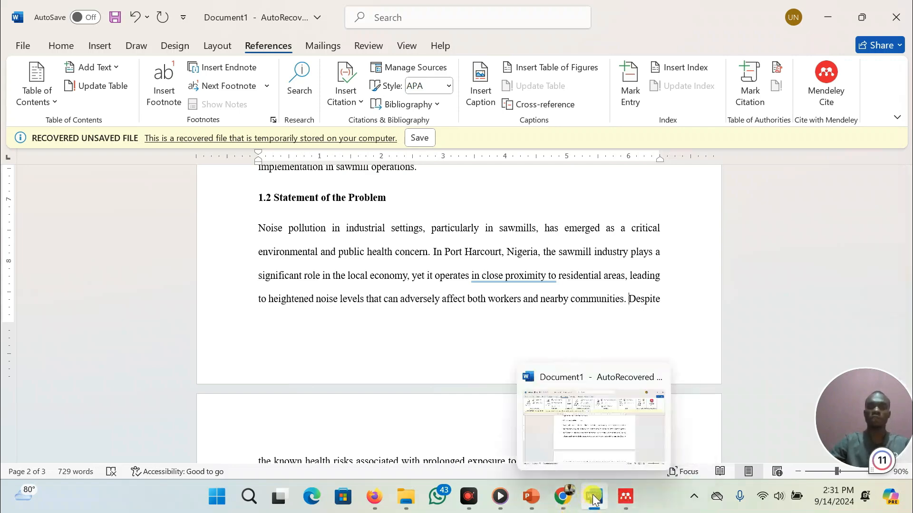
{"action": "left_click", "coordinate": [531, 496]}
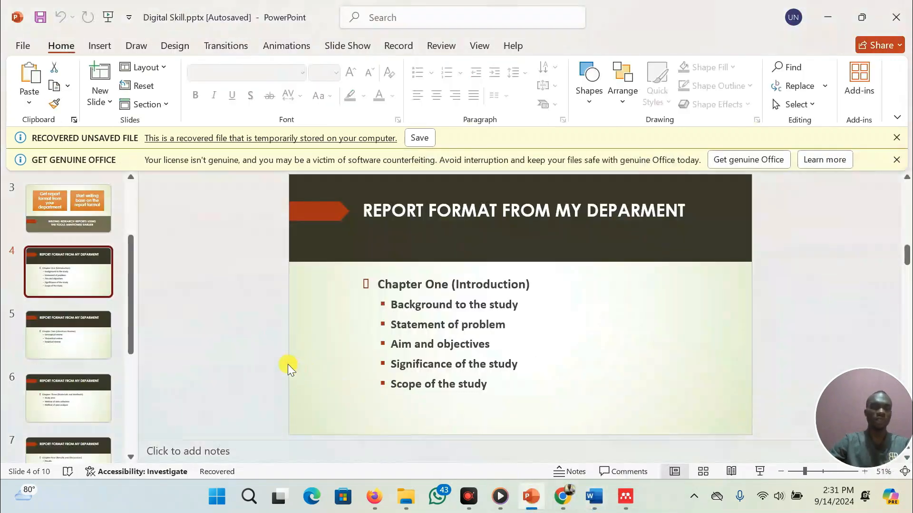
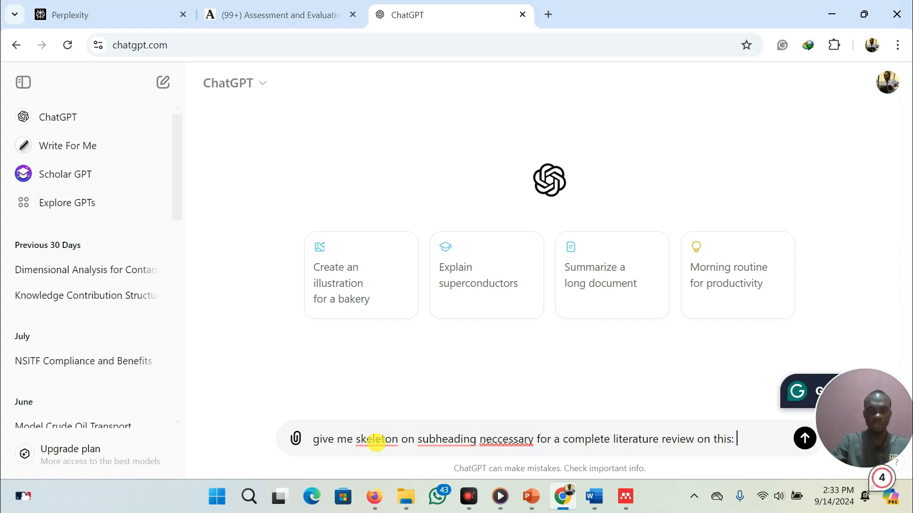
Ask ChatGPT for a skeleton of subheadings for a complete literature review on assessment of noise level at selected sawmills in portharcourt
{"action": "type", "text": "nt of noise lev"}
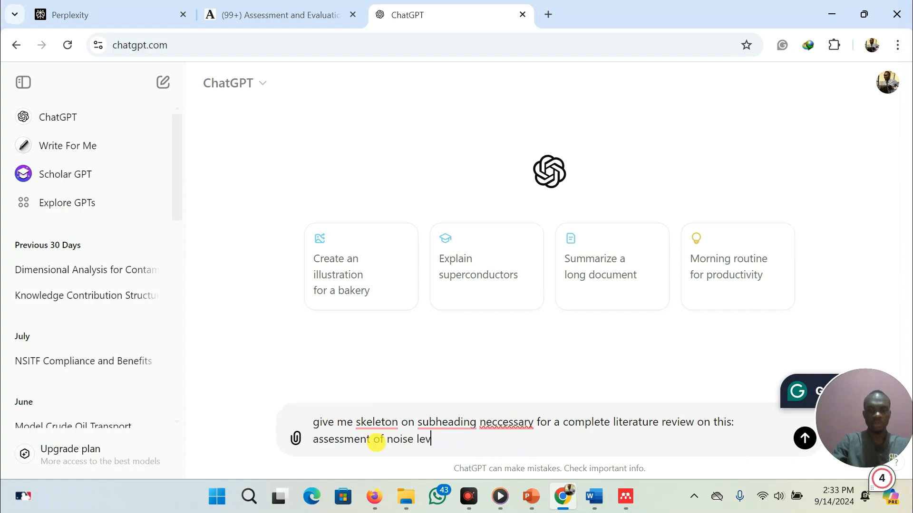
{"action": "type", "text": "el at seleec"}
{"action": "key", "text": "BackSpace"}
{"action": "key", "text": "BackSpace"}
{"action": "type", "text": "cted sawmills in portharcourt."}
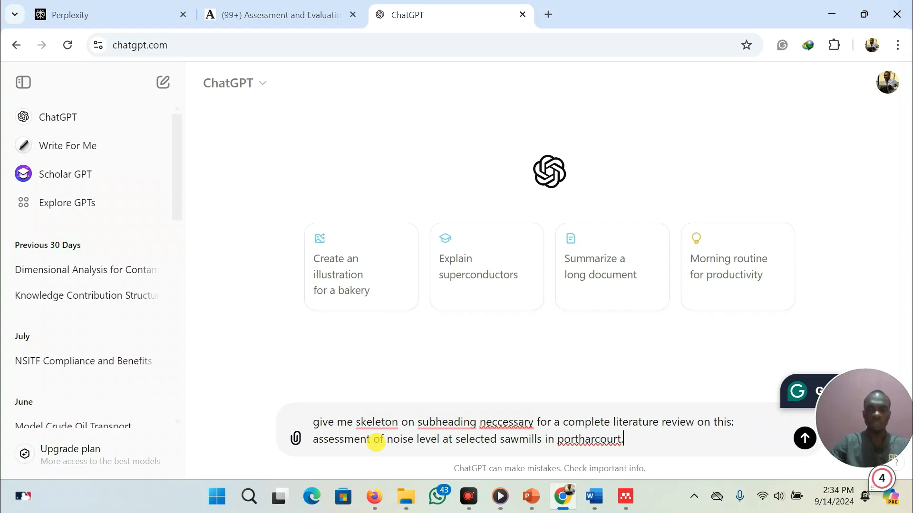
{"action": "key", "text": "Return"}
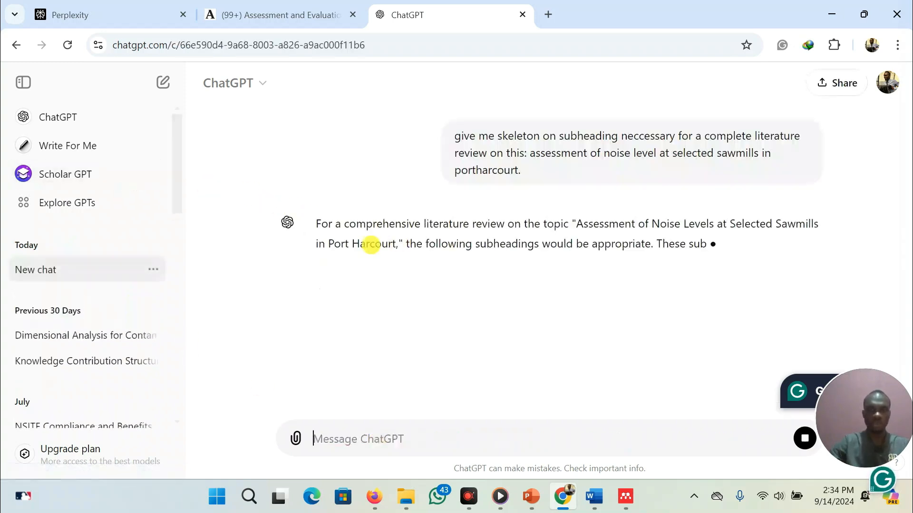
Read through the suggested literature review subheadings in ChatGPT's response
{"action": "scroll", "coordinate": [376, 353], "scroll_direction": "down", "scroll_amount": 2}
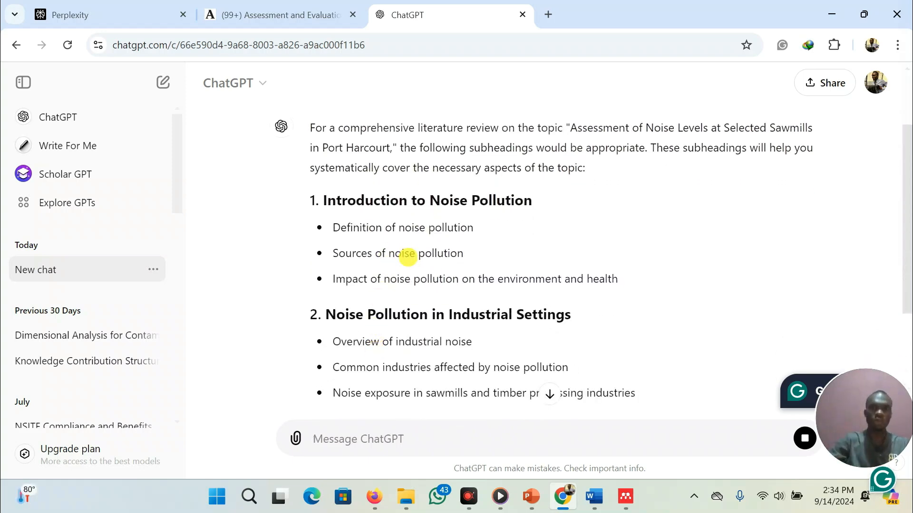
{"action": "scroll", "coordinate": [448, 307], "scroll_direction": "down", "scroll_amount": 2}
{"action": "scroll", "coordinate": [448, 307], "scroll_direction": "down", "scroll_amount": 1}
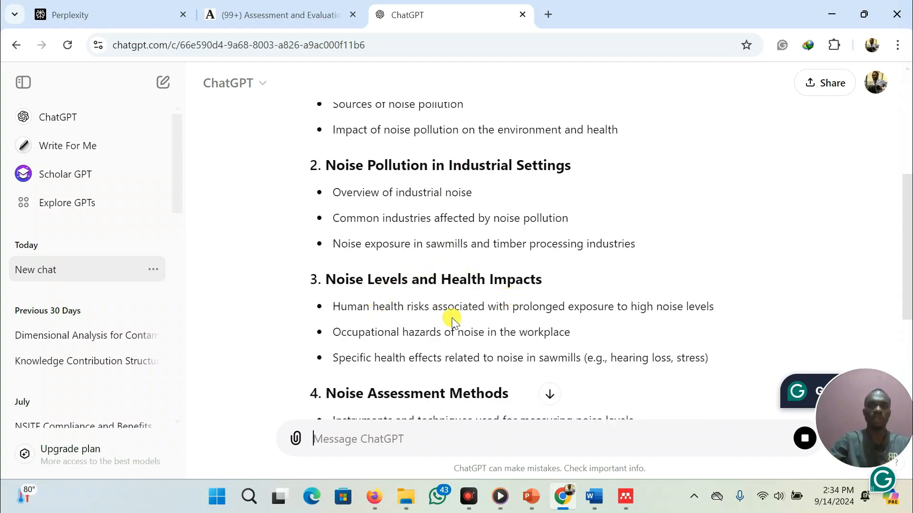
{"action": "scroll", "coordinate": [452, 316], "scroll_direction": "down", "scroll_amount": 1}
{"action": "scroll", "coordinate": [517, 319], "scroll_direction": "down", "scroll_amount": 4}
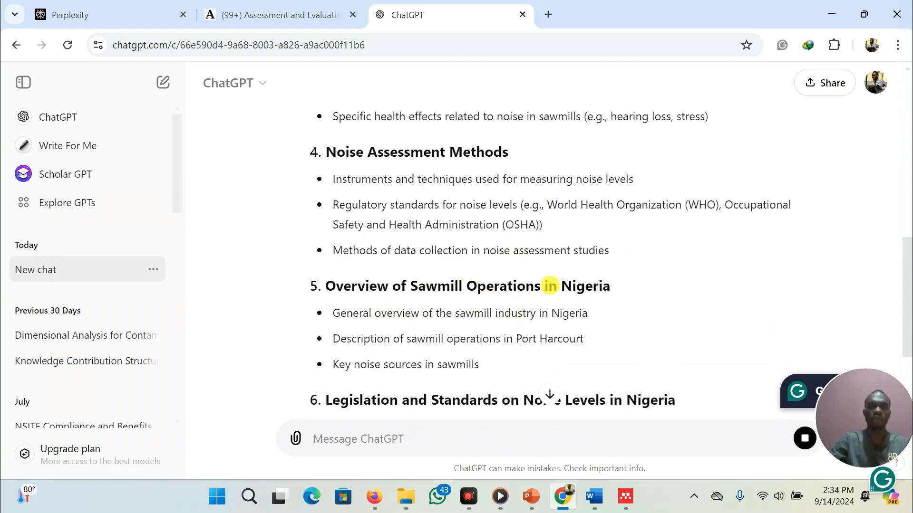
{"action": "scroll", "coordinate": [448, 375], "scroll_direction": "down", "scroll_amount": 2}
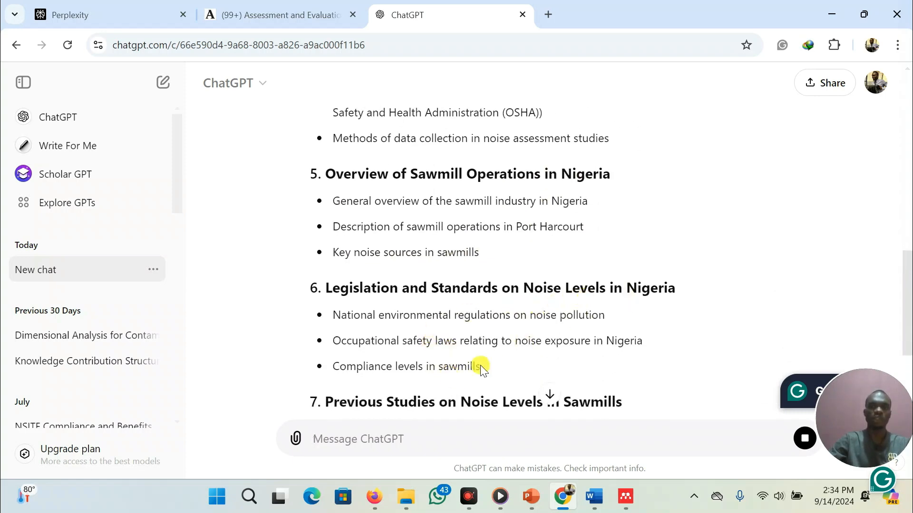
{"action": "scroll", "coordinate": [478, 367], "scroll_direction": "down", "scroll_amount": 2}
{"action": "scroll", "coordinate": [566, 291], "scroll_direction": "down", "scroll_amount": 2}
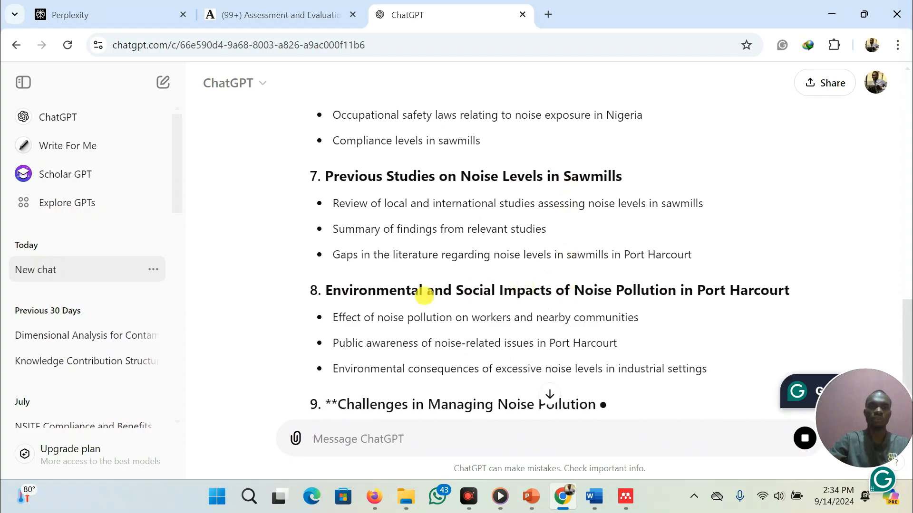
{"action": "scroll", "coordinate": [514, 294], "scroll_direction": "down", "scroll_amount": 1}
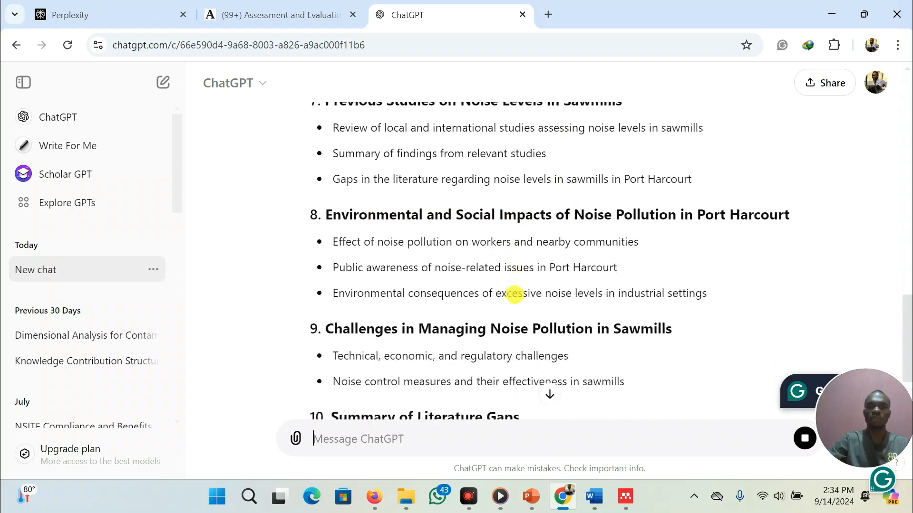
{"action": "scroll", "coordinate": [514, 293], "scroll_direction": "down", "scroll_amount": 5}
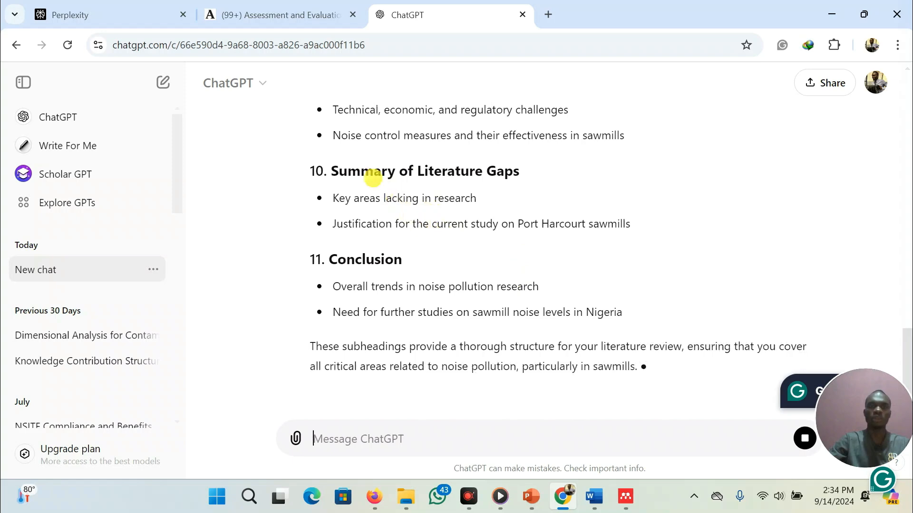
{"action": "scroll", "coordinate": [451, 137], "scroll_direction": "up", "scroll_amount": 1}
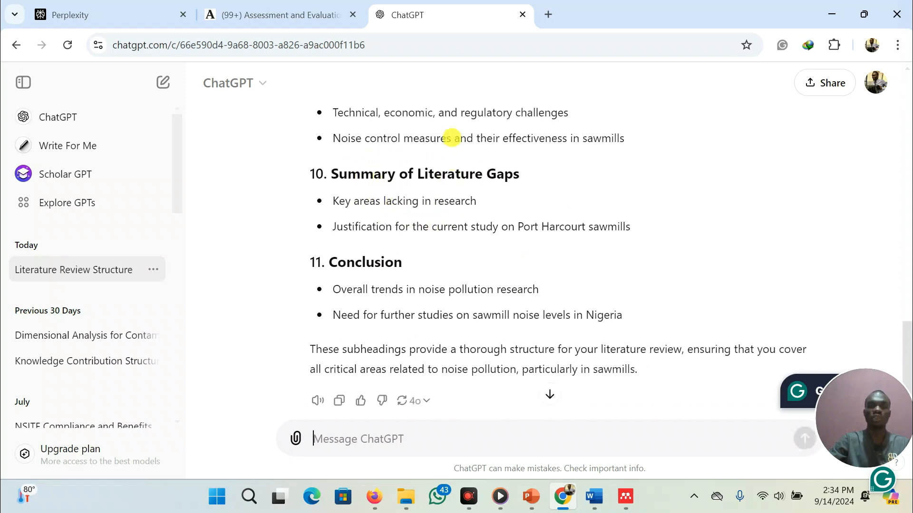
{"action": "scroll", "coordinate": [430, 202], "scroll_direction": "up", "scroll_amount": 20}
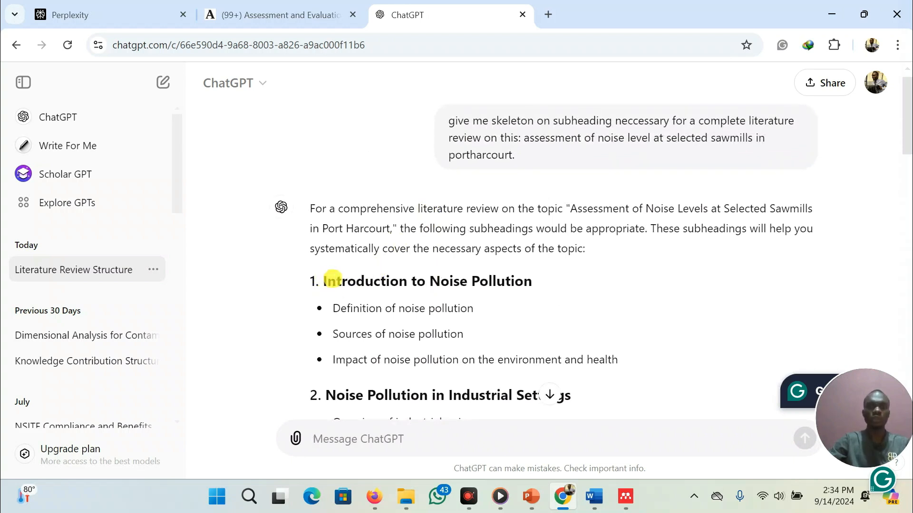
{"action": "scroll", "coordinate": [431, 383], "scroll_direction": "down", "scroll_amount": 1}
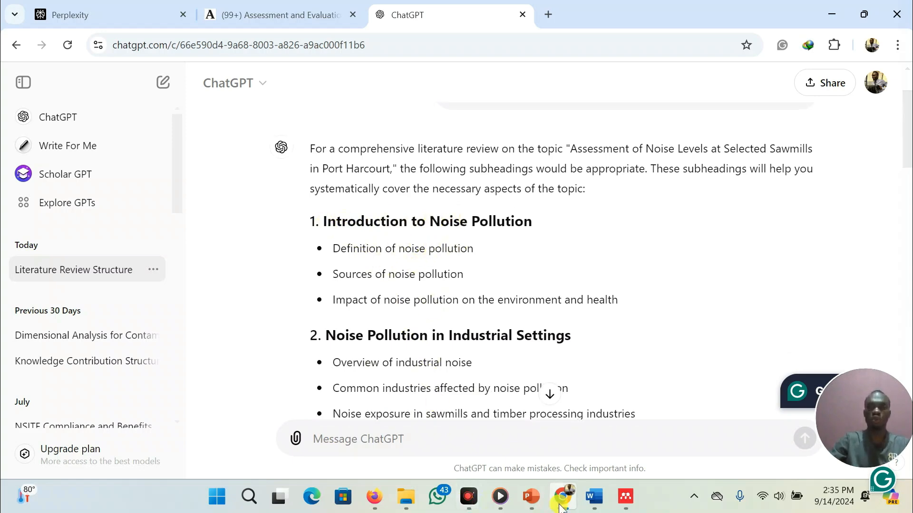
Switch to the Word document and insert a page break after the statement of the problem's last paragraph
{"action": "left_click", "coordinate": [594, 500]}
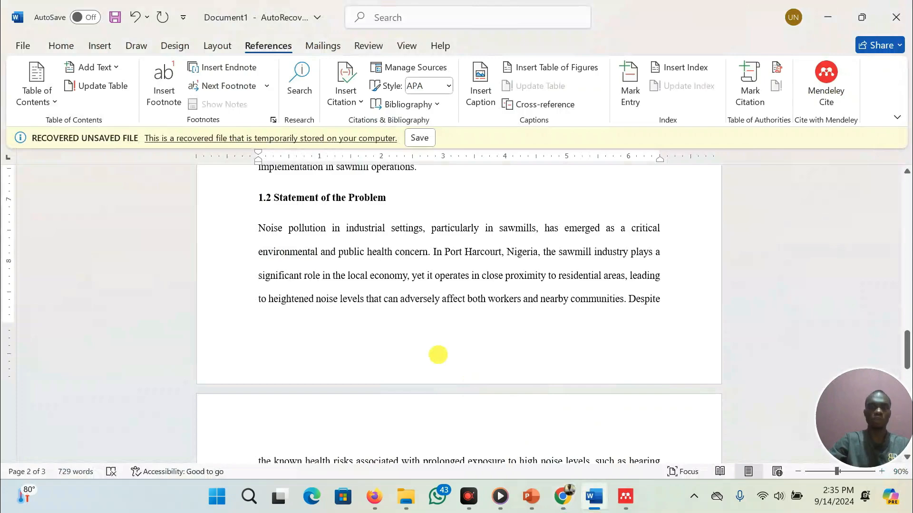
{"action": "scroll", "coordinate": [437, 355], "scroll_direction": "down", "scroll_amount": 6}
{"action": "scroll", "coordinate": [397, 308], "scroll_direction": "up", "scroll_amount": 6}
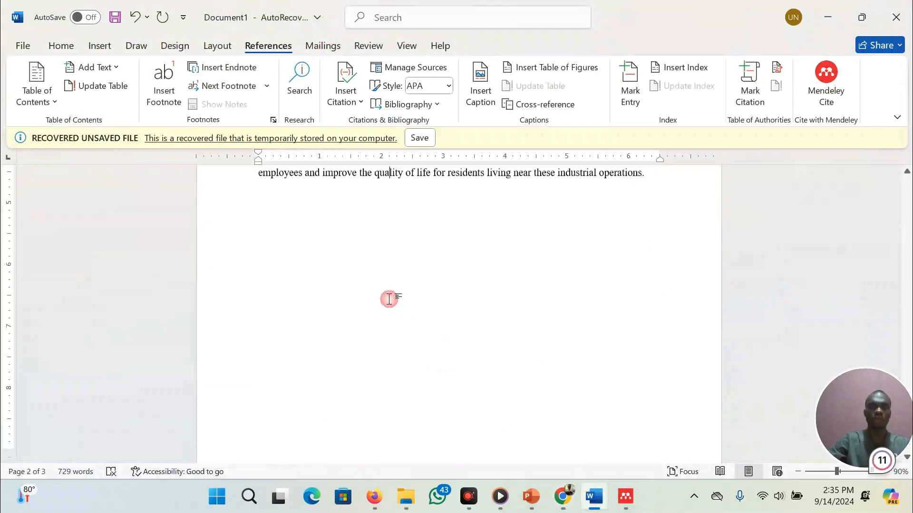
{"action": "scroll", "coordinate": [353, 257], "scroll_direction": "up", "scroll_amount": 3}
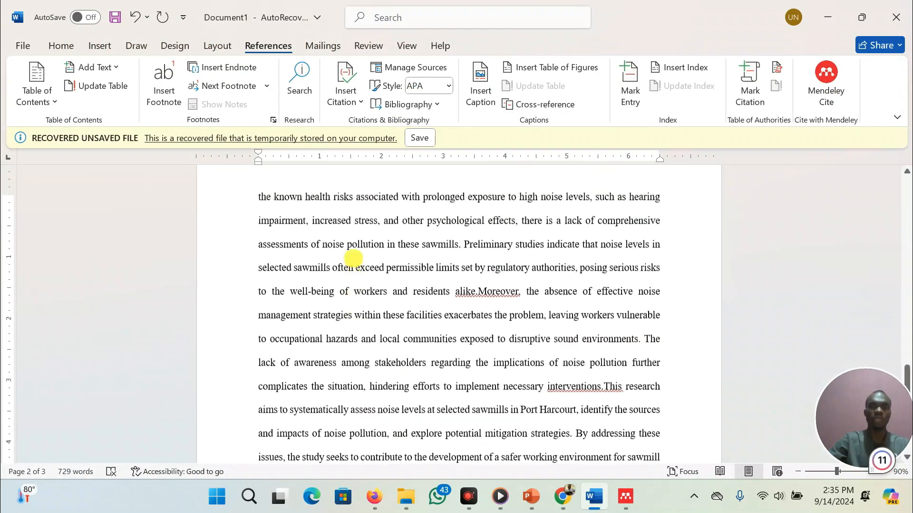
{"action": "scroll", "coordinate": [353, 257], "scroll_direction": "down", "scroll_amount": 8}
{"action": "right_click", "coordinate": [353, 258]}
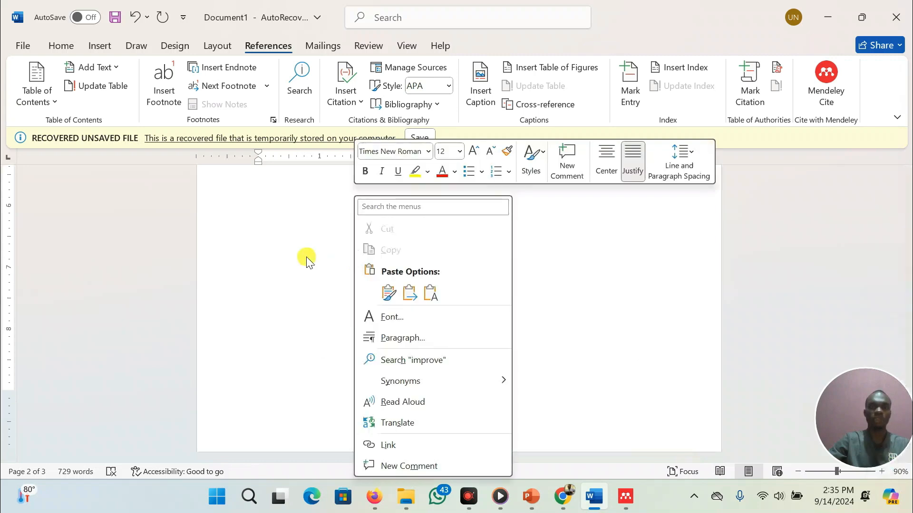
{"action": "left_click", "coordinate": [306, 259]}
{"action": "scroll", "coordinate": [306, 258], "scroll_direction": "up", "scroll_amount": 3}
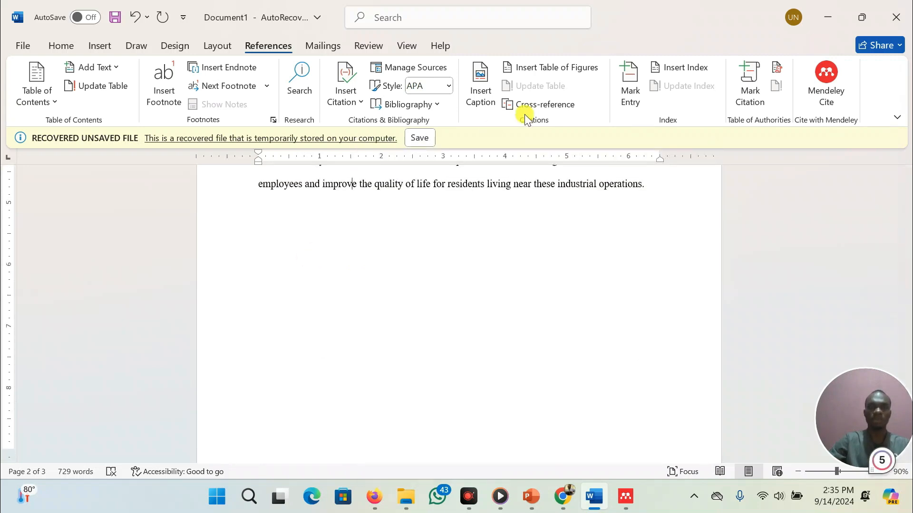
{"action": "left_click", "coordinate": [664, 196]}
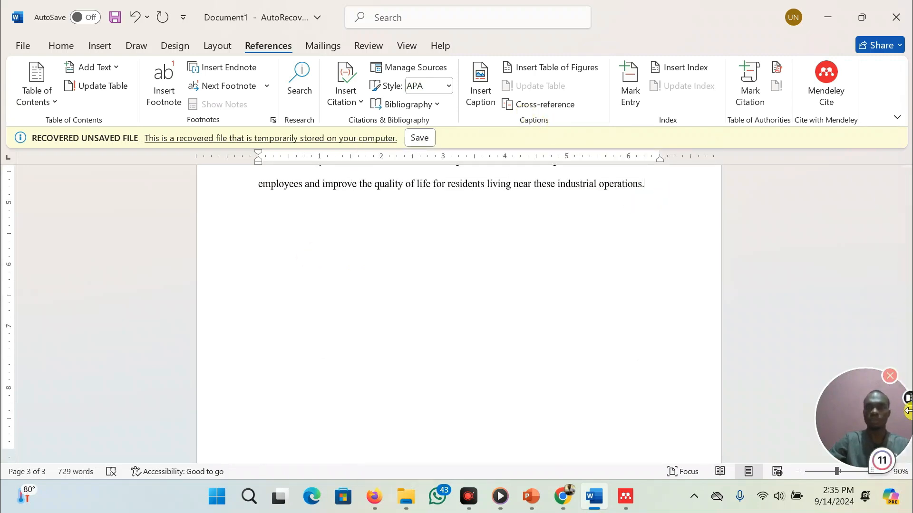
{"action": "key", "text": "ctrl+Return"}
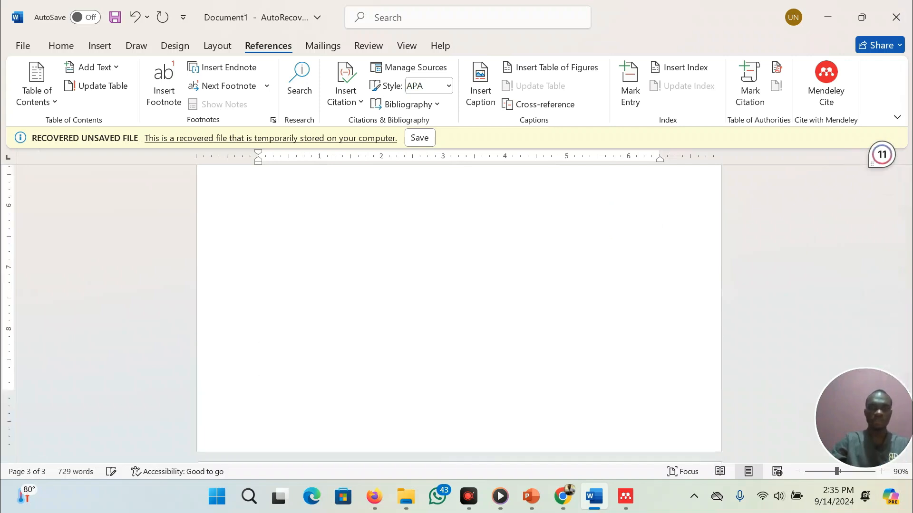
Type the 'Chapter two' heading at the top of the new page
{"action": "type", "text": "cab"}
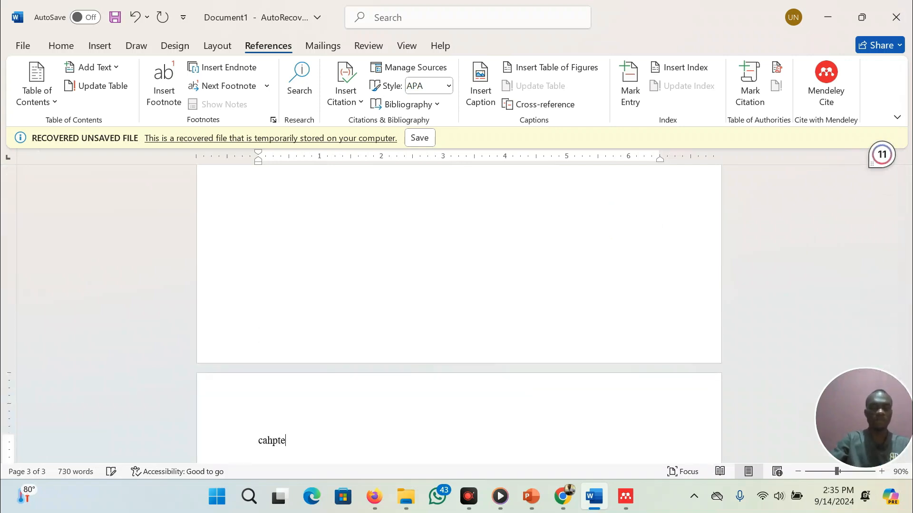
{"action": "type", "text": "pter t"}
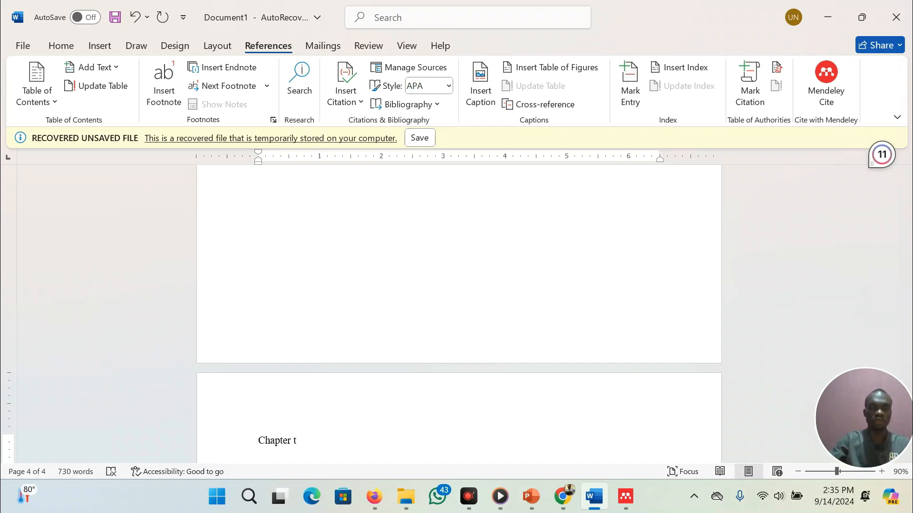
{"action": "type", "text": "wo"}
{"action": "key", "text": "Return"}
{"action": "key", "text": "Return"}
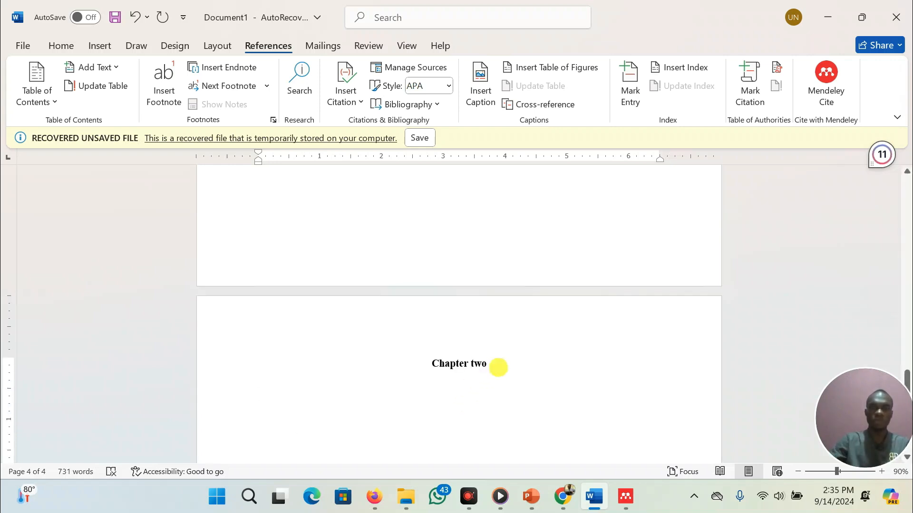
Add the 'Literature review' heading below it and the '2.1 Noise Pollution' subheading underneath
{"action": "left_click", "coordinate": [498, 367]}
{"action": "key", "text": "Return"}
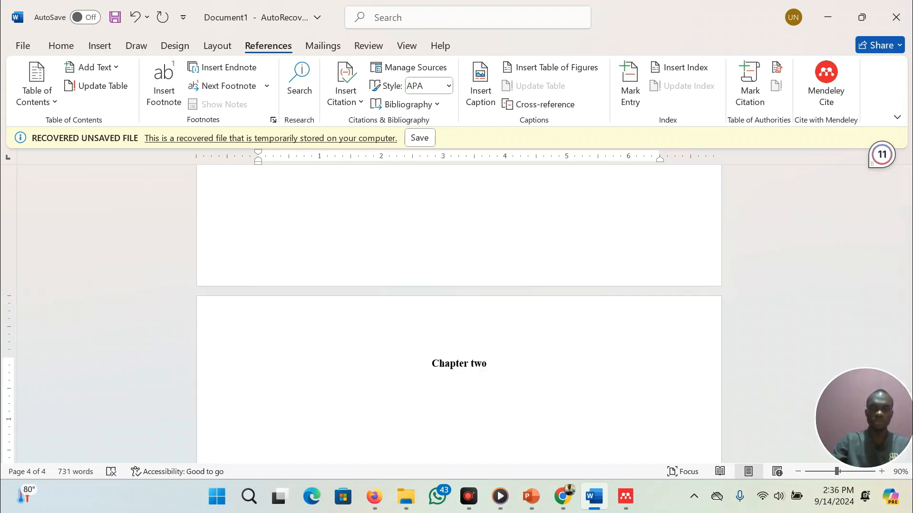
{"action": "type", "text": "Literature review"}
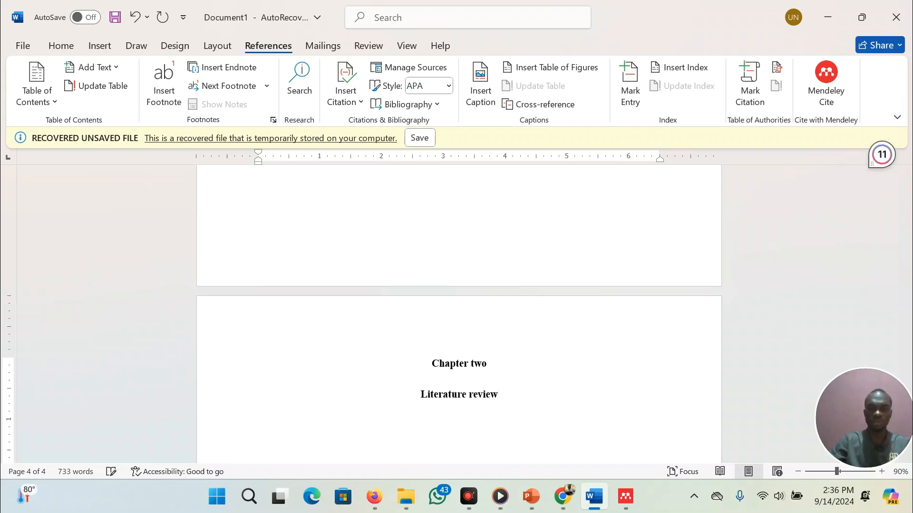
{"action": "key", "text": "Return"}
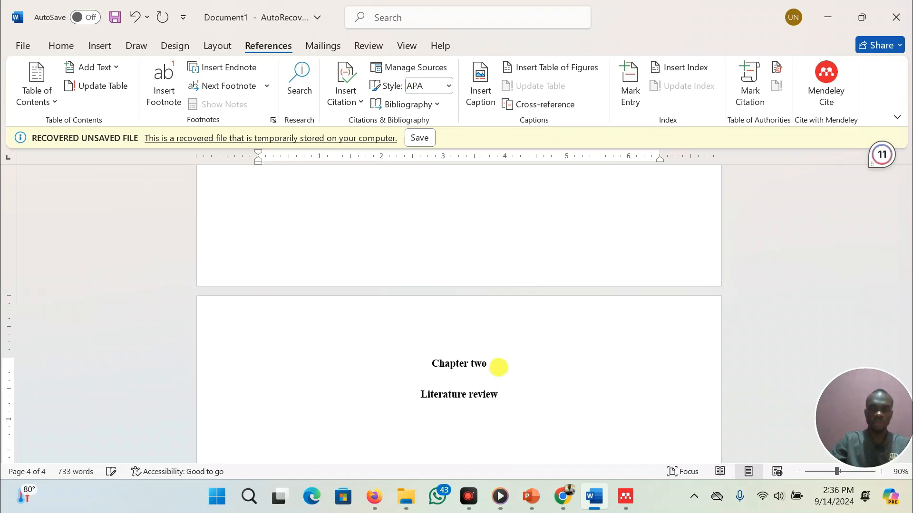
{"action": "type", "text": "2.1 Noi"}
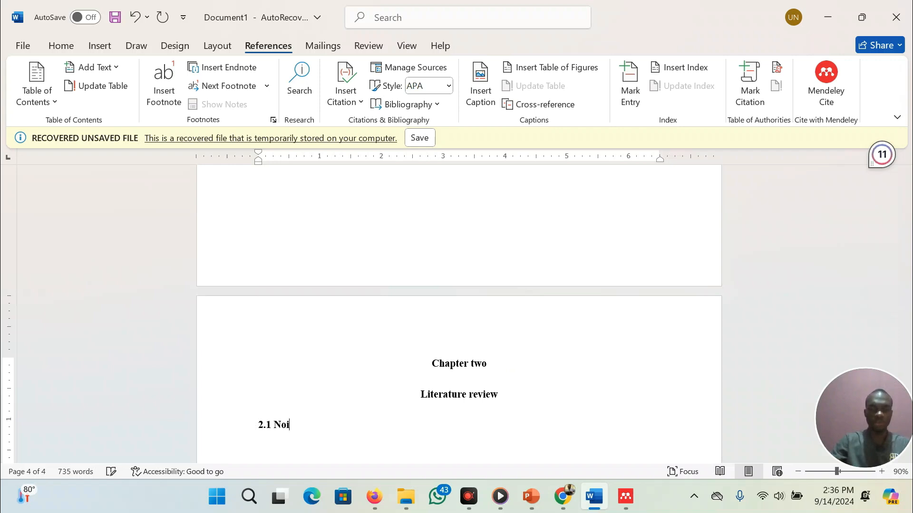
{"action": "type", "text": "se Pollution"}
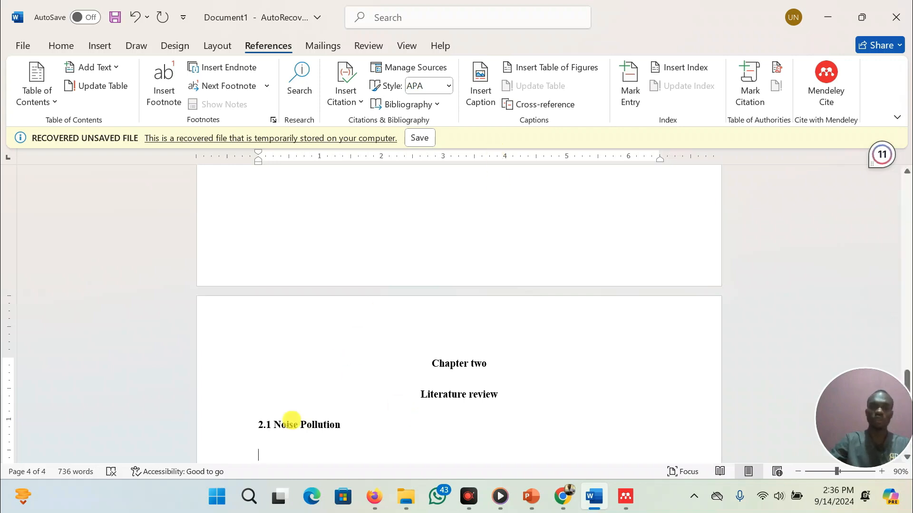
Switch to Perplexity and ask a follow-up: 'Write a literature on Noise pollution'
{"action": "scroll", "coordinate": [291, 420], "scroll_direction": "down", "scroll_amount": 1}
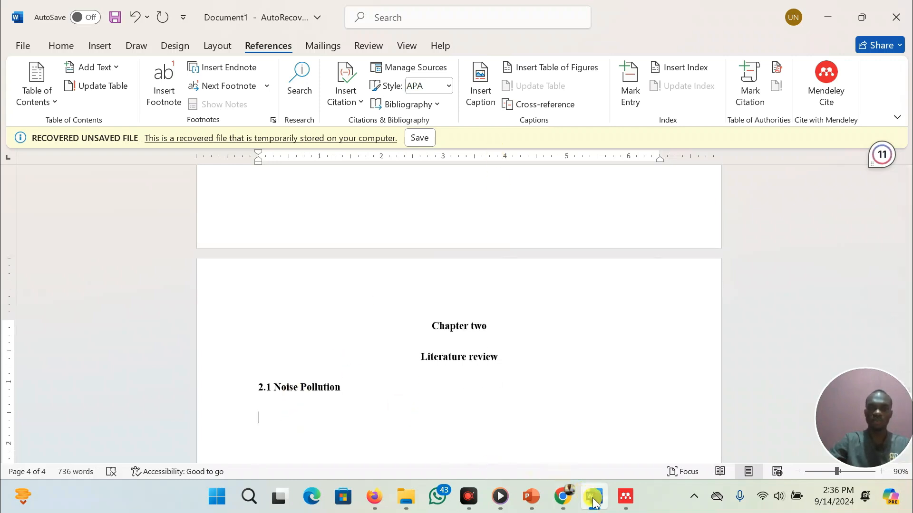
{"action": "left_click", "coordinate": [563, 497]}
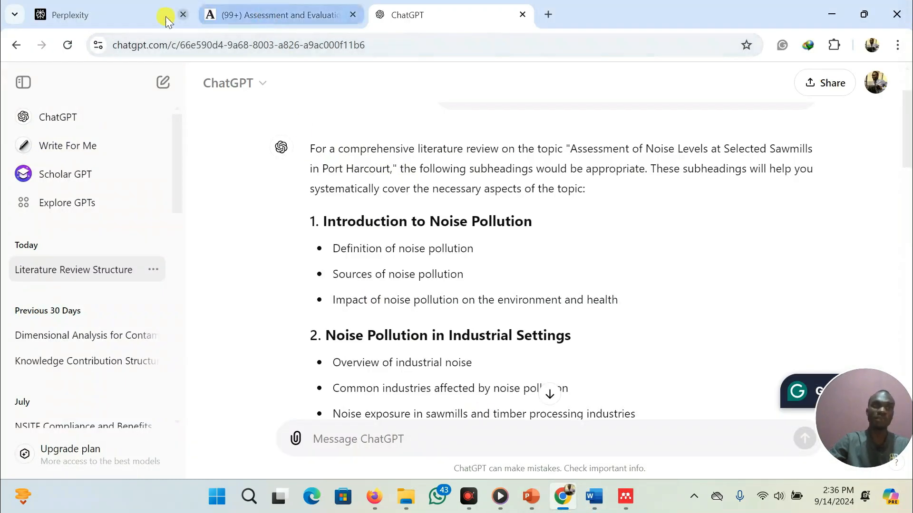
{"action": "left_click", "coordinate": [108, 12]}
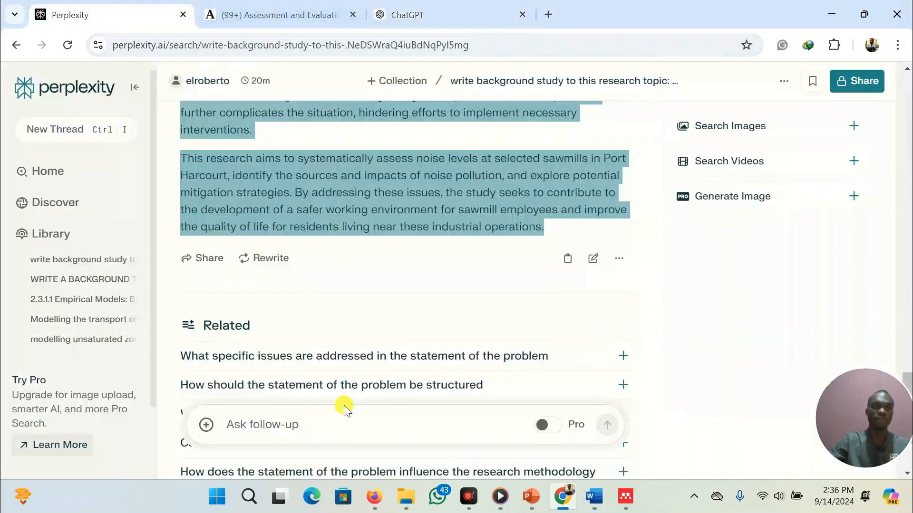
{"action": "left_click", "coordinate": [333, 422]}
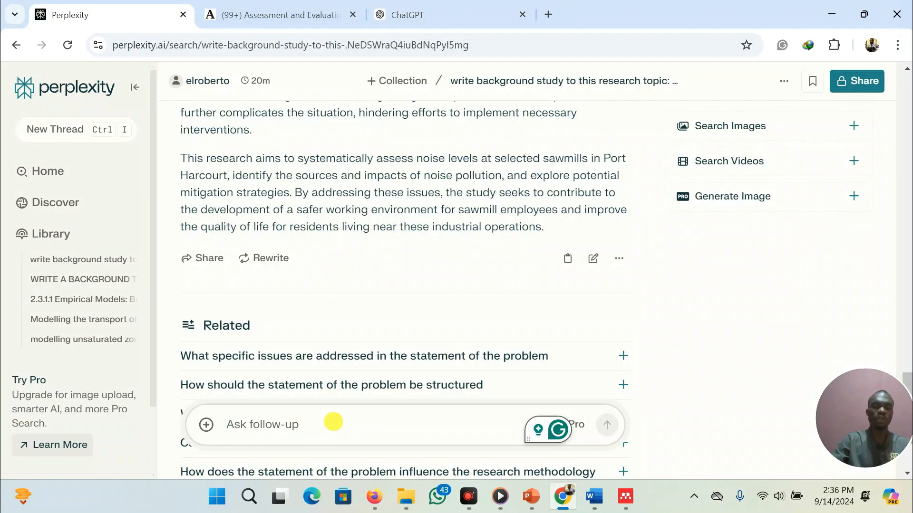
{"action": "type", "text": "Write"}
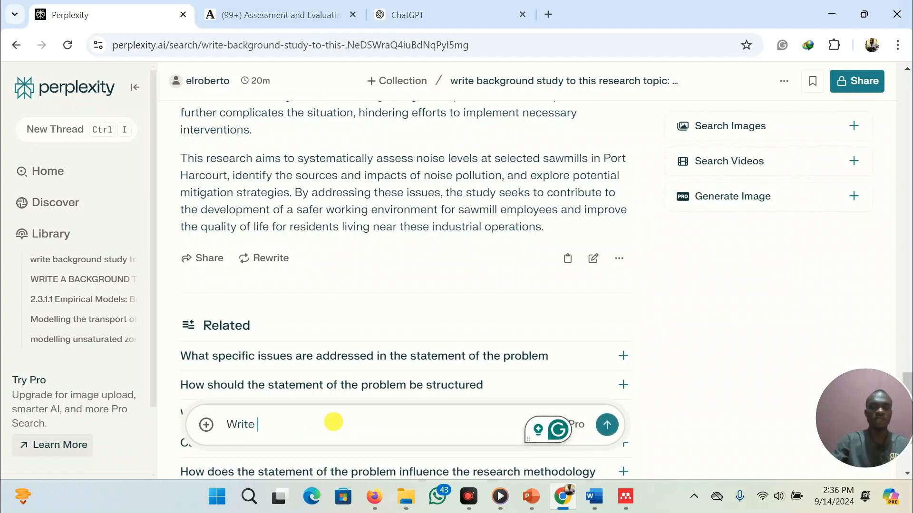
{"action": "type", "text": " a literatu"}
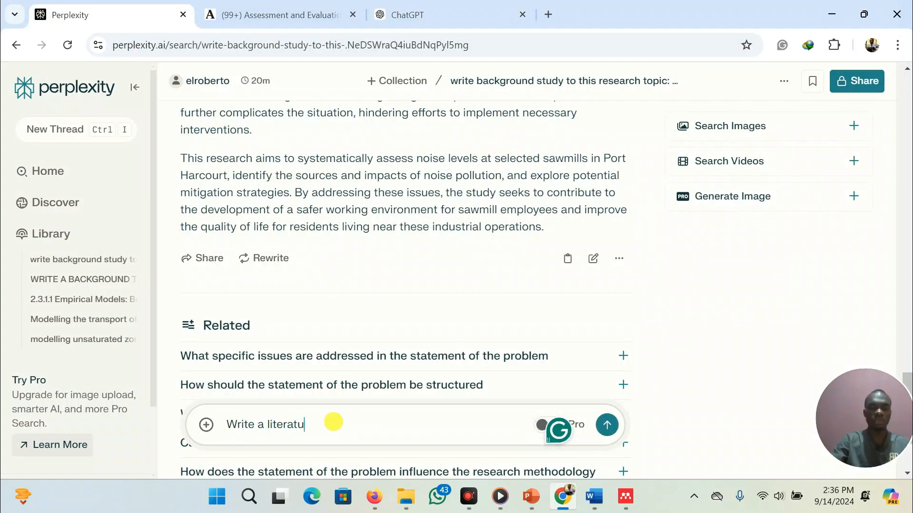
{"action": "type", "text": "re"}
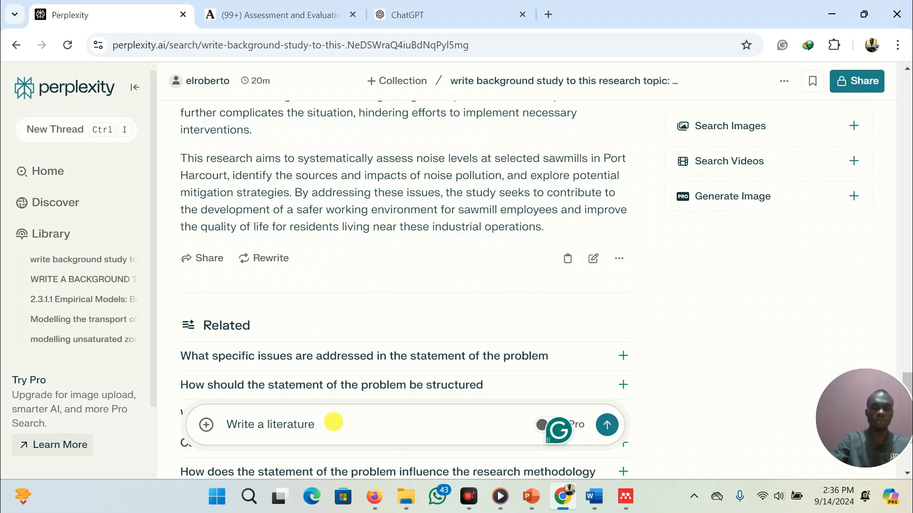
{"action": "type", "text": " on Noise p"}
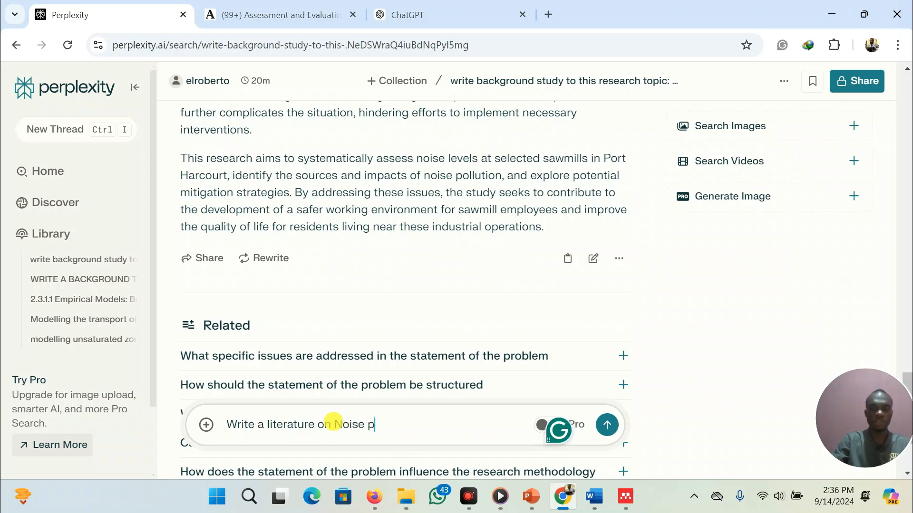
{"action": "type", "text": "ollution"}
{"action": "key", "text": "Return"}
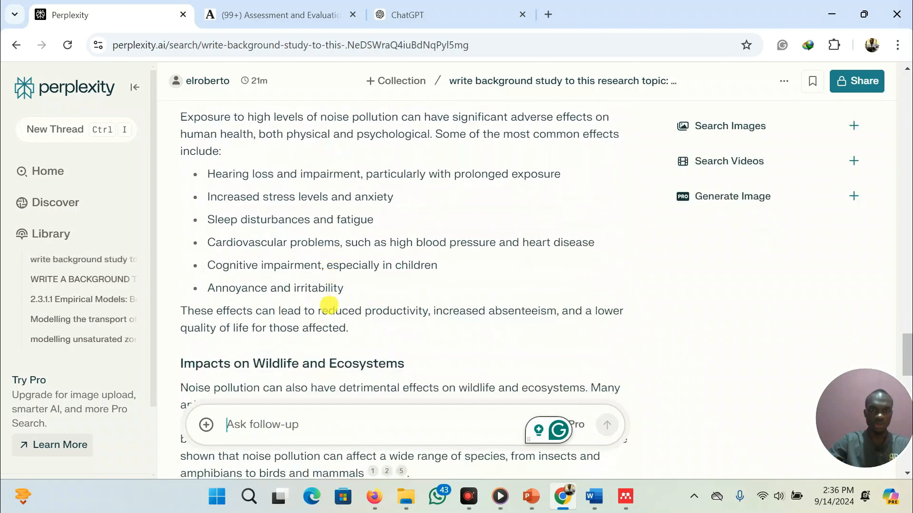
Read through Perplexity's noise pollution answer and its cited sources
{"action": "mouse_move", "coordinate": [378, 291]}
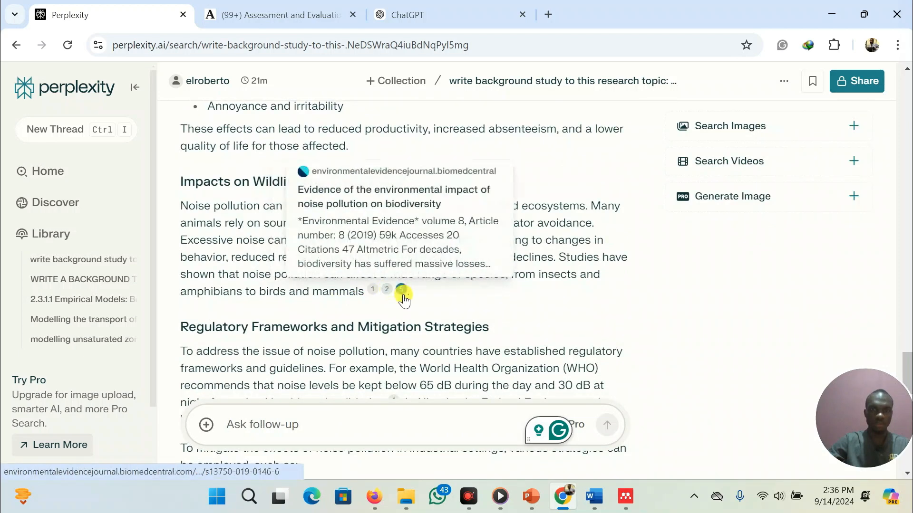
{"action": "scroll", "coordinate": [364, 345], "scroll_direction": "down", "scroll_amount": 4}
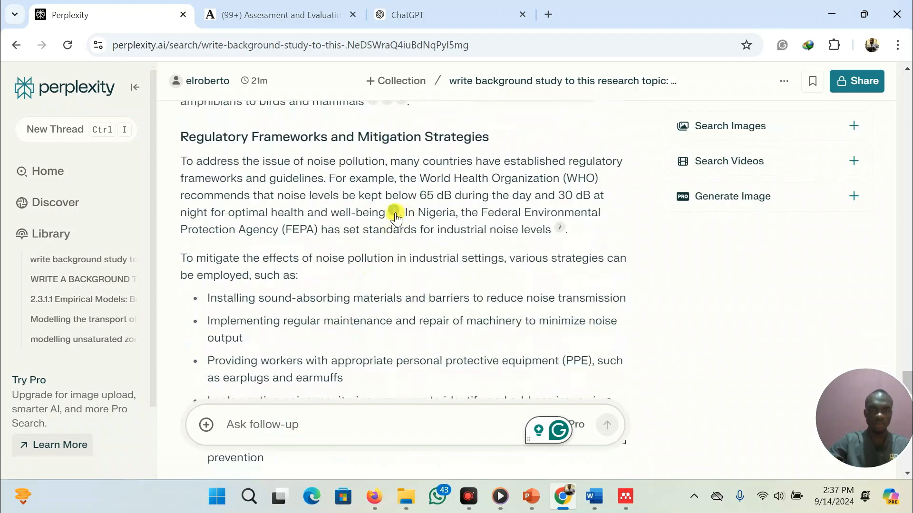
{"action": "mouse_move", "coordinate": [561, 233]}
{"action": "scroll", "coordinate": [316, 241], "scroll_direction": "down", "scroll_amount": 7}
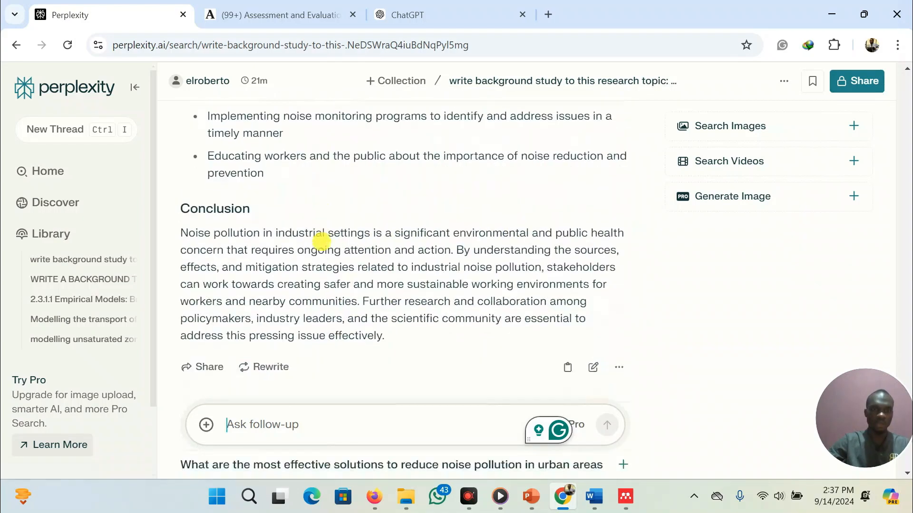
{"action": "scroll", "coordinate": [322, 241], "scroll_direction": "up", "scroll_amount": 5}
{"action": "scroll", "coordinate": [321, 242], "scroll_direction": "up", "scroll_amount": 9}
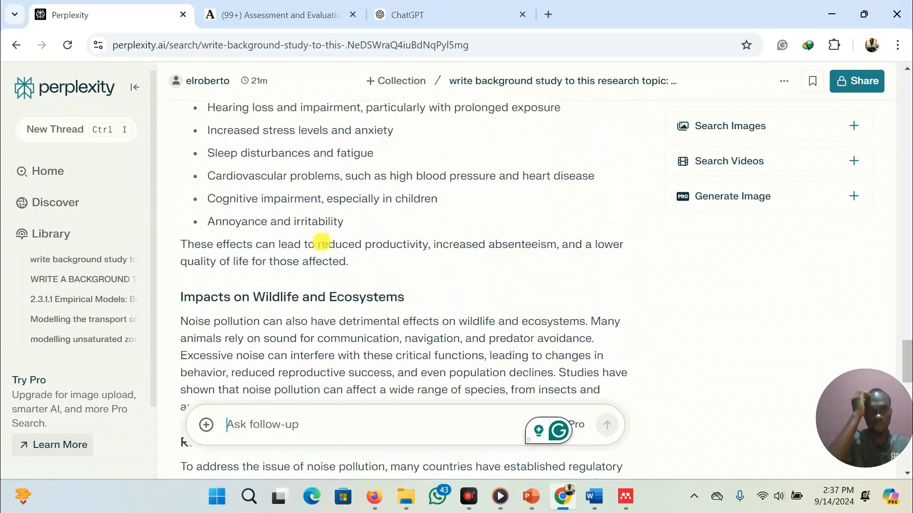
{"action": "scroll", "coordinate": [376, 281], "scroll_direction": "down", "scroll_amount": 3}
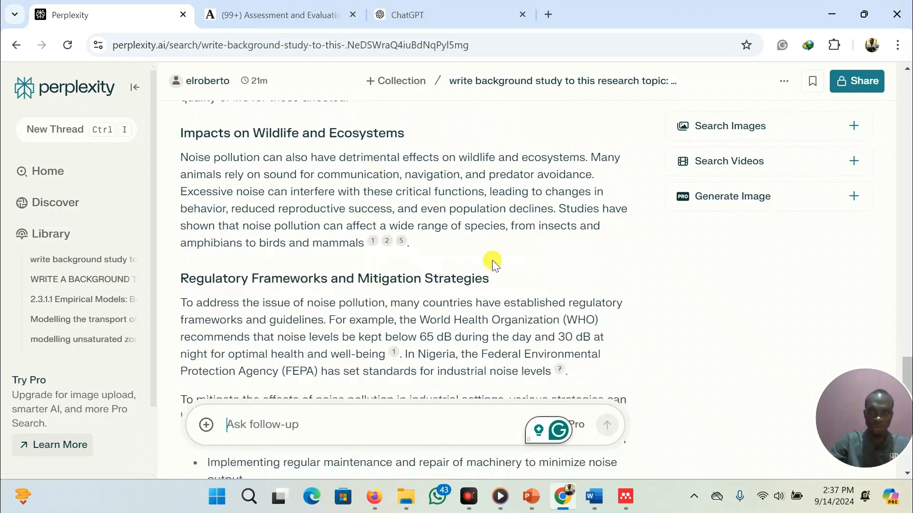
{"action": "mouse_move", "coordinate": [376, 244]}
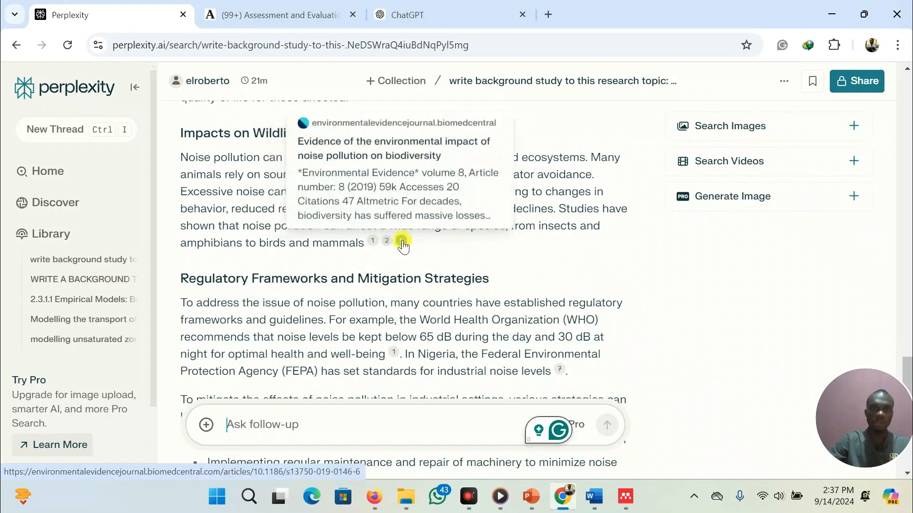
{"action": "scroll", "coordinate": [212, 211], "scroll_direction": "up", "scroll_amount": 3}
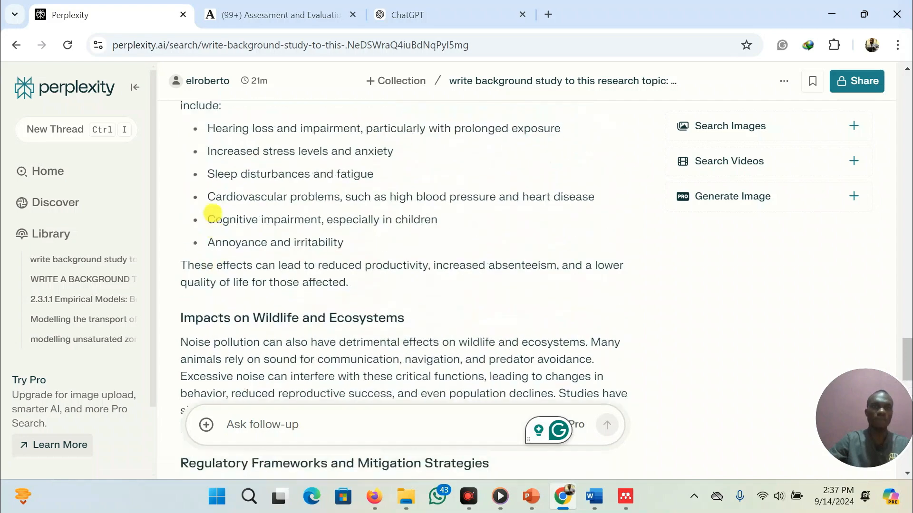
{"action": "scroll", "coordinate": [212, 214], "scroll_direction": "up", "scroll_amount": 5}
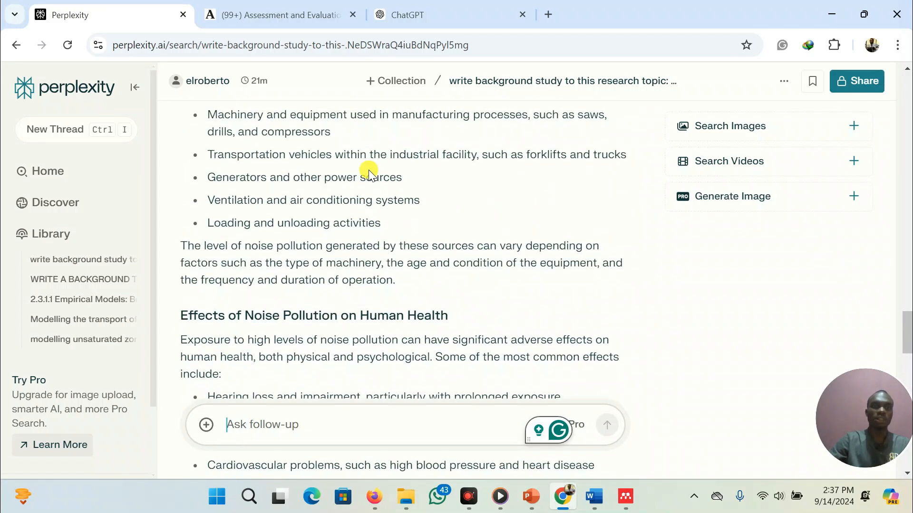
{"action": "scroll", "coordinate": [369, 170], "scroll_direction": "up", "scroll_amount": 6}
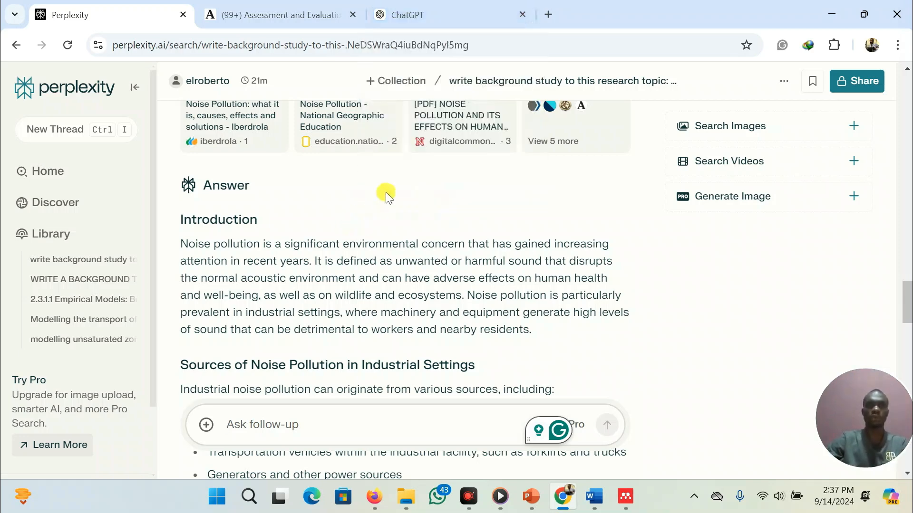
Switch to the PowerPoint presentation and review the department's report format slides for chapters two and three
{"action": "left_click", "coordinate": [531, 496]}
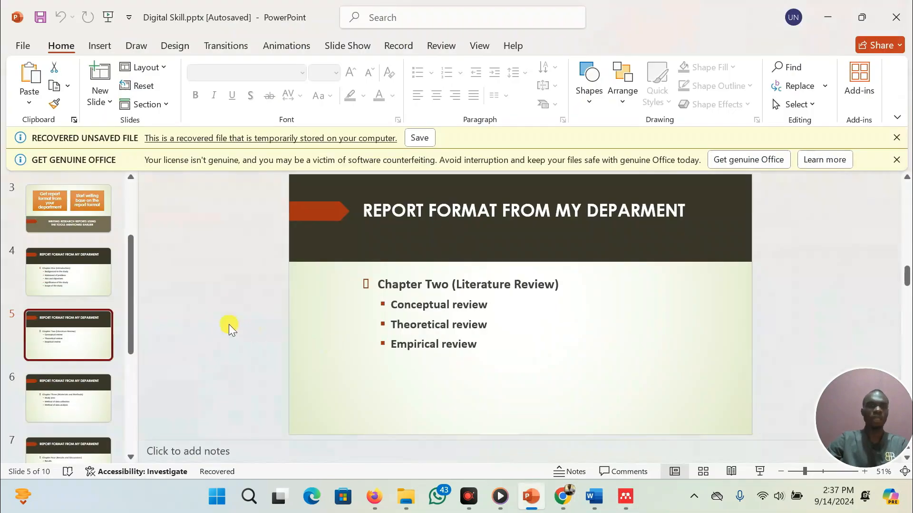
{"action": "scroll", "coordinate": [65, 345], "scroll_direction": "down", "scroll_amount": 2}
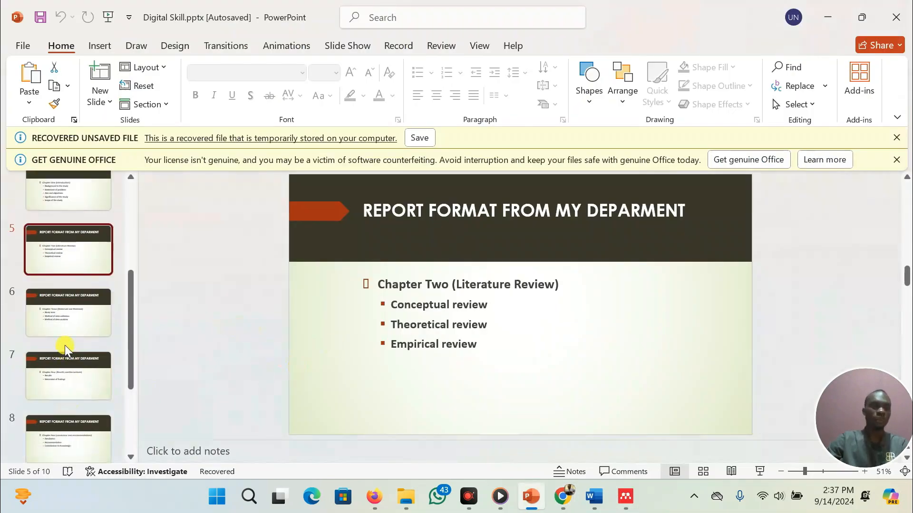
{"action": "left_click", "coordinate": [77, 313]}
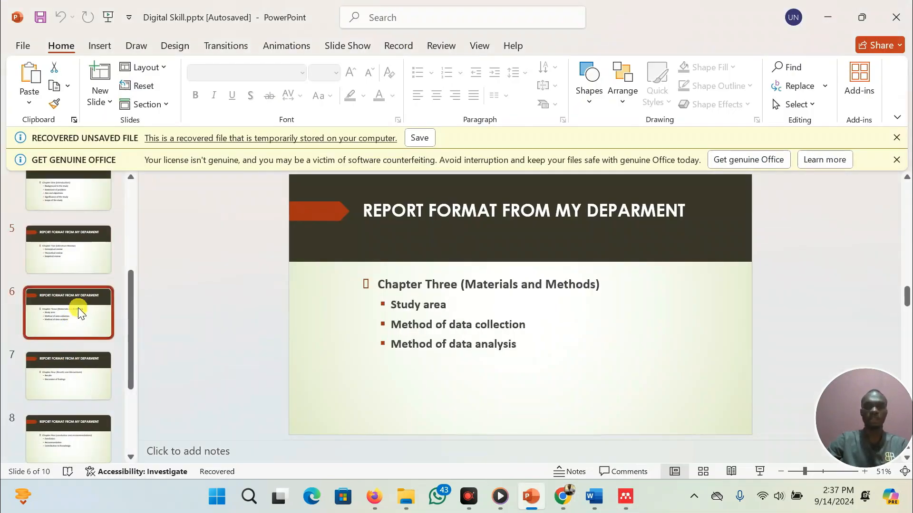
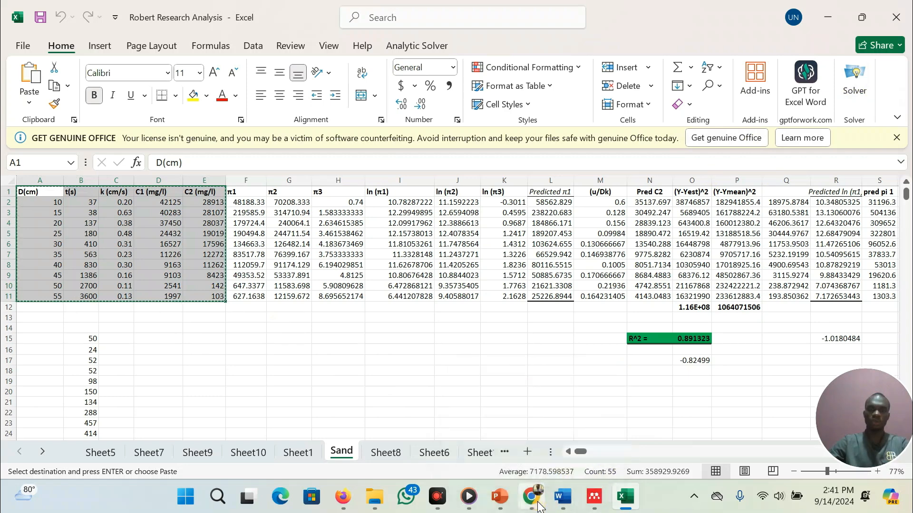
Switch to the ChatGPT tab in the browser, search Explore GPTs for 'data analyst' and start a chat with Data Analyst
{"action": "left_click", "coordinate": [536, 503]}
{"action": "left_click", "coordinate": [404, 15]}
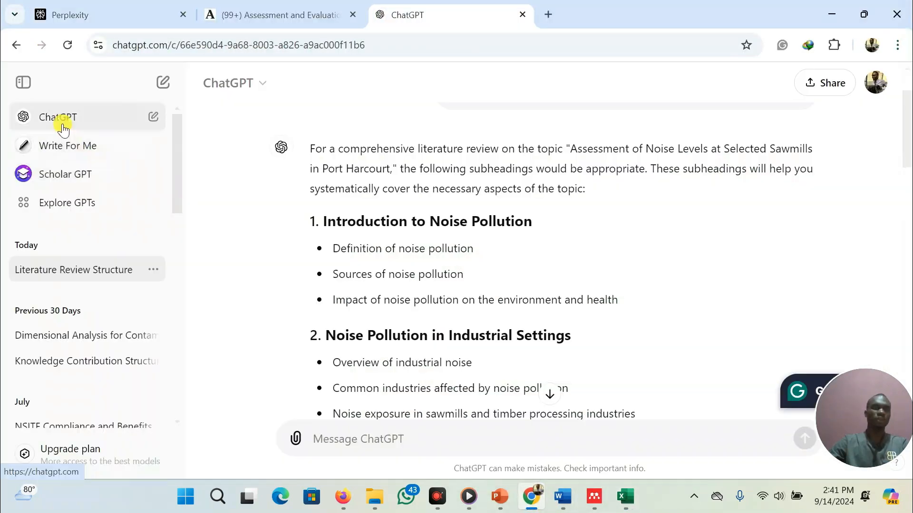
{"action": "left_click", "coordinate": [71, 204]}
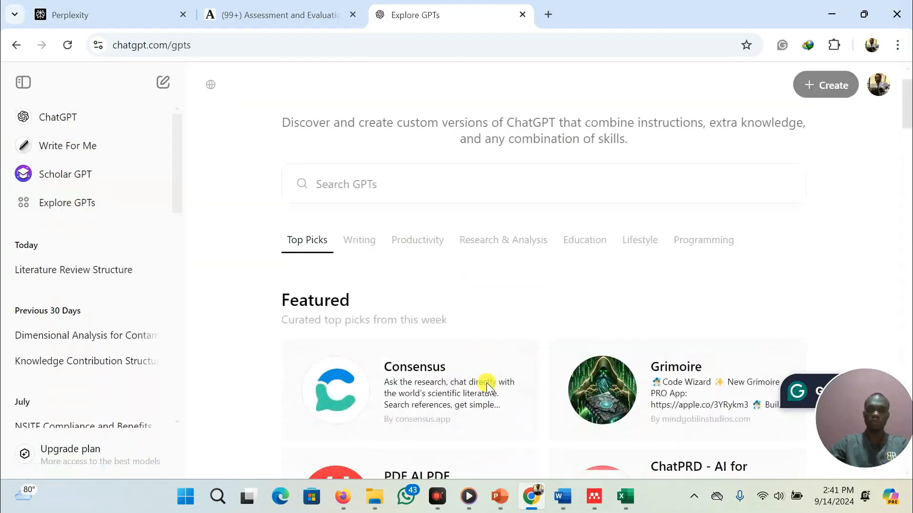
{"action": "scroll", "coordinate": [483, 383], "scroll_direction": "down", "scroll_amount": 3}
{"action": "scroll", "coordinate": [416, 290], "scroll_direction": "up", "scroll_amount": 1}
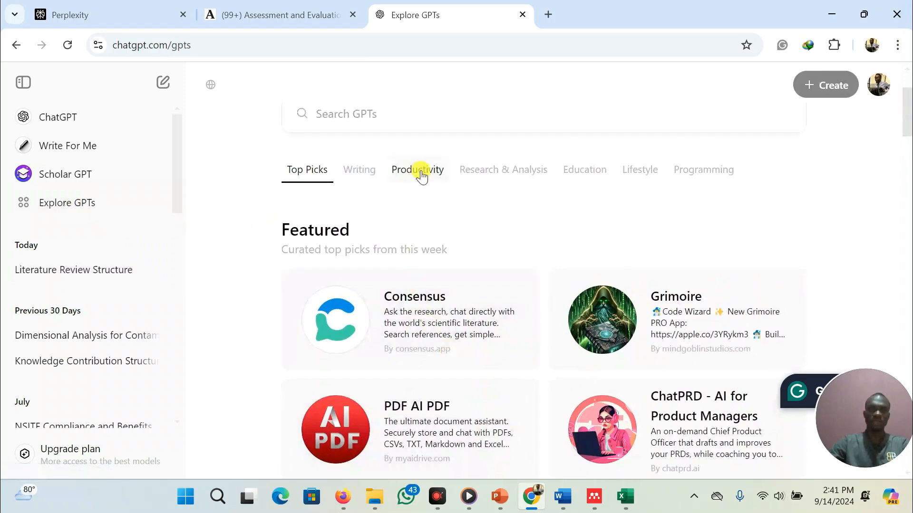
{"action": "left_click", "coordinate": [418, 116]}
{"action": "type", "text": "data an"}
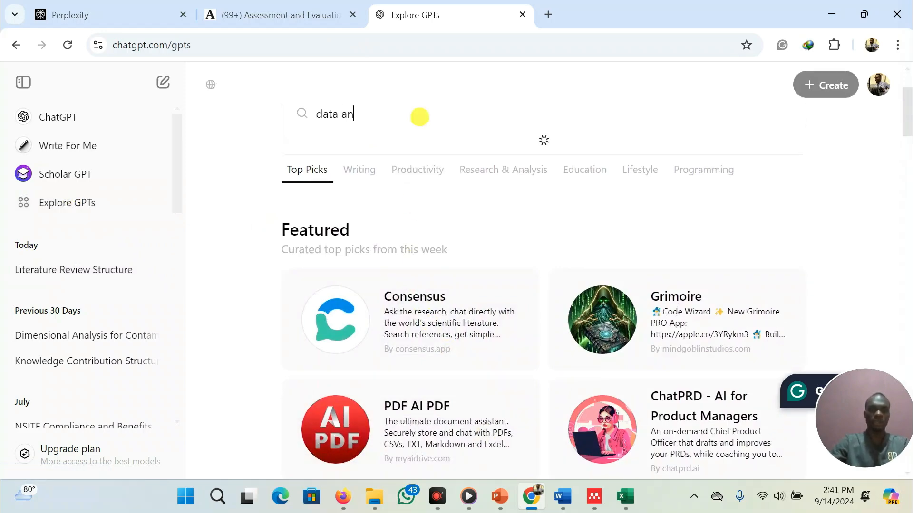
{"action": "type", "text": "alyst"}
{"action": "left_click", "coordinate": [360, 171]}
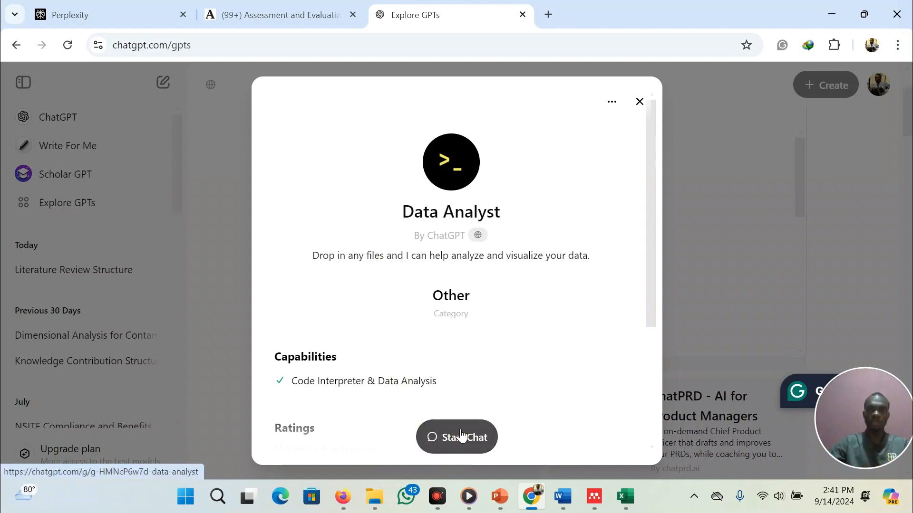
{"action": "left_click", "coordinate": [460, 434]}
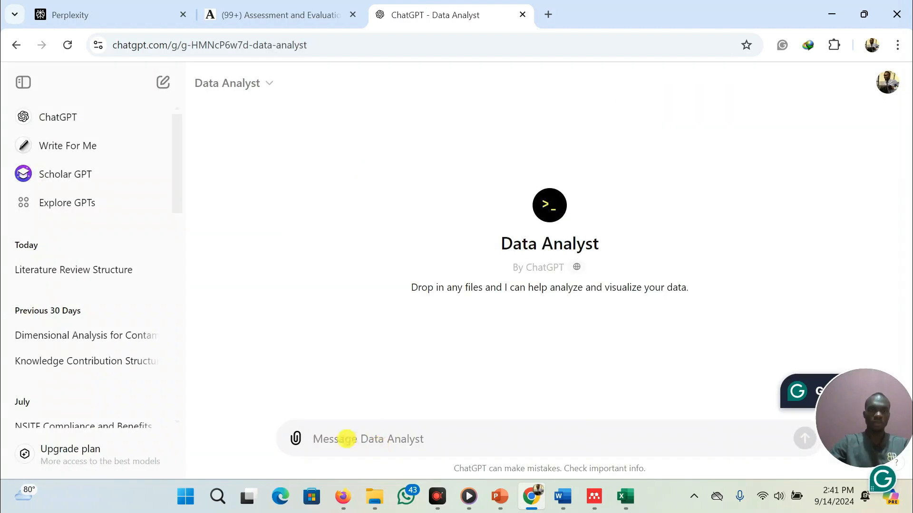
Paste the copied sand data table from the spreadsheet into the Data Analyst chat, send it and read the reply
{"action": "key", "text": "ctrl+v"}
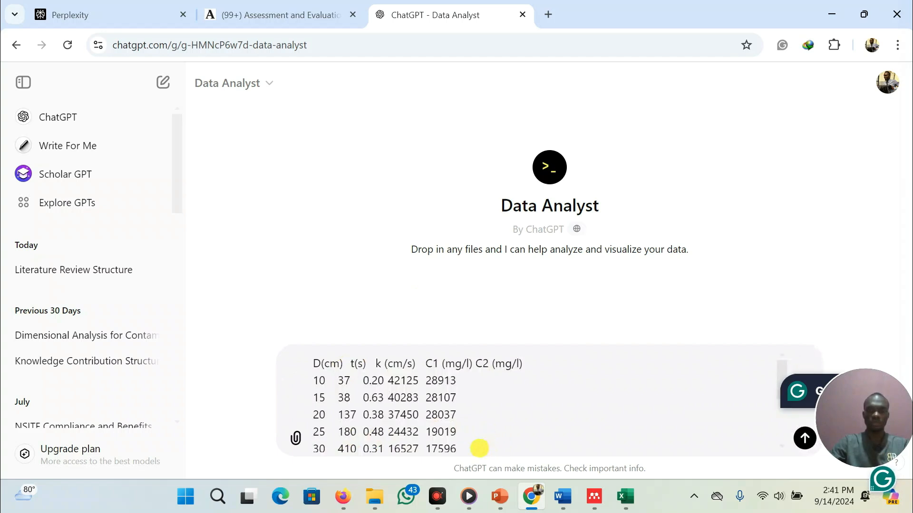
{"action": "key", "text": "Return"}
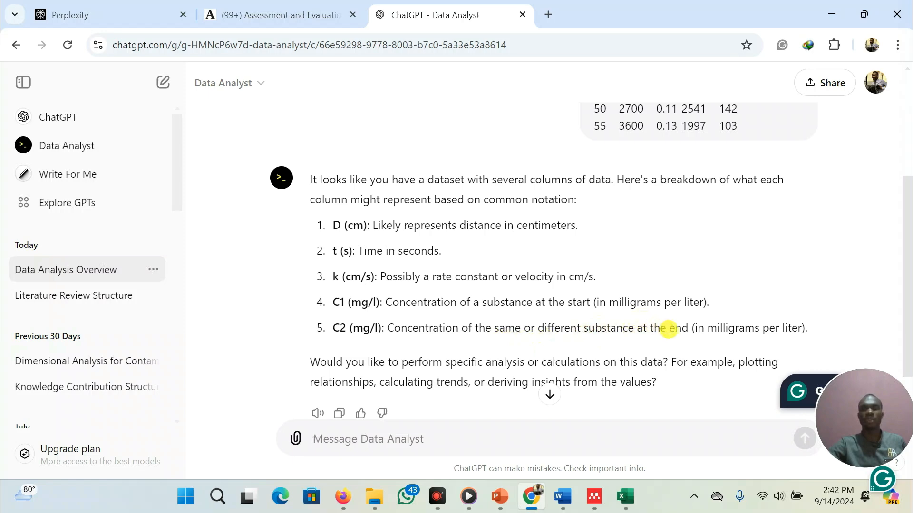
{"action": "scroll", "coordinate": [522, 331], "scroll_direction": "down", "scroll_amount": 1}
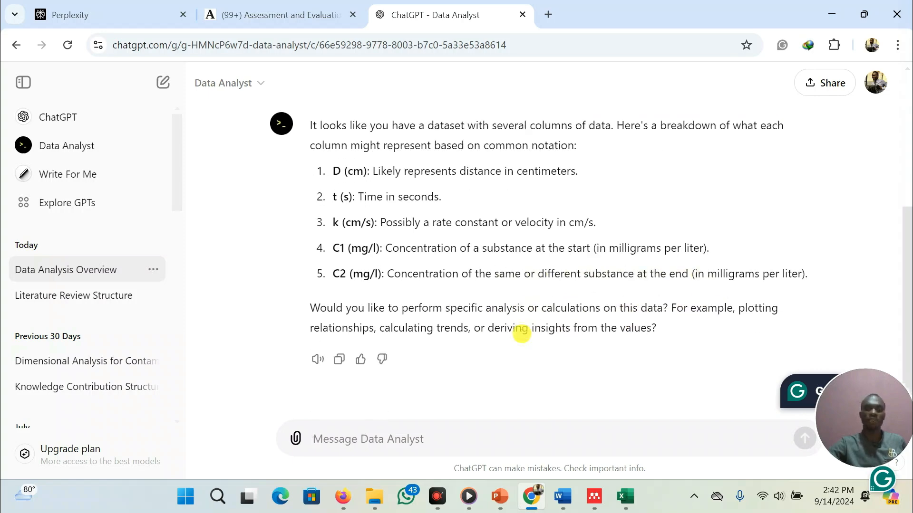
{"action": "scroll", "coordinate": [483, 235], "scroll_direction": "up", "scroll_amount": 1}
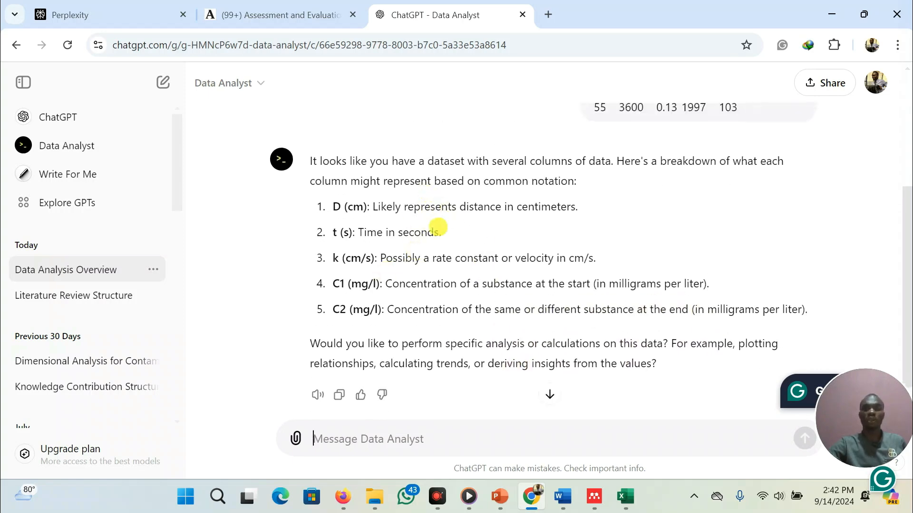
{"action": "scroll", "coordinate": [407, 330], "scroll_direction": "up", "scroll_amount": 4}
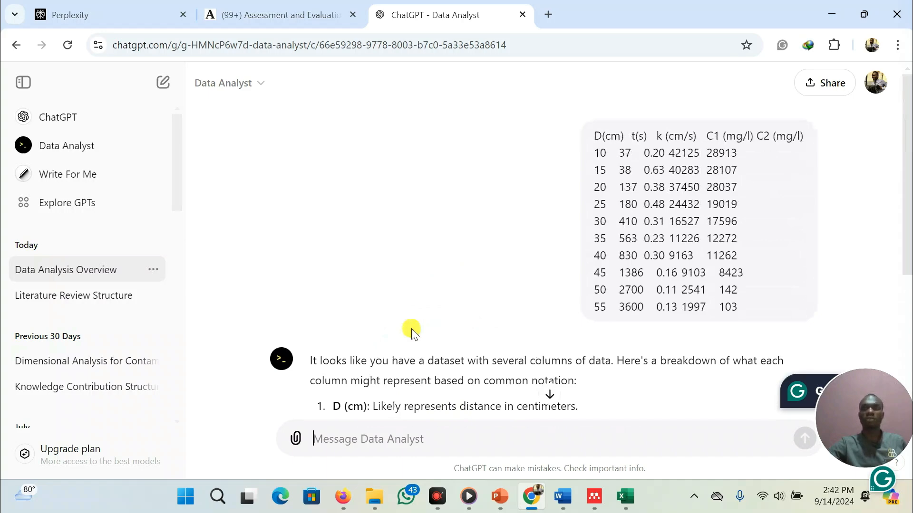
{"action": "scroll", "coordinate": [412, 329], "scroll_direction": "down", "scroll_amount": 5}
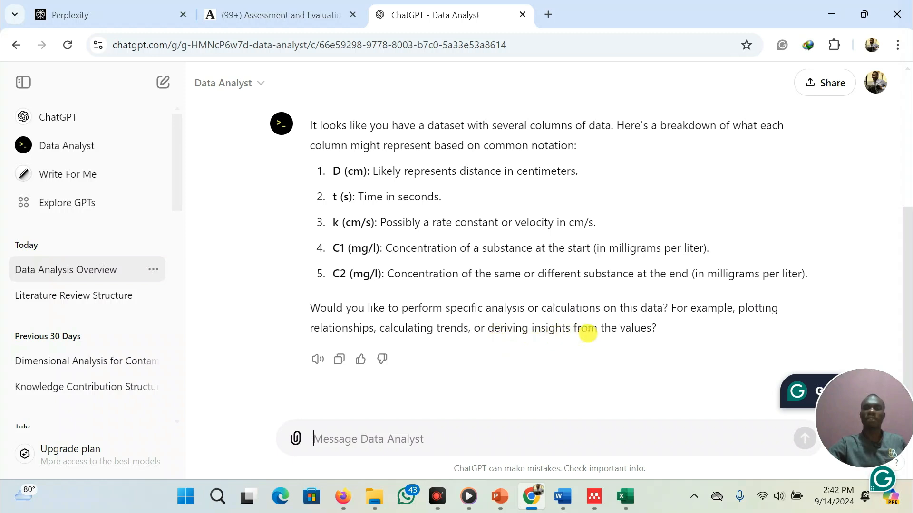
{"action": "scroll", "coordinate": [412, 228], "scroll_direction": "up", "scroll_amount": 1}
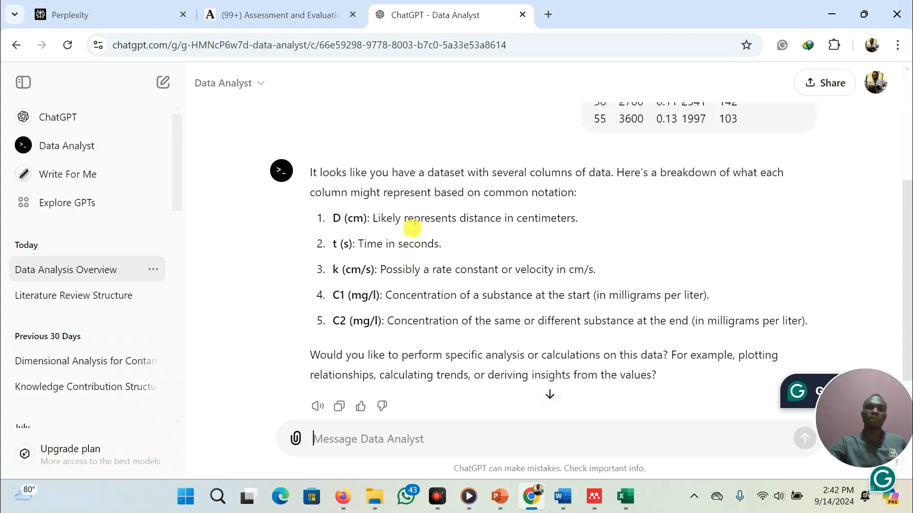
{"action": "scroll", "coordinate": [415, 226], "scroll_direction": "down", "scroll_amount": 1}
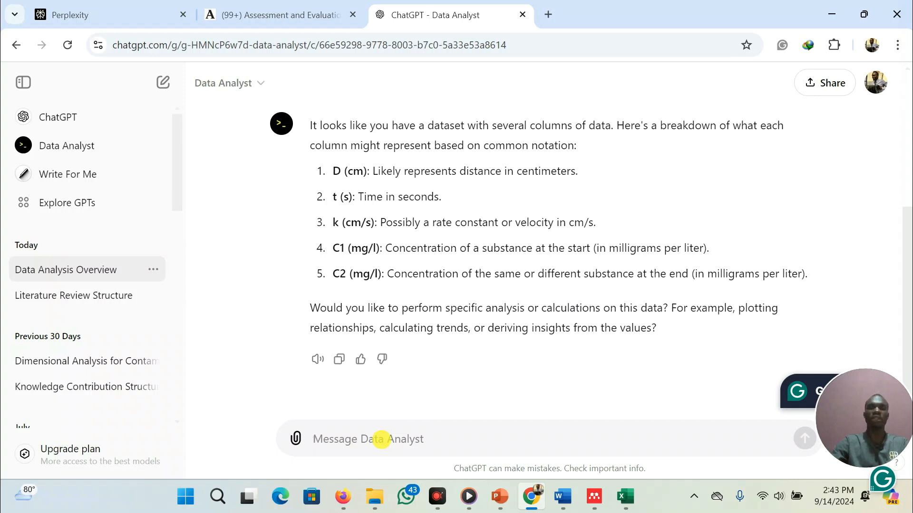
Ask Data Analyst: 'present the result indicating the highest and lowest values for each column'
{"action": "type", "text": "present"}
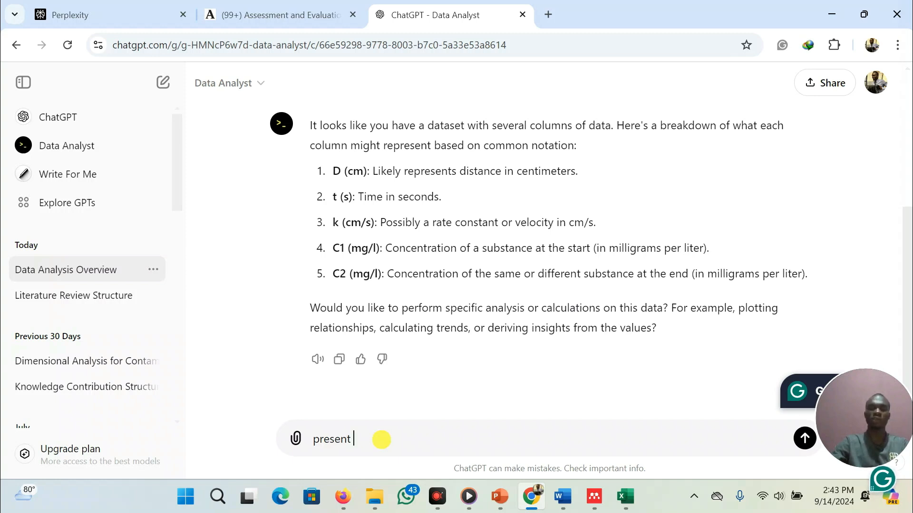
{"action": "type", "text": "the result in"}
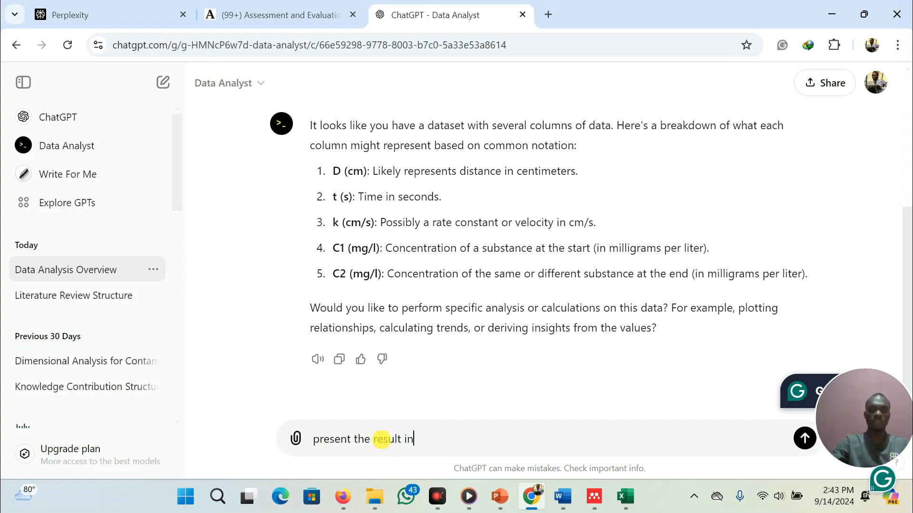
{"action": "type", "text": "dicating the highest and l"}
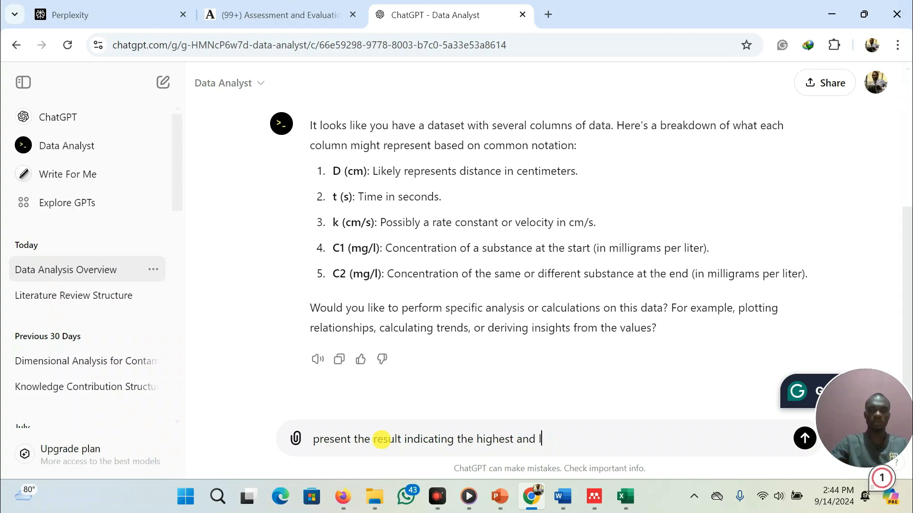
{"action": "type", "text": "owest values"}
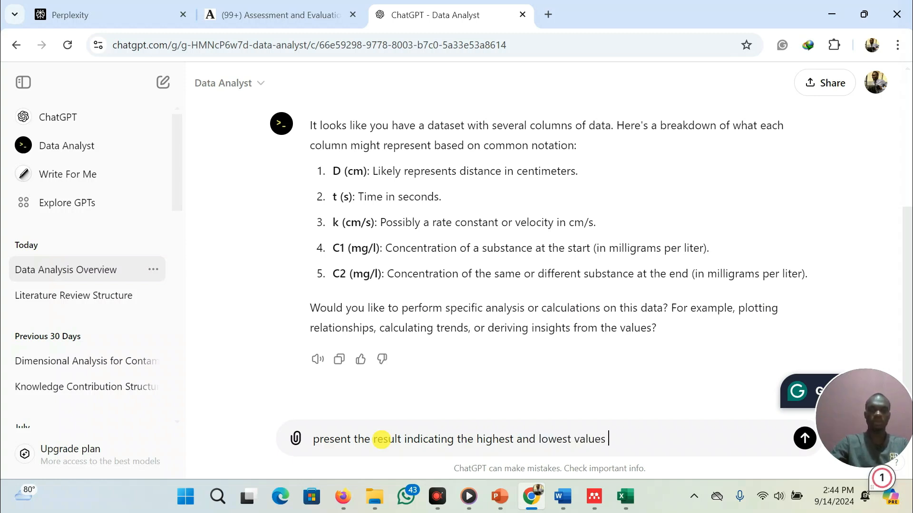
{"action": "type", "text": " for each"}
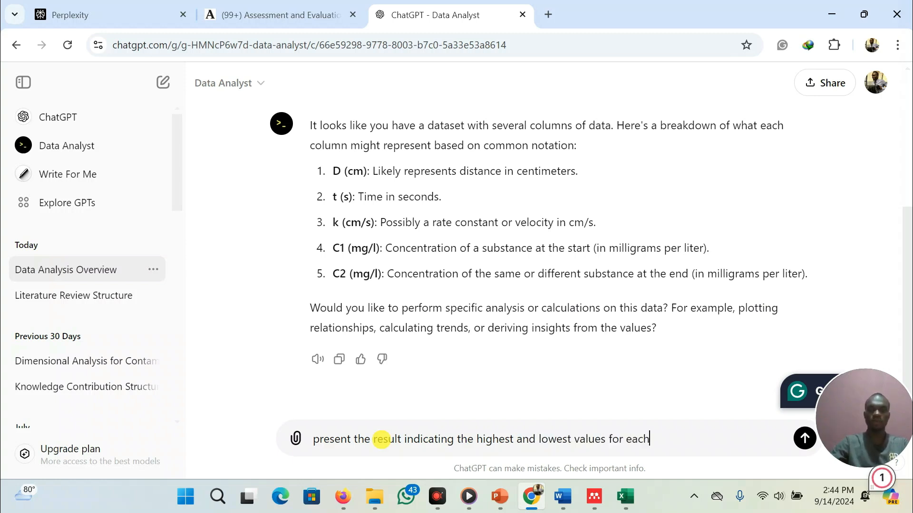
{"action": "type", "text": " column"}
{"action": "key", "text": "Return"}
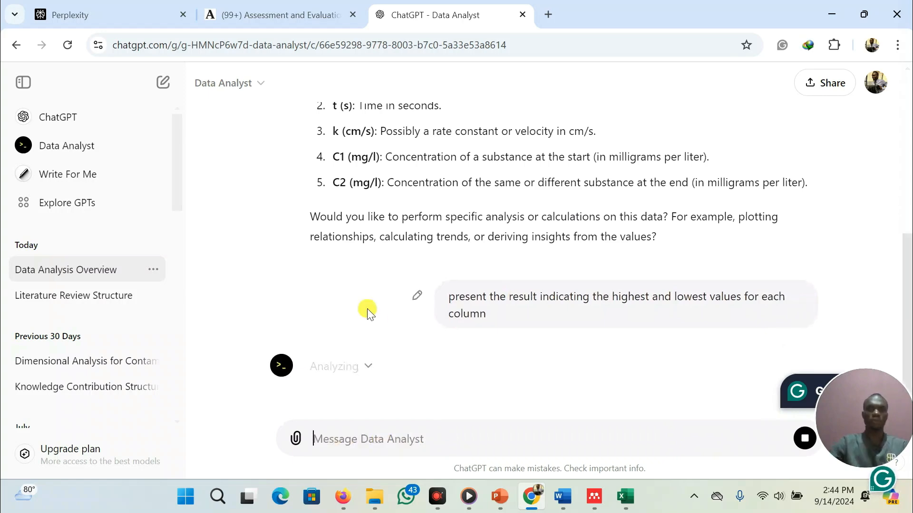
{"action": "scroll", "coordinate": [428, 352], "scroll_direction": "up", "scroll_amount": 4}
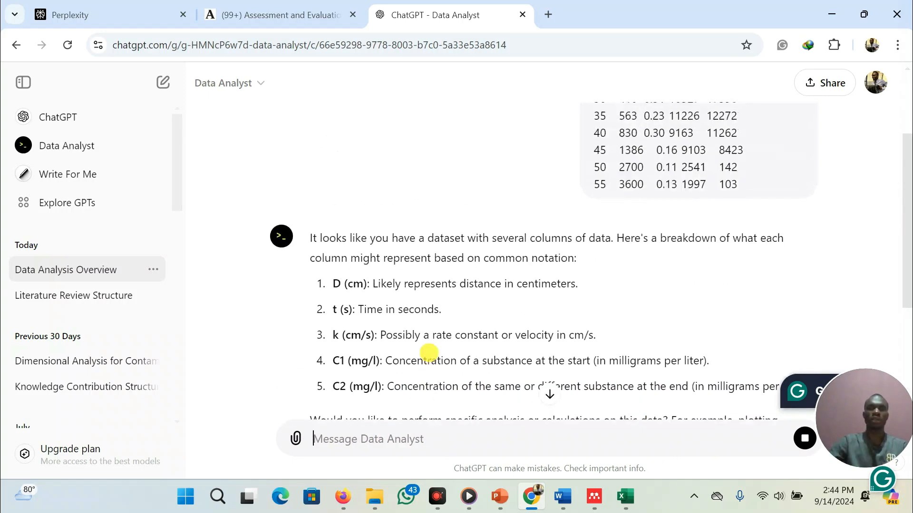
{"action": "scroll", "coordinate": [429, 353], "scroll_direction": "down", "scroll_amount": 4}
{"action": "scroll", "coordinate": [428, 353], "scroll_direction": "up", "scroll_amount": 3}
{"action": "scroll", "coordinate": [429, 352], "scroll_direction": "down", "scroll_amount": 3}
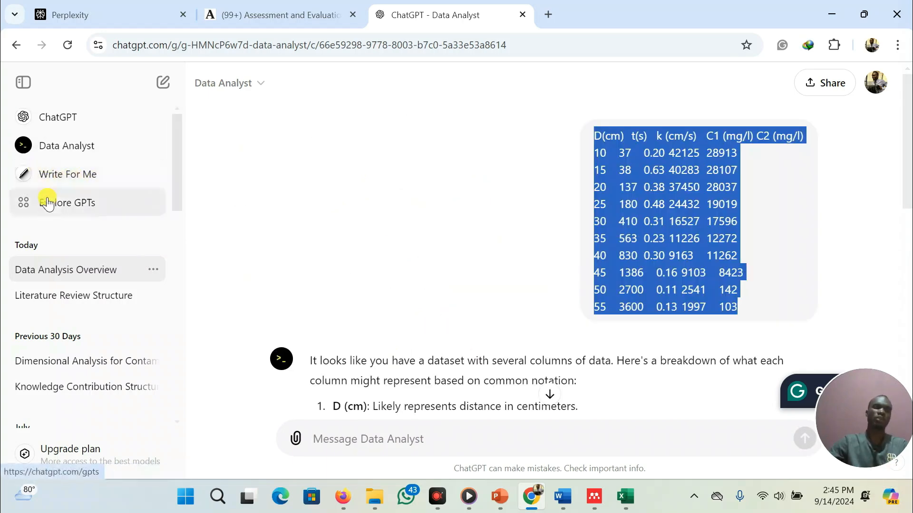
Open the Write For Me GPT from Explore GPTs, start a chat and send it the pasted data table
{"action": "left_click", "coordinate": [49, 203]}
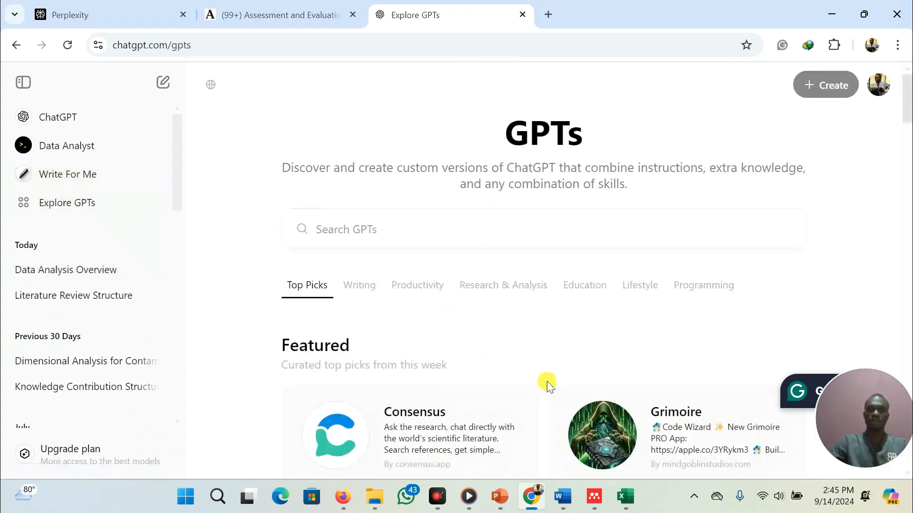
{"action": "scroll", "coordinate": [547, 385], "scroll_direction": "down", "scroll_amount": 9}
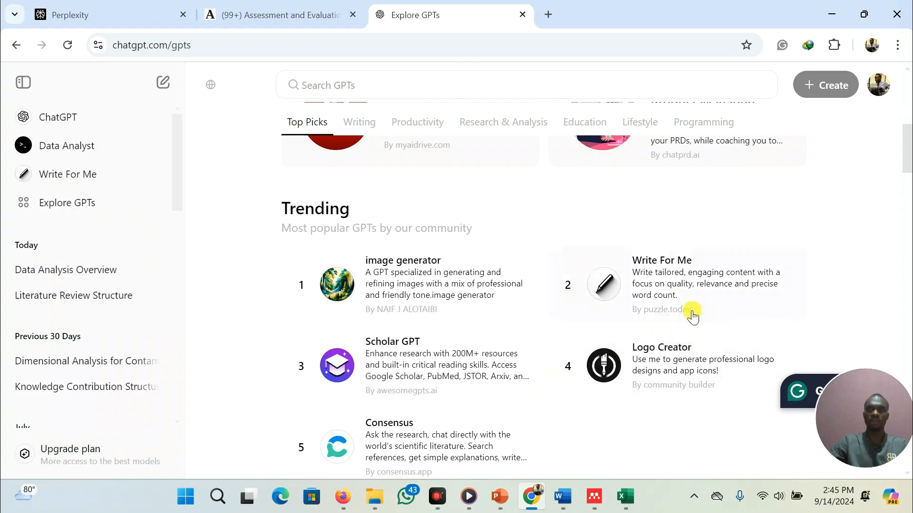
{"action": "left_click", "coordinate": [678, 270]}
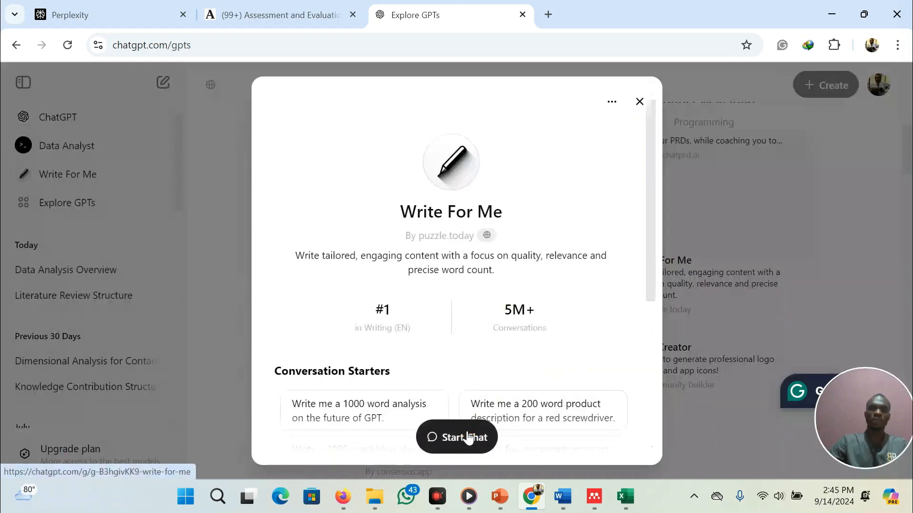
{"action": "left_click", "coordinate": [468, 437]}
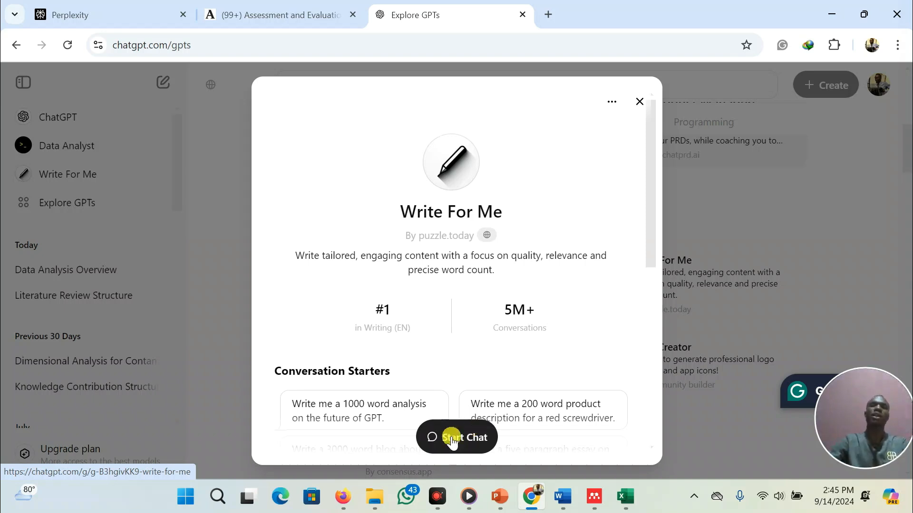
{"action": "left_click", "coordinate": [451, 436]}
{"action": "left_click", "coordinate": [411, 438]}
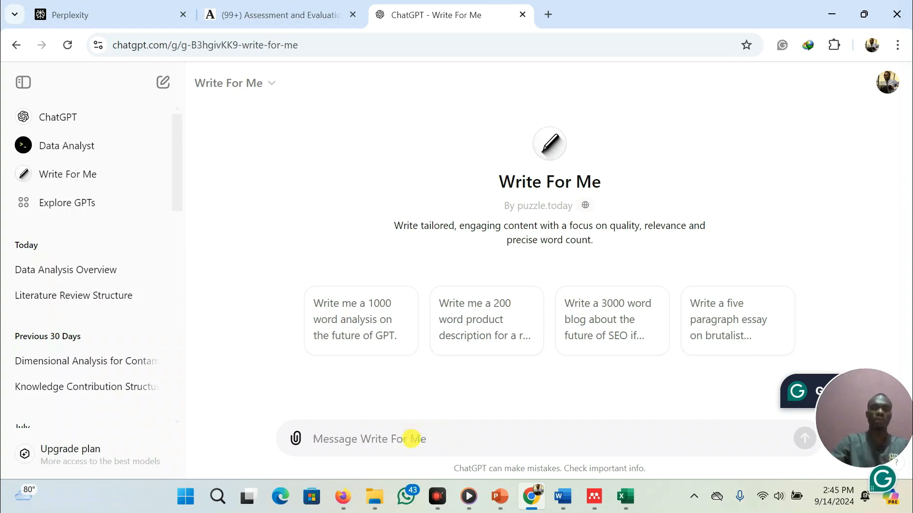
{"action": "key", "text": "ctrl+v"}
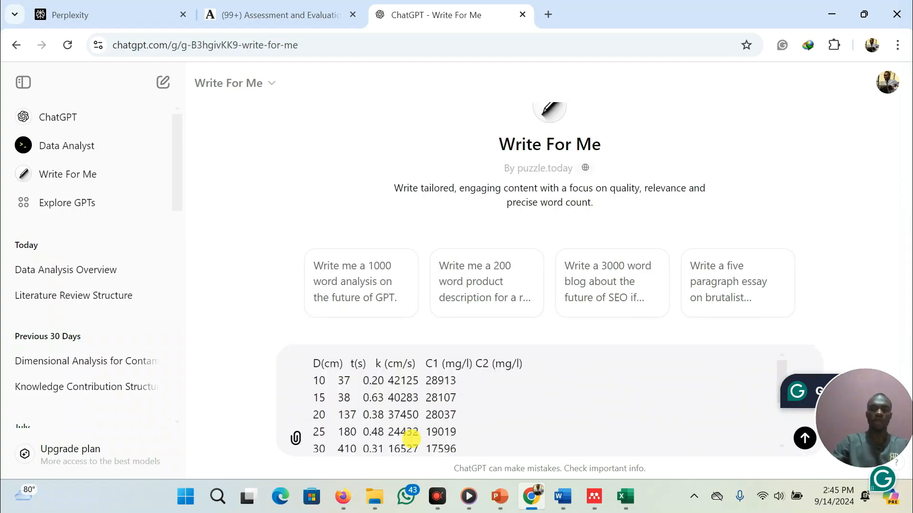
{"action": "key", "text": "Return"}
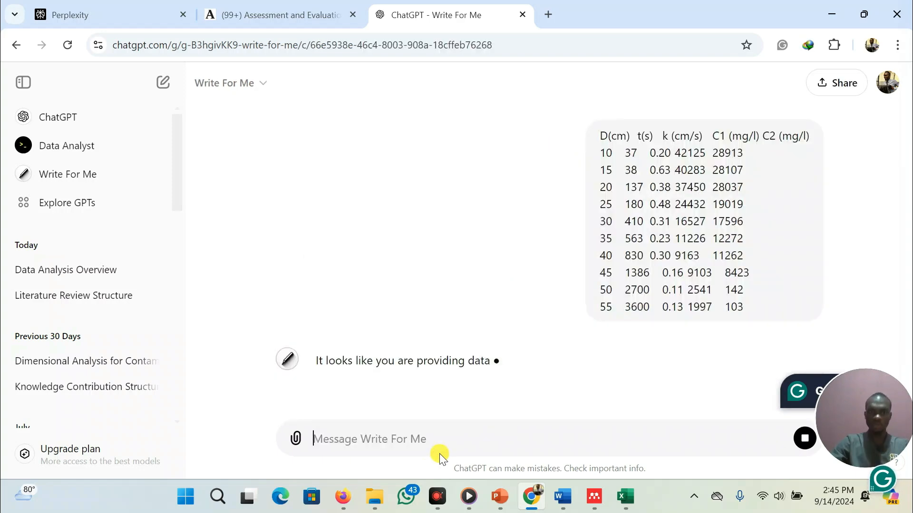
Ask Write For Me: 'present the results in this data, showing the highest and lowest values for each variable measured'
{"action": "left_click", "coordinate": [430, 446]}
{"action": "type", "text": "p"}
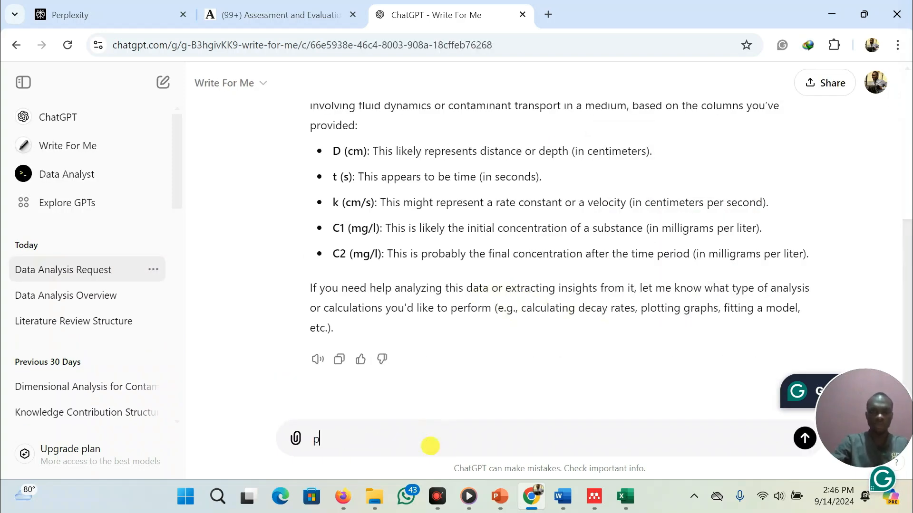
{"action": "type", "text": "rive"}
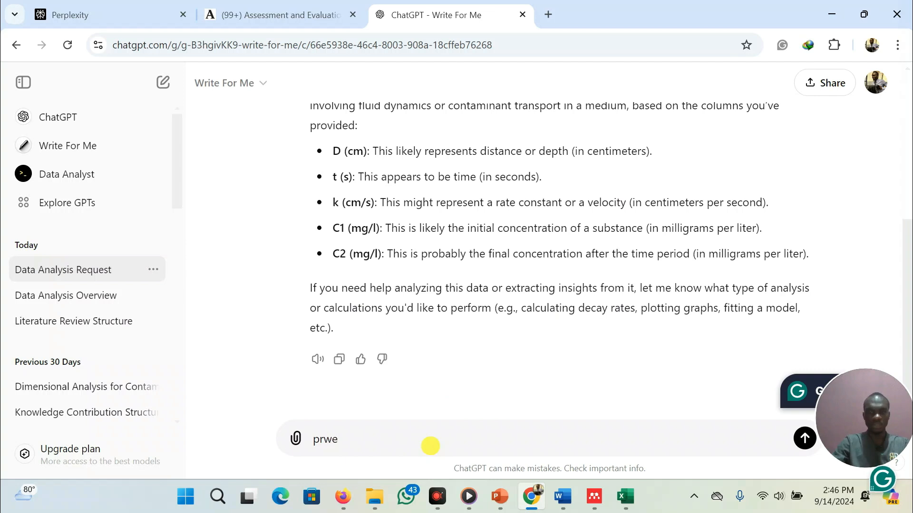
{"action": "key", "text": "BackSpace"}
{"action": "key", "text": "BackSpace"}
{"action": "key", "text": "BackSpace"}
{"action": "type", "text": "esent the results in this data,"}
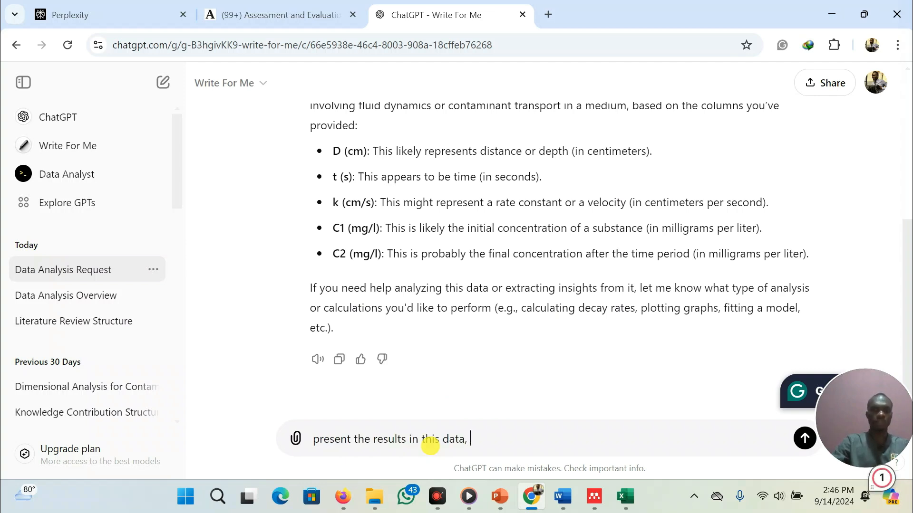
{"action": "type", "text": " showing th"}
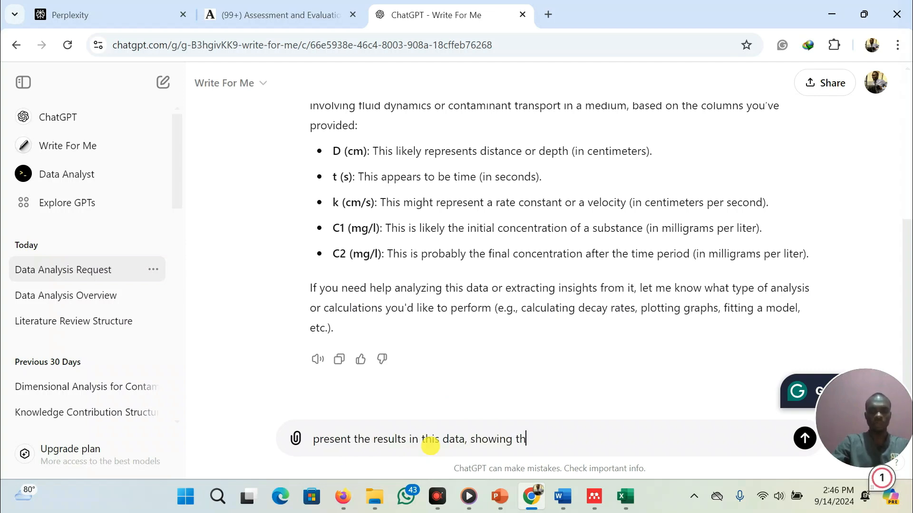
{"action": "type", "text": "e highest and "}
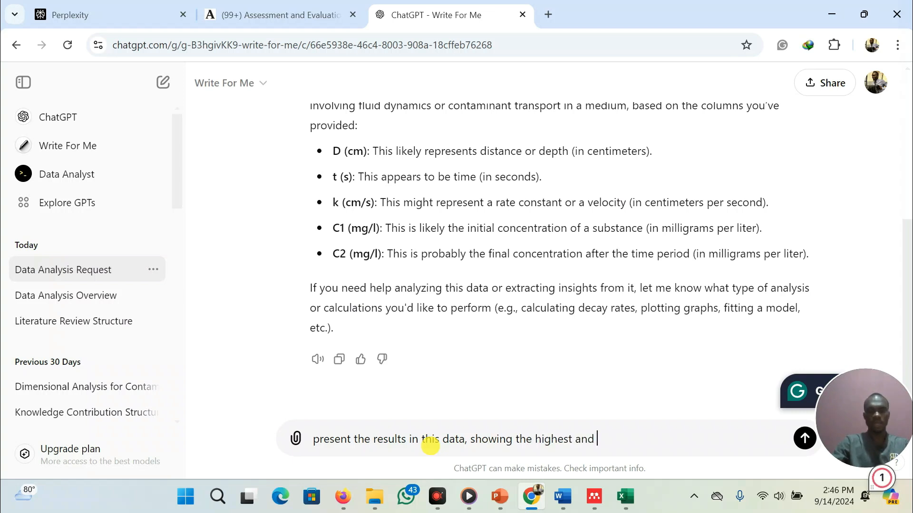
{"action": "type", "text": "lowest "}
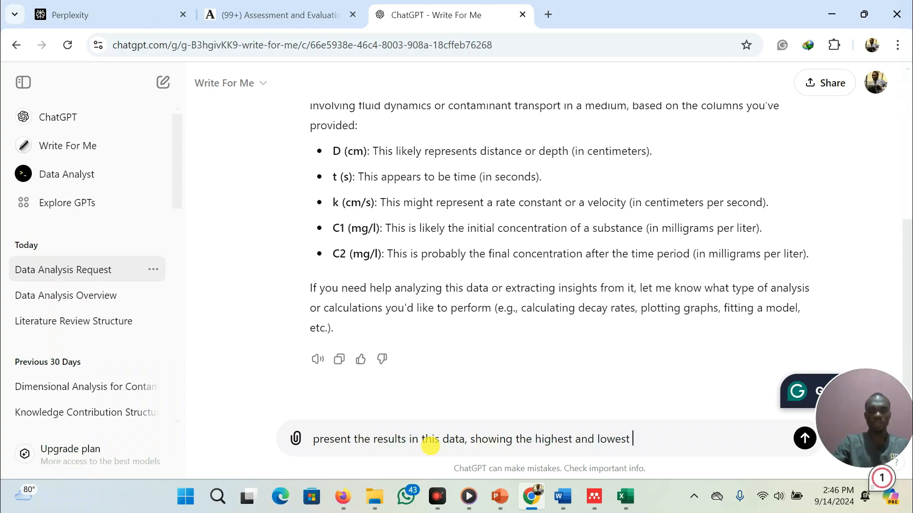
{"action": "type", "text": "values for each"}
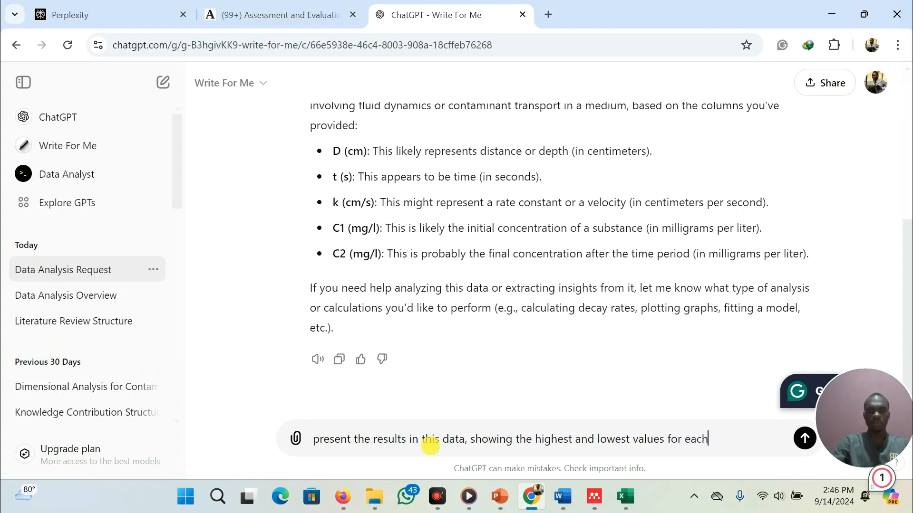
{"action": "type", "text": " variab"}
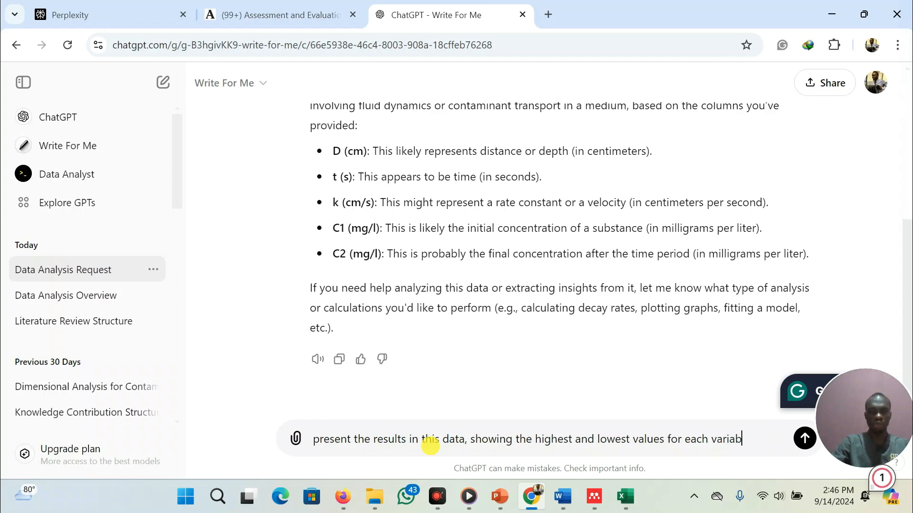
{"action": "type", "text": "le measured"}
{"action": "key", "text": "Return"}
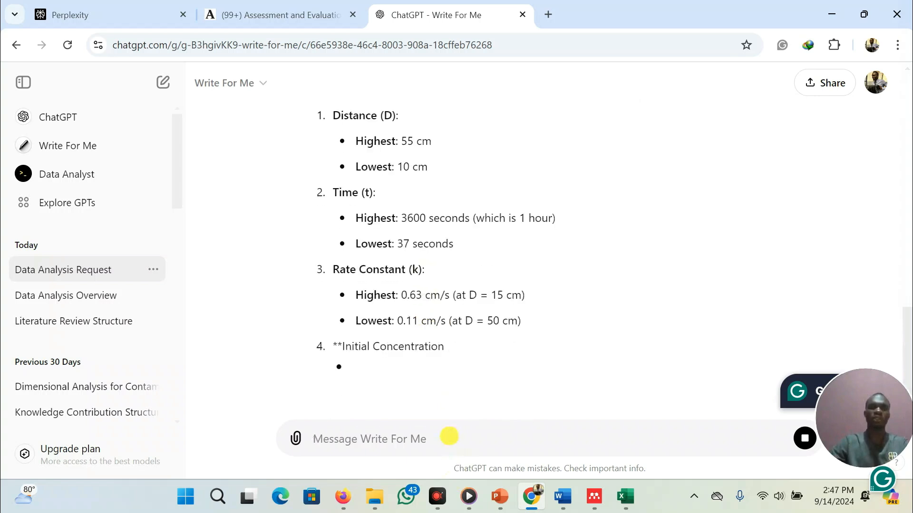
Ask Write For Me to 'write it as report'
{"action": "type", "text": "write"}
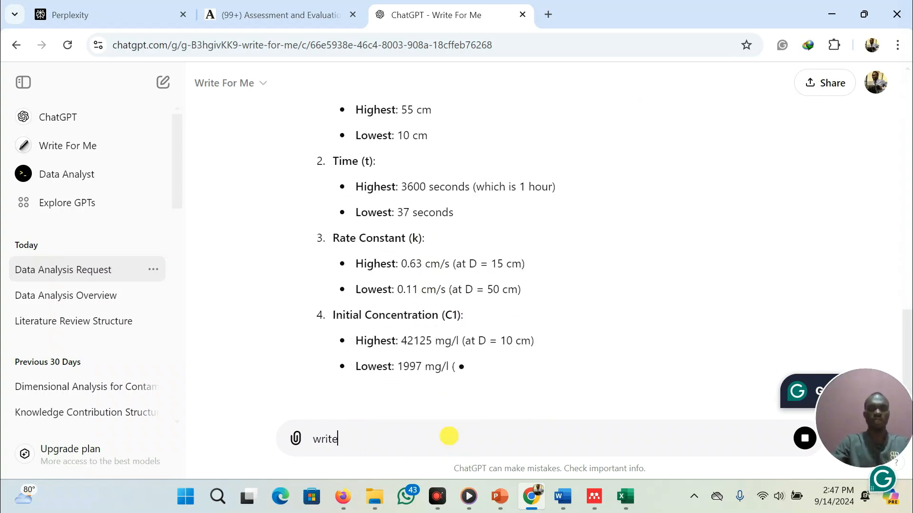
{"action": "type", "text": " it as"}
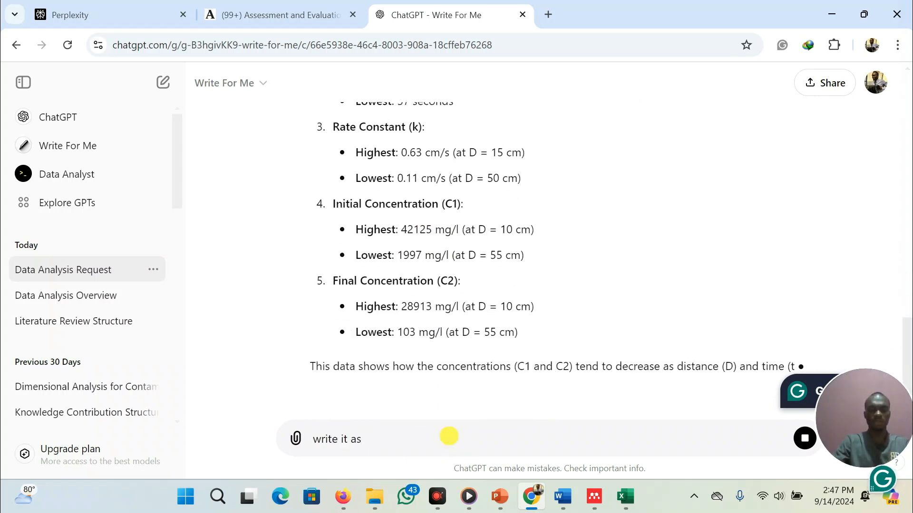
{"action": "type", "text": "report"}
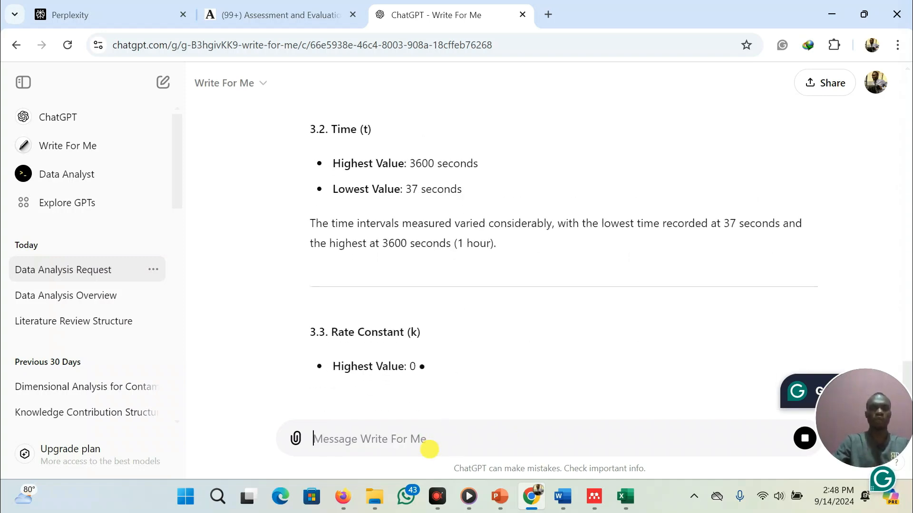
Ask Write For Me to 'write freely without subheading and in 10 lines'
{"action": "type", "text": "wri"}
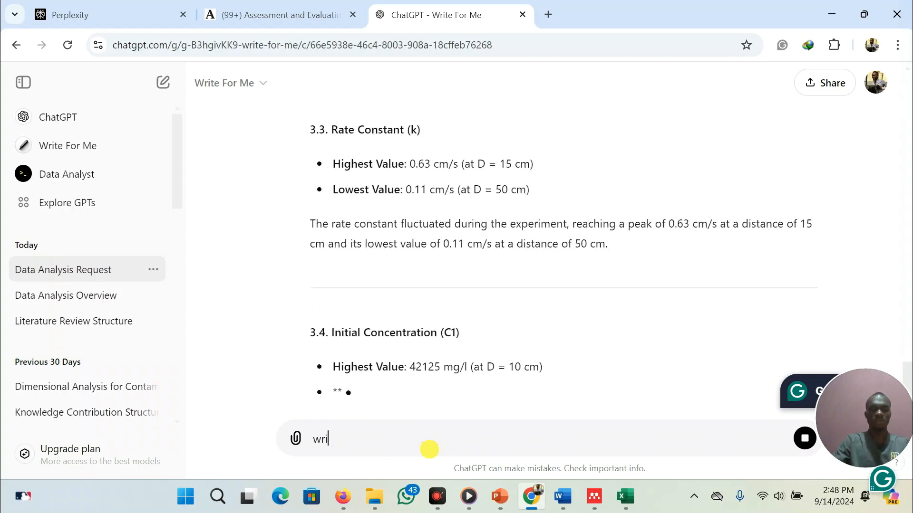
{"action": "type", "text": "te freely withou"}
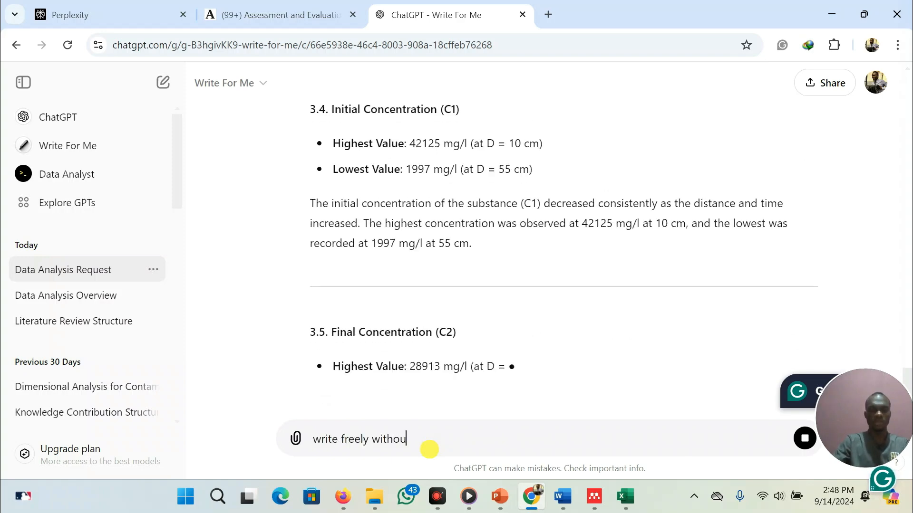
{"action": "type", "text": "t subheading and "}
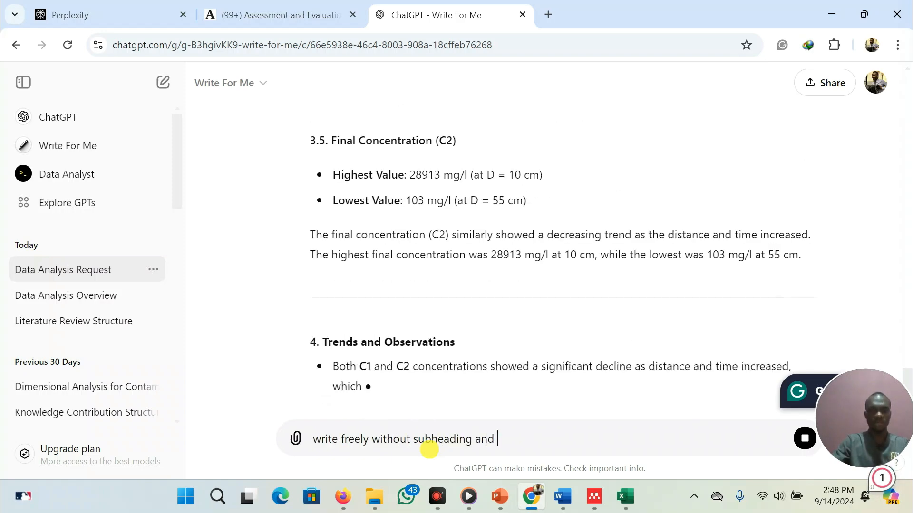
{"action": "type", "text": "in 10"}
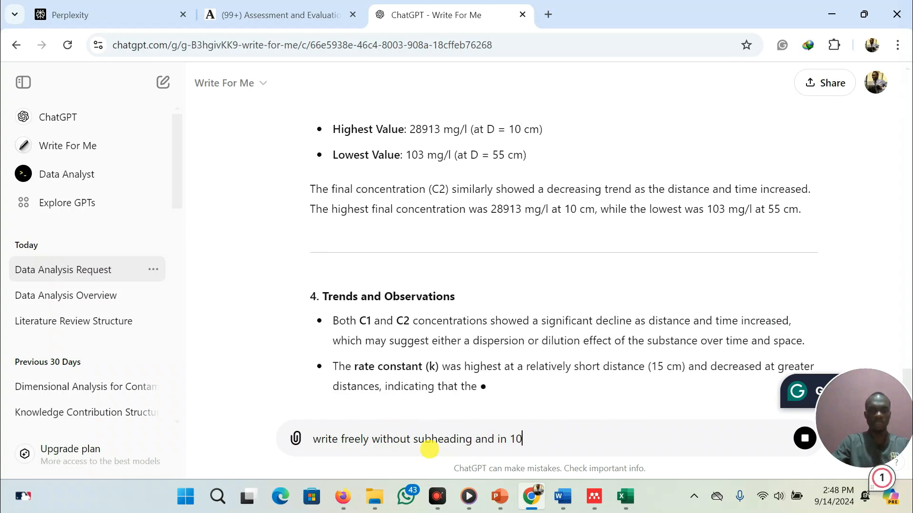
{"action": "type", "text": " li"}
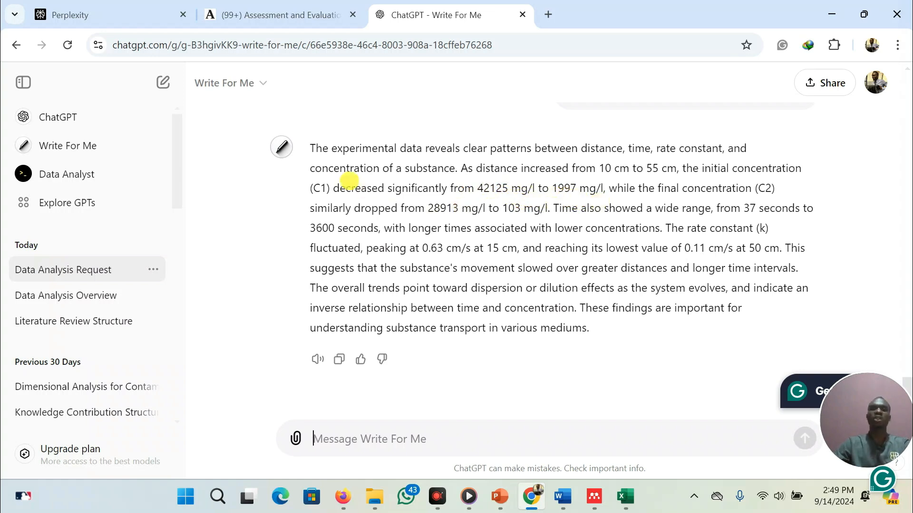
Select the generated summary paragraph in Write For Me's latest reply
{"action": "left_click_drag", "start_coordinate": [309, 147], "coordinate": [608, 350]}
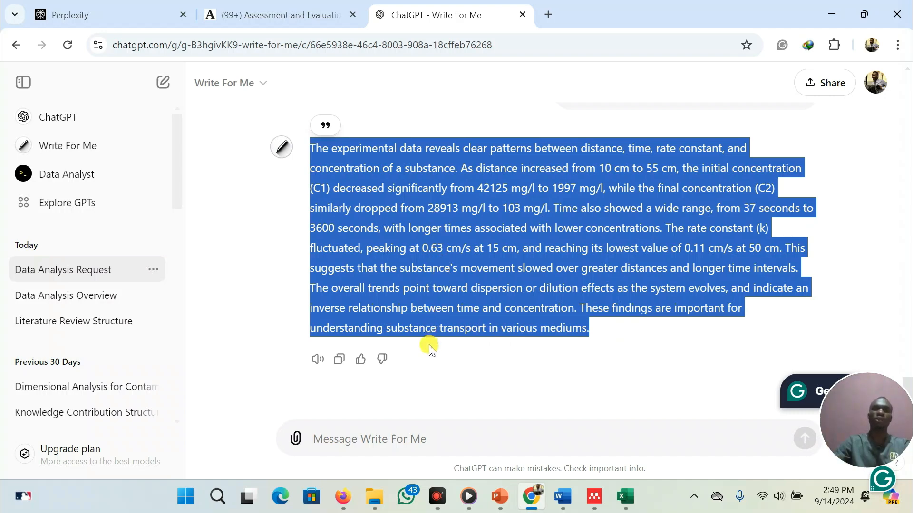
{"action": "left_click", "coordinate": [326, 144]}
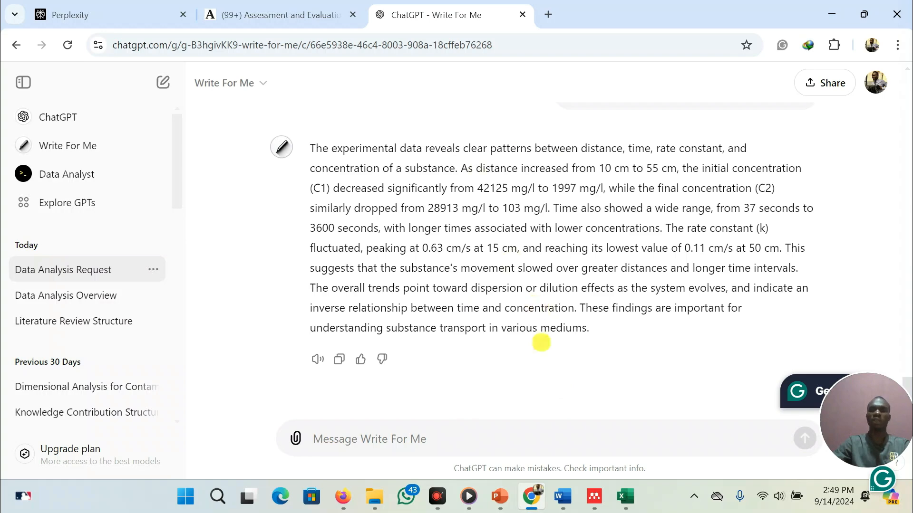
{"action": "mouse_move", "coordinate": [565, 498]}
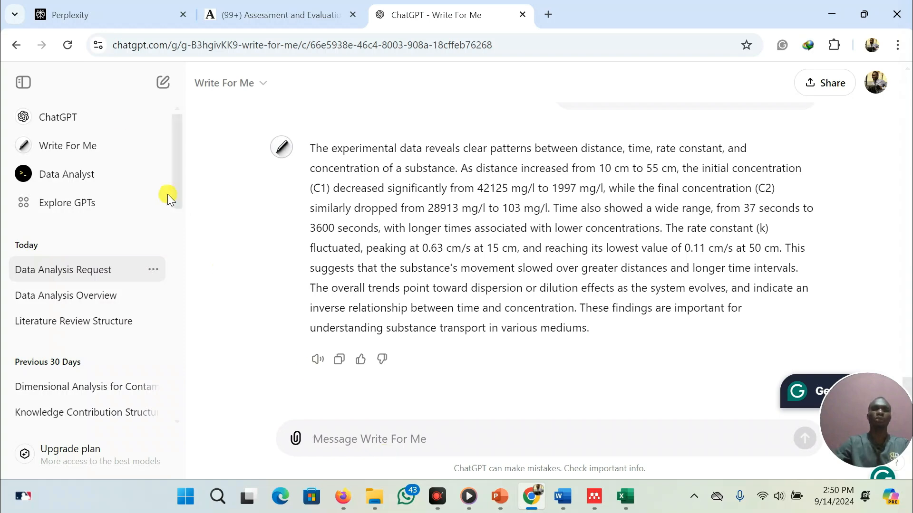
Switch to the Word report and scroll through the problem statement up to the Chapter two page
{"action": "left_click", "coordinate": [110, 14]}
{"action": "key", "text": "alt+Tab"}
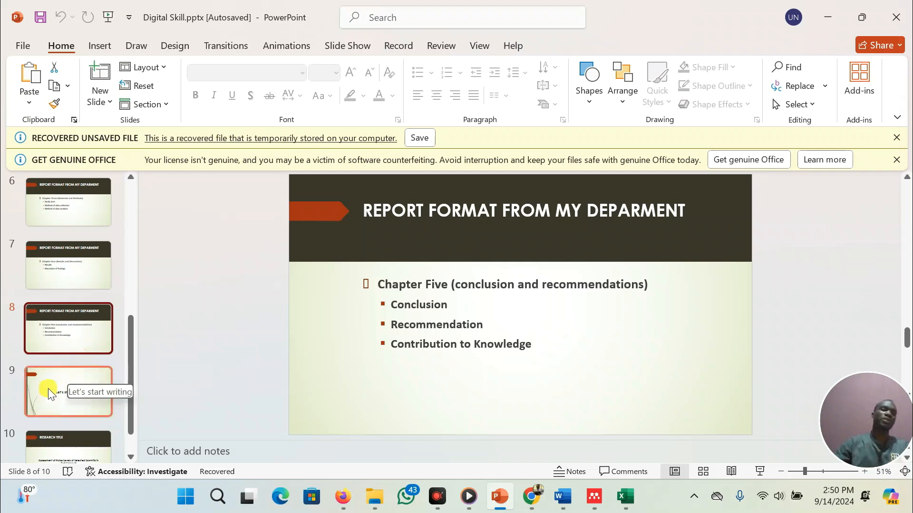
{"action": "scroll", "coordinate": [44, 387], "scroll_direction": "down", "scroll_amount": 1}
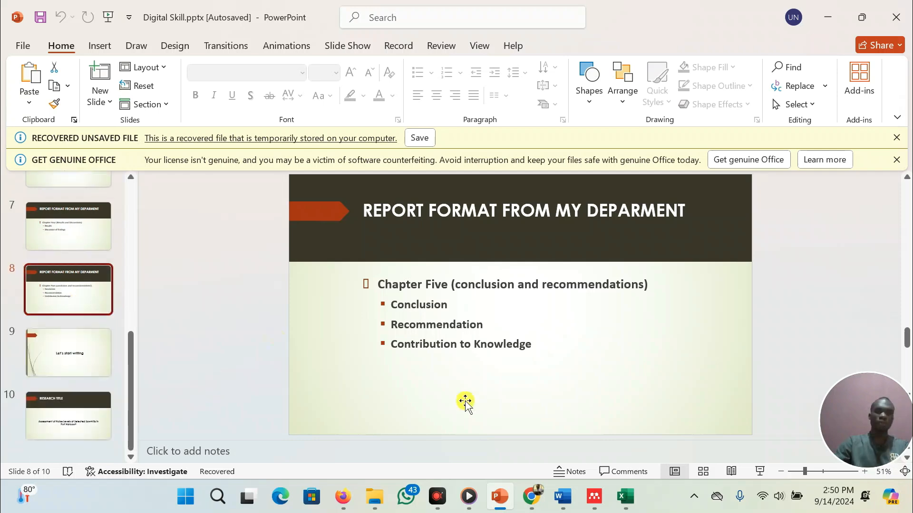
{"action": "left_click", "coordinate": [562, 498]}
{"action": "scroll", "coordinate": [331, 309], "scroll_direction": "up", "scroll_amount": 8}
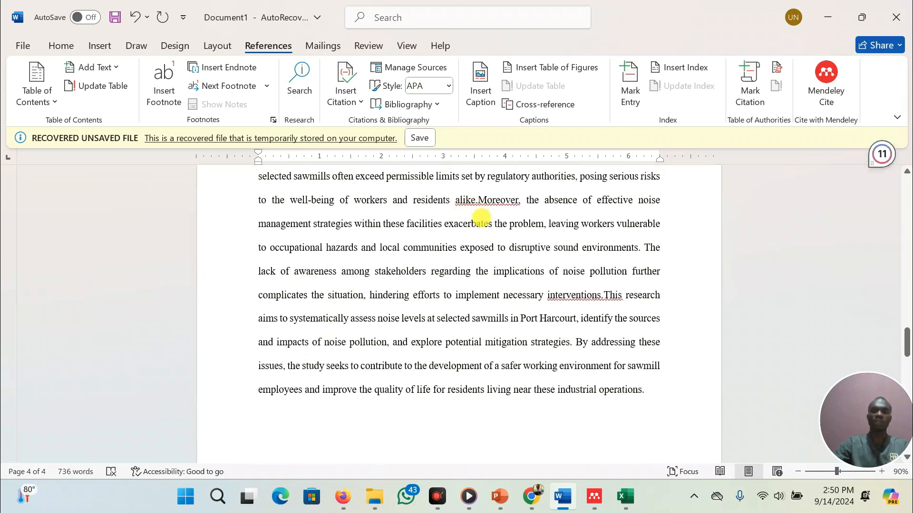
{"action": "left_click", "coordinate": [480, 200]}
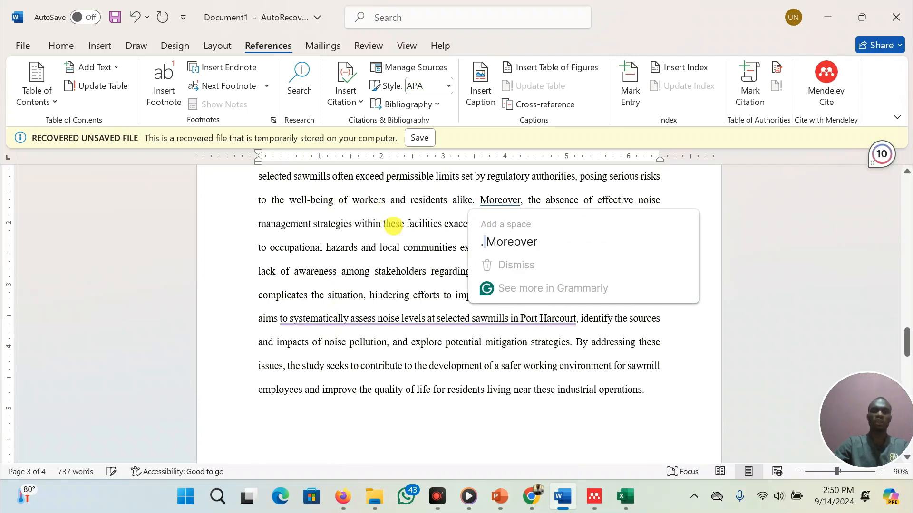
{"action": "scroll", "coordinate": [413, 241], "scroll_direction": "up", "scroll_amount": 2}
{"action": "scroll", "coordinate": [413, 237], "scroll_direction": "up", "scroll_amount": 10}
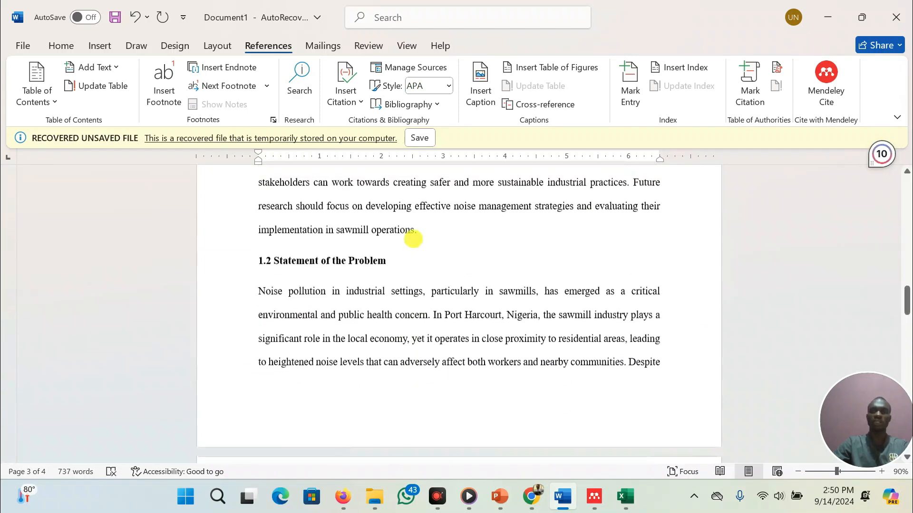
{"action": "scroll", "coordinate": [413, 238], "scroll_direction": "up", "scroll_amount": 1}
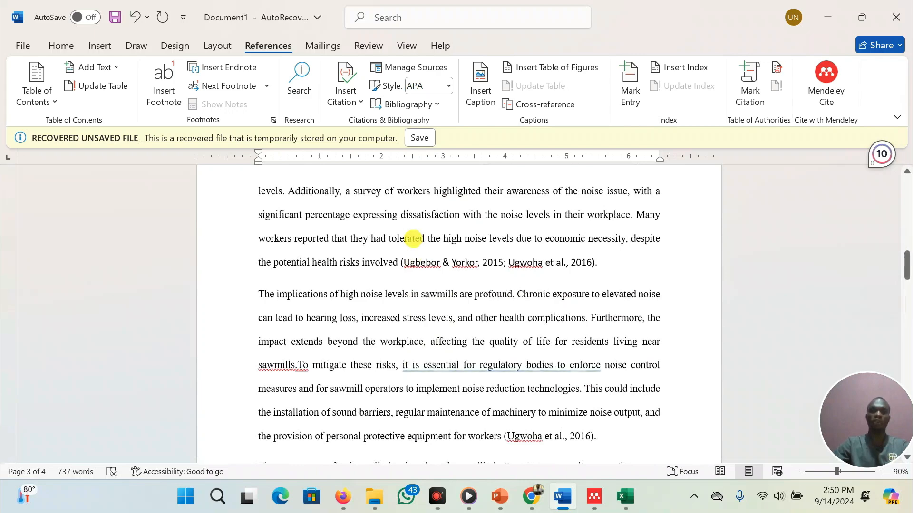
{"action": "scroll", "coordinate": [413, 238], "scroll_direction": "down", "scroll_amount": 4}
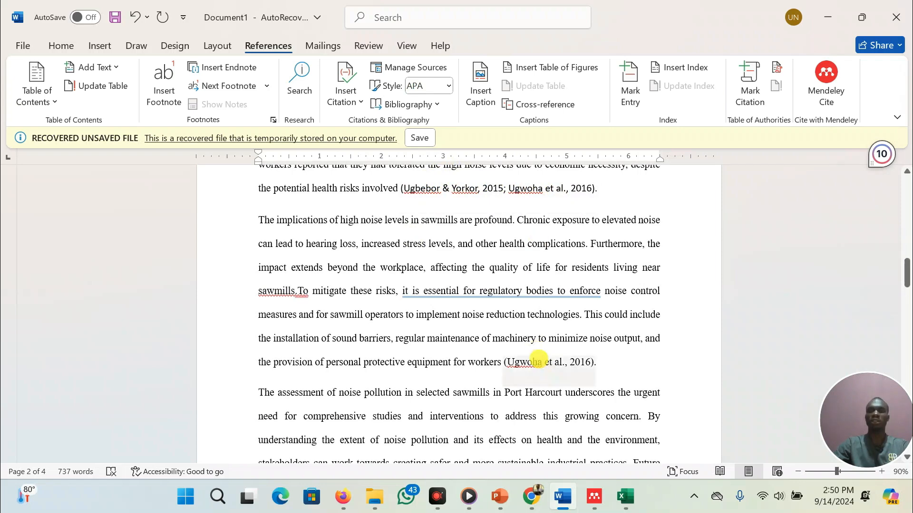
{"action": "scroll", "coordinate": [539, 366], "scroll_direction": "down", "scroll_amount": 20}
{"action": "scroll", "coordinate": [539, 367], "scroll_direction": "up", "scroll_amount": 3}
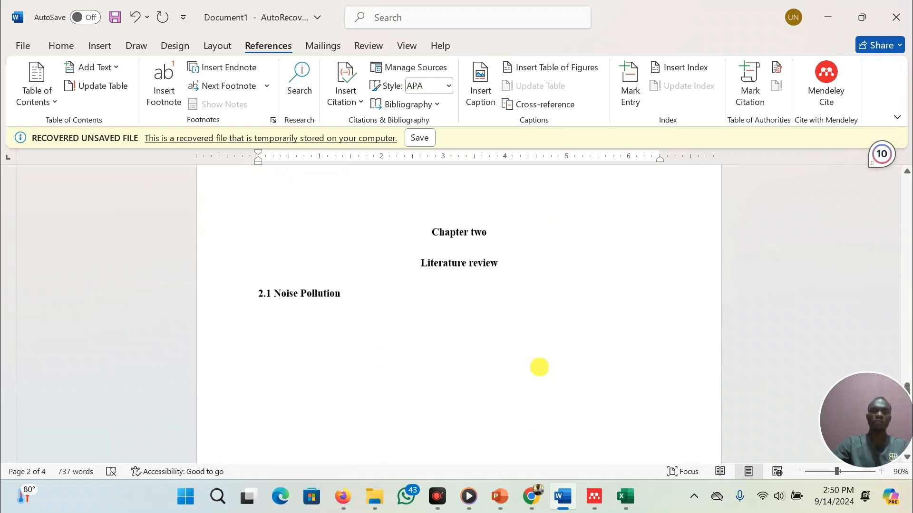
Add a centred uppercase REFERENCES heading below the 2.1 Noise Pollution section
{"action": "left_click", "coordinate": [454, 324]}
{"action": "key", "text": "Return"}
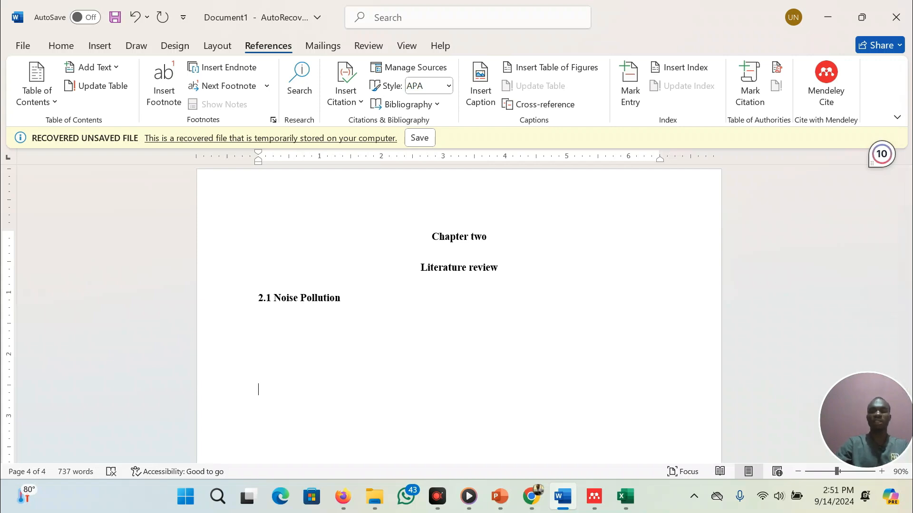
{"action": "type", "text": "Referenc"}
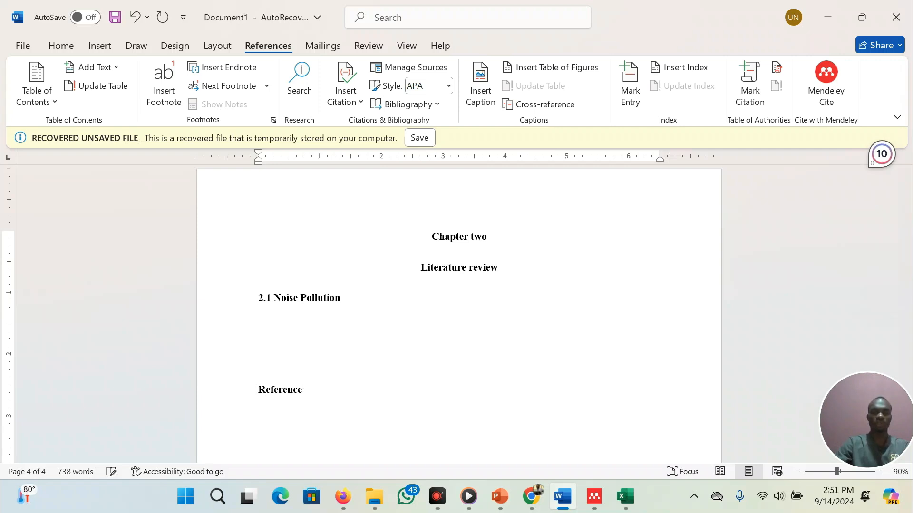
{"action": "type", "text": "e"}
{"action": "key", "text": "BackSpace"}
{"action": "type", "text": "s"}
{"action": "key", "text": "shift+F3"}
{"action": "key", "text": "ctrl+e"}
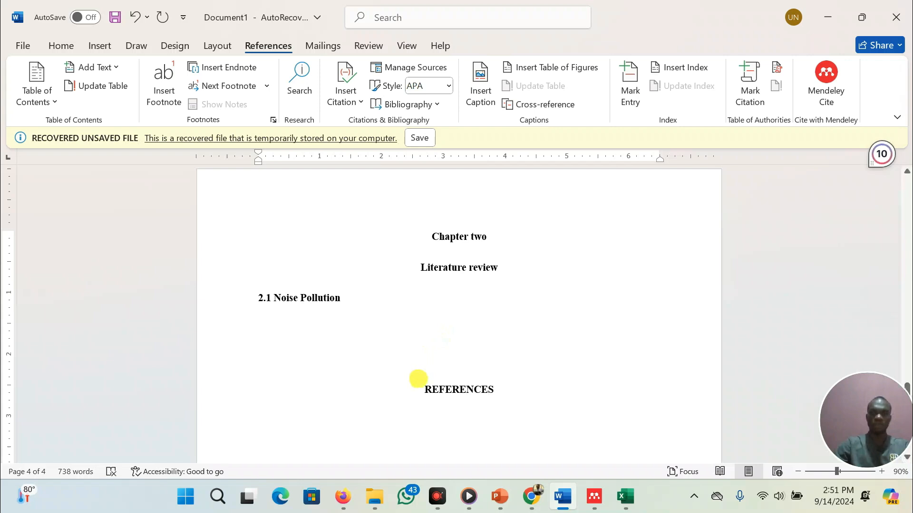
Insert blank lines before the REFERENCES heading to move it onto a new page
{"action": "left_click", "coordinate": [418, 379]}
{"action": "key", "text": "Return"}
{"action": "key", "text": "Return"}
{"action": "key", "text": "Return"}
{"action": "key", "text": "Return"}
{"action": "key", "text": "Return"}
{"action": "key", "text": "Return"}
{"action": "key", "text": "Return"}
{"action": "key", "text": "Return"}
{"action": "key", "text": "Return"}
{"action": "key", "text": "Return"}
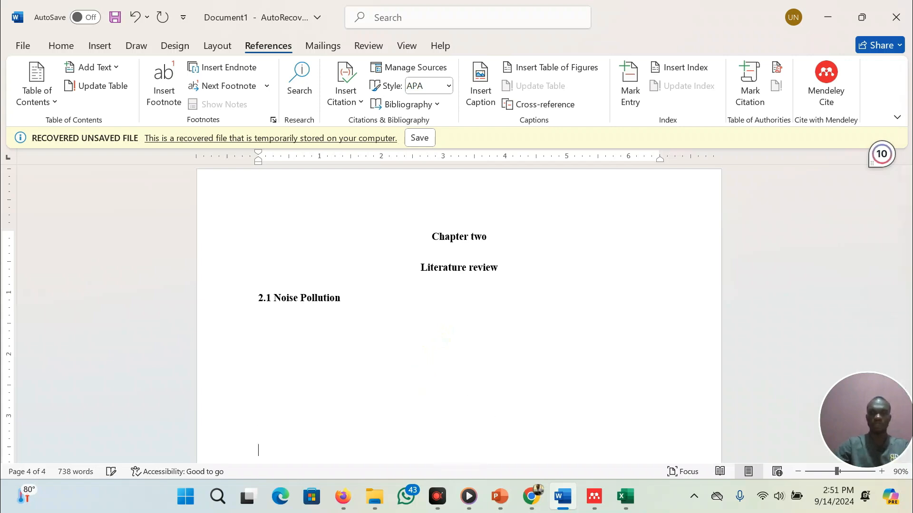
{"action": "key", "text": "Return"}
{"action": "key", "text": "Return"}
{"action": "key", "text": "Return"}
{"action": "key", "text": "Return"}
{"action": "key", "text": "Return"}
{"action": "key", "text": "Return"}
{"action": "key", "text": "Return"}
{"action": "key", "text": "Return"}
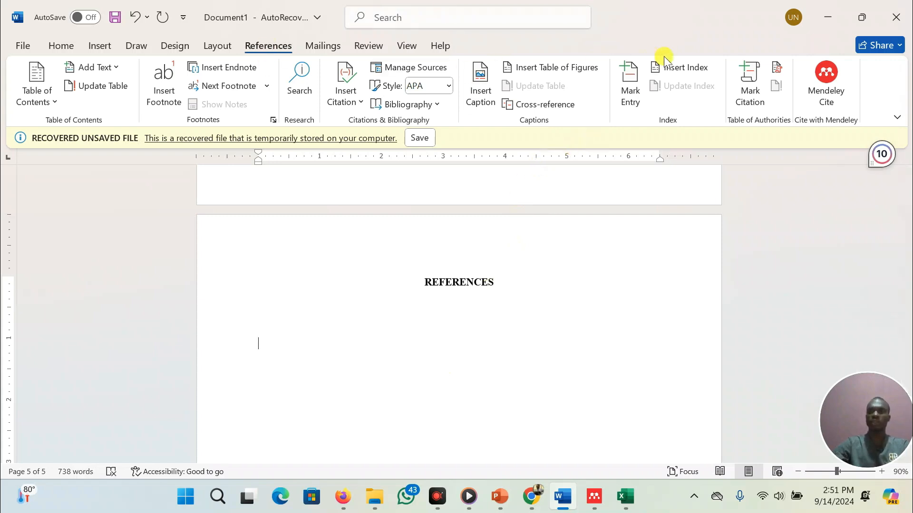
Insert the Mendeley bibliography at the cursor below the REFERENCES heading
{"action": "left_click", "coordinate": [846, 88]}
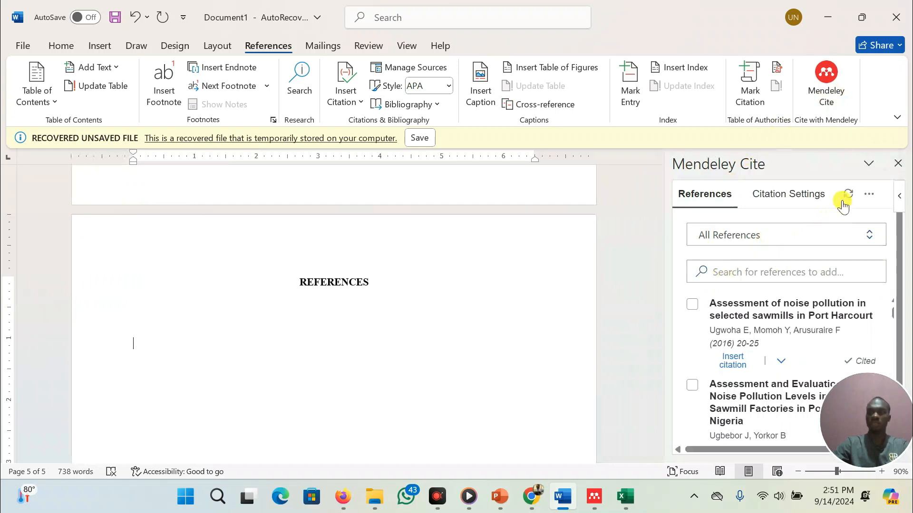
{"action": "left_click", "coordinate": [868, 194]}
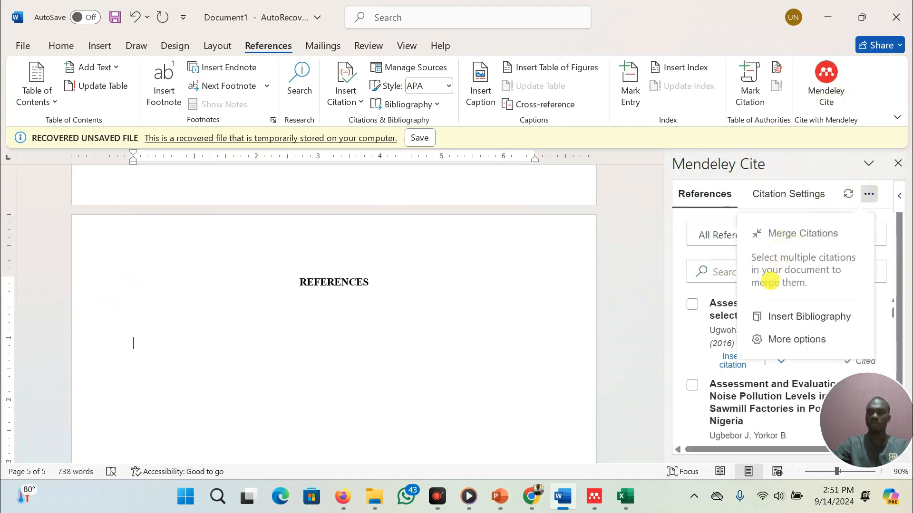
{"action": "left_click", "coordinate": [782, 317]}
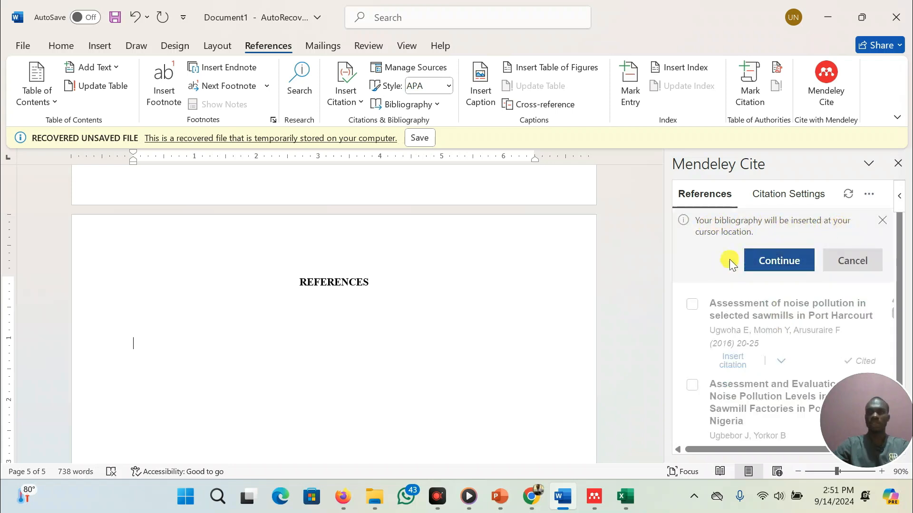
{"action": "left_click", "coordinate": [778, 264]}
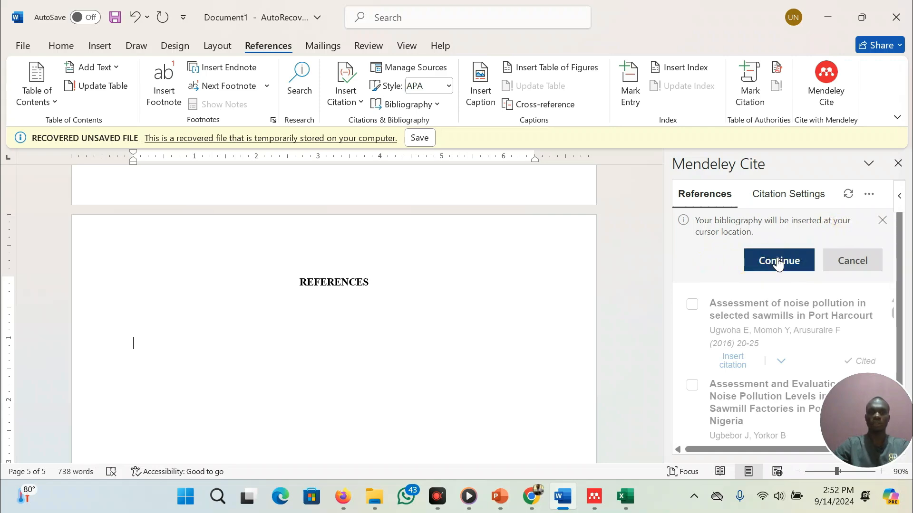
Format the inserted bibliography in Times New Roman at 12 pt
{"action": "scroll", "coordinate": [309, 199], "scroll_direction": "up", "scroll_amount": 3}
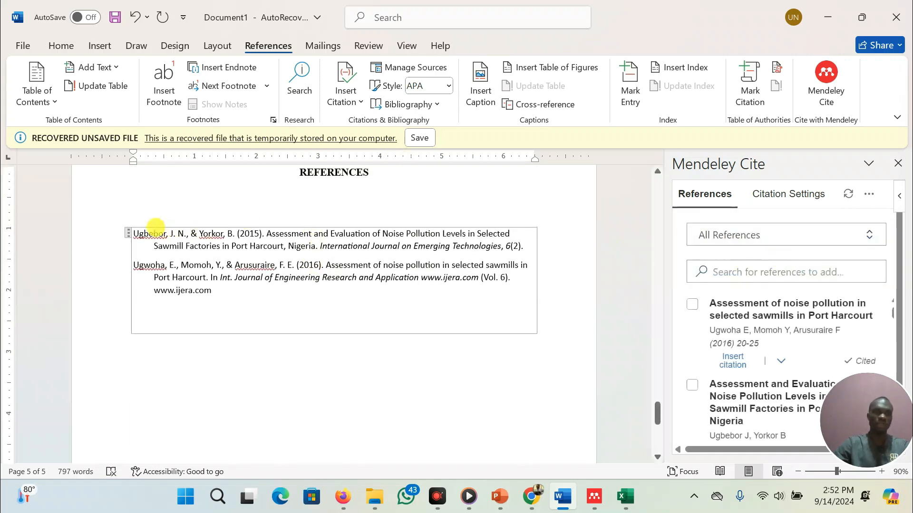
{"action": "left_click", "coordinate": [127, 230]}
{"action": "left_click", "coordinate": [60, 45]}
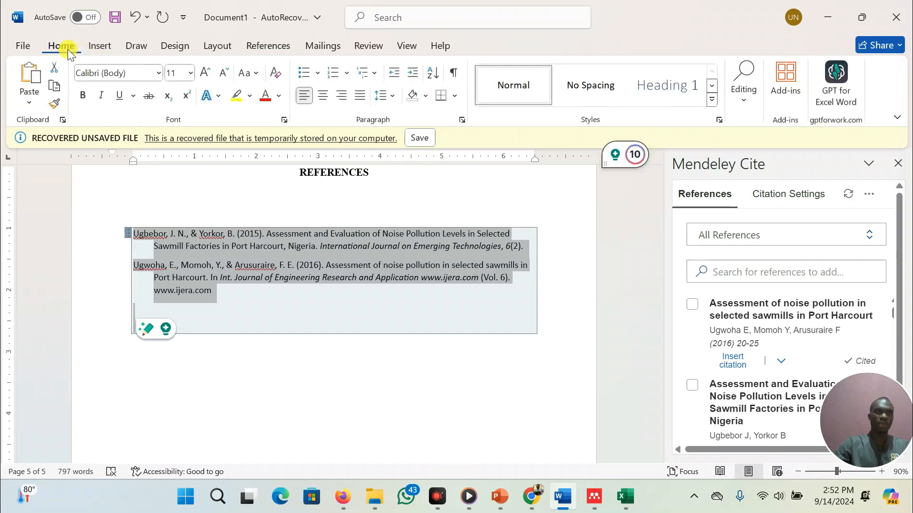
{"action": "left_click", "coordinate": [158, 73]}
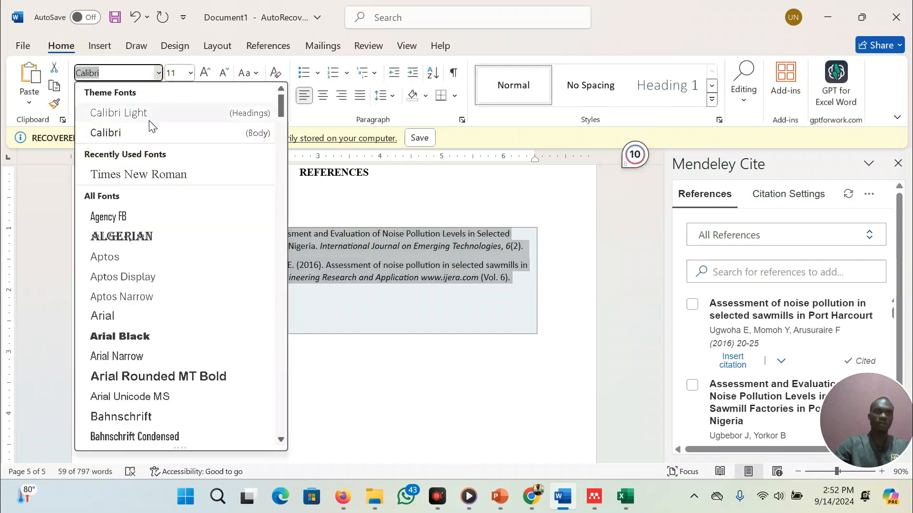
{"action": "left_click", "coordinate": [135, 173]}
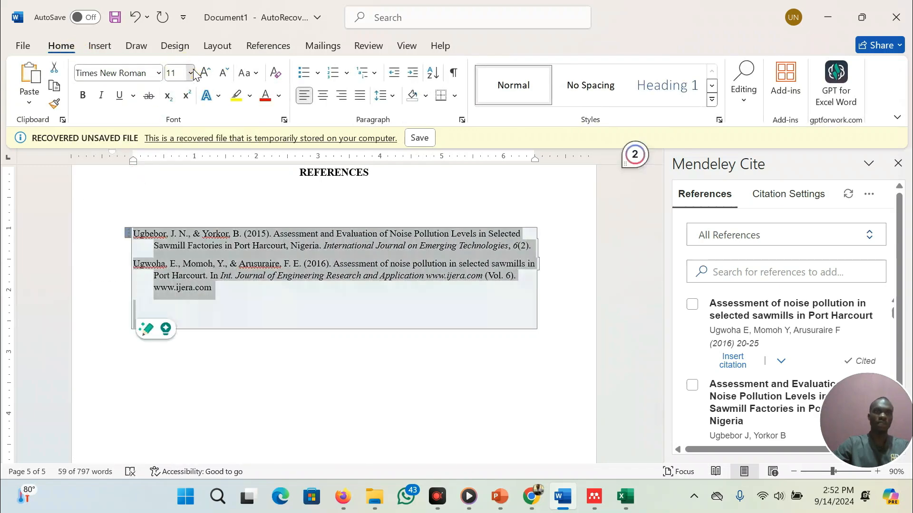
{"action": "left_click", "coordinate": [190, 73]}
{"action": "left_click", "coordinate": [176, 164]}
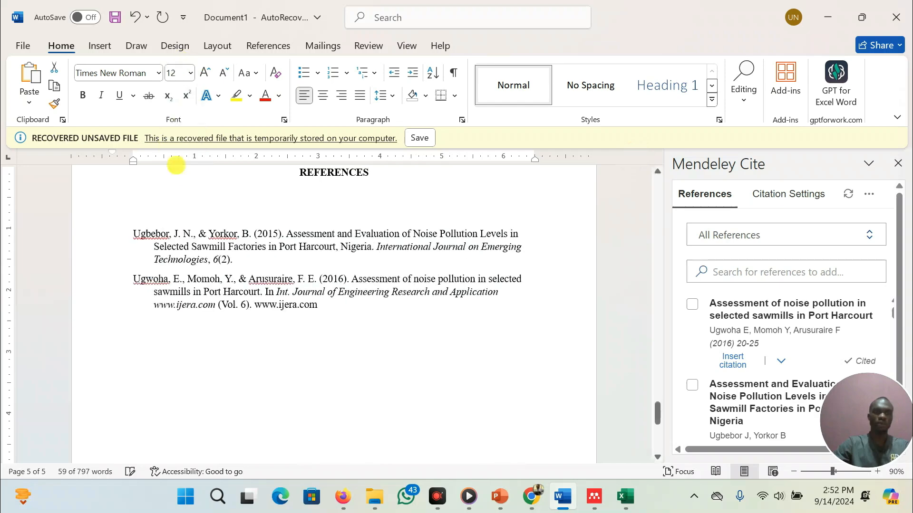
Justify the bibliography entries and close the Mendeley Cite pane
{"action": "key", "text": "ctrl+j"}
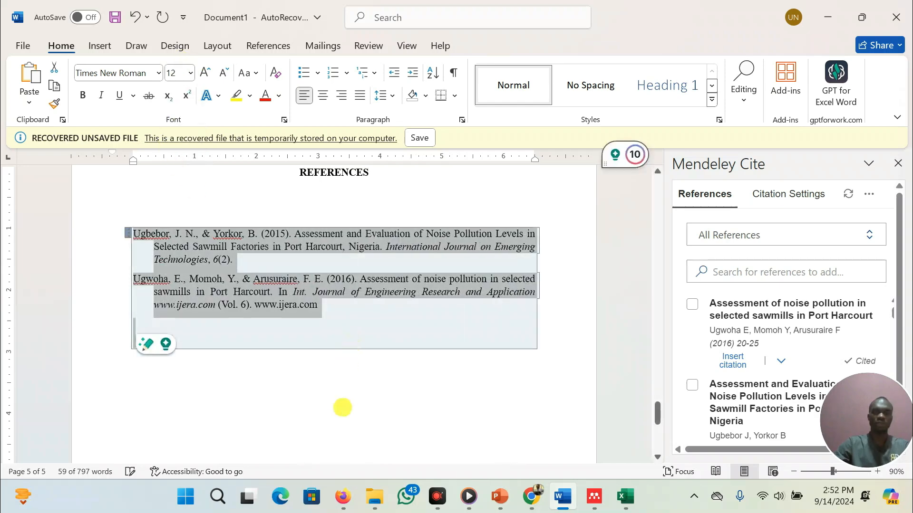
{"action": "left_click", "coordinate": [352, 402]}
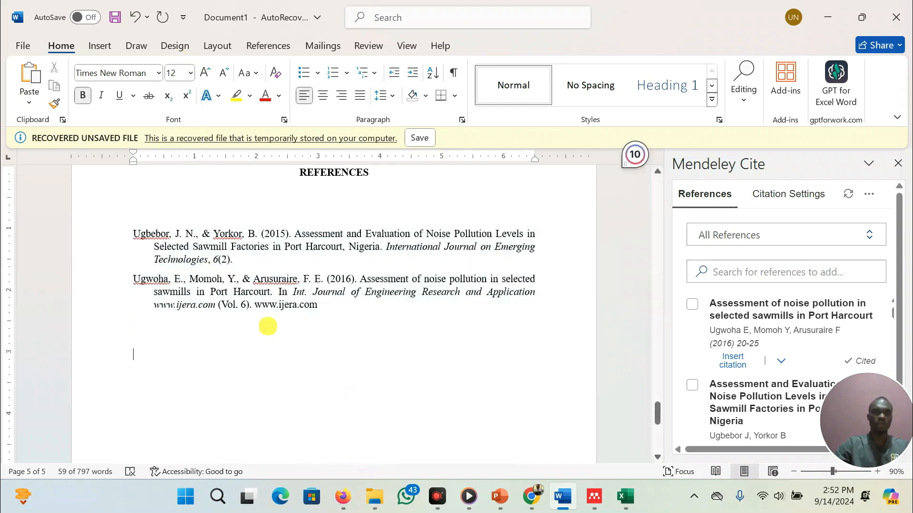
{"action": "left_click_drag", "start_coordinate": [136, 232], "coordinate": [407, 325]}
{"action": "left_click", "coordinate": [367, 383]}
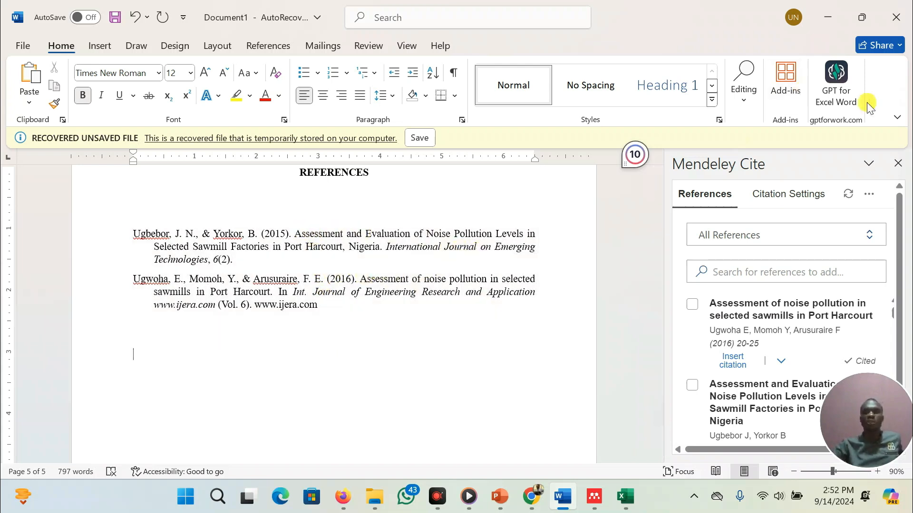
{"action": "left_click", "coordinate": [898, 163]}
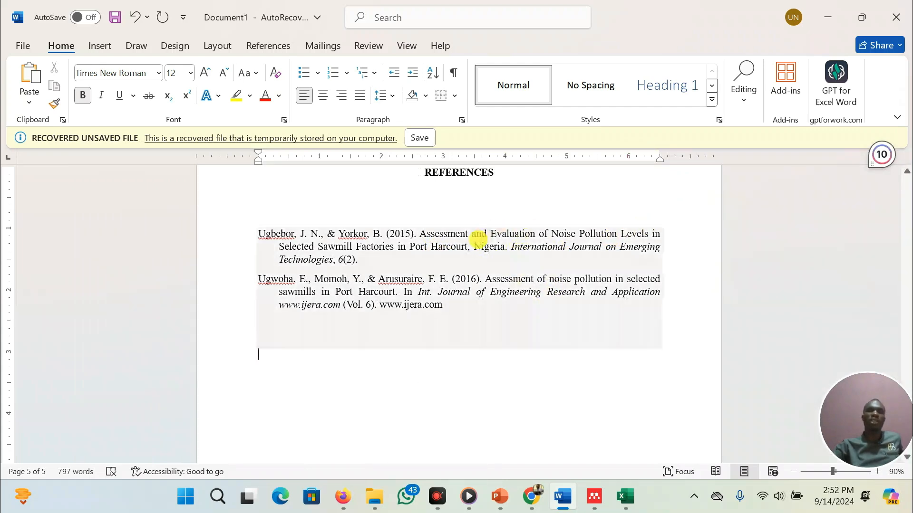
Remove the empty line between the REFERENCES heading and the first bibliography entry
{"action": "scroll", "coordinate": [475, 238], "scroll_direction": "up", "scroll_amount": 3}
{"action": "scroll", "coordinate": [478, 240], "scroll_direction": "up", "scroll_amount": 5}
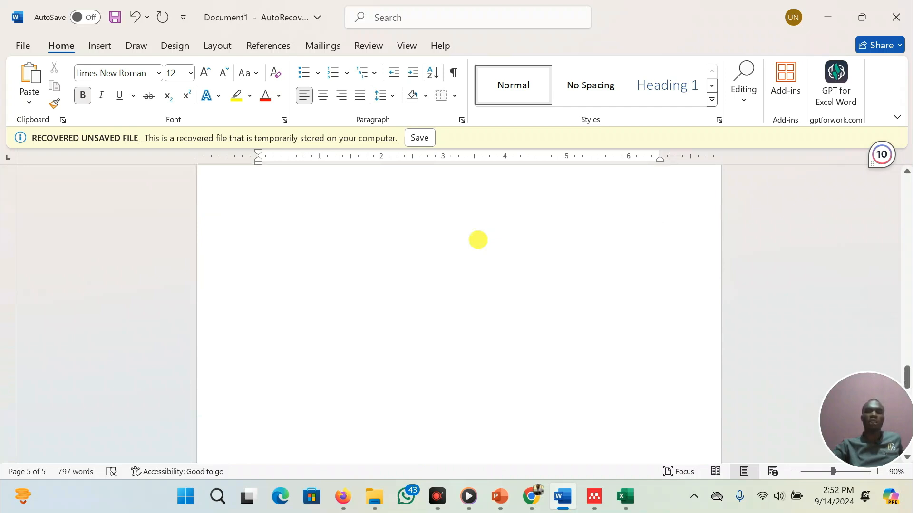
{"action": "scroll", "coordinate": [477, 240], "scroll_direction": "up", "scroll_amount": 3}
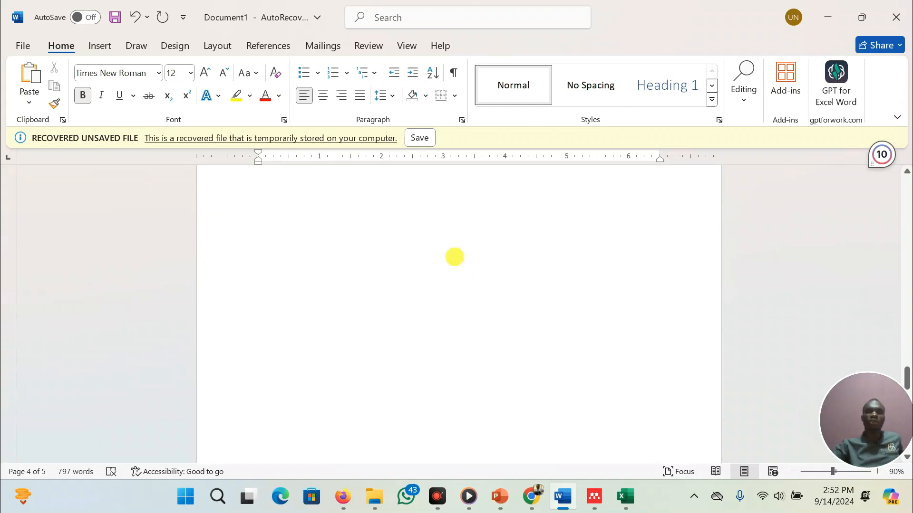
{"action": "scroll", "coordinate": [458, 381], "scroll_direction": "down", "scroll_amount": 2}
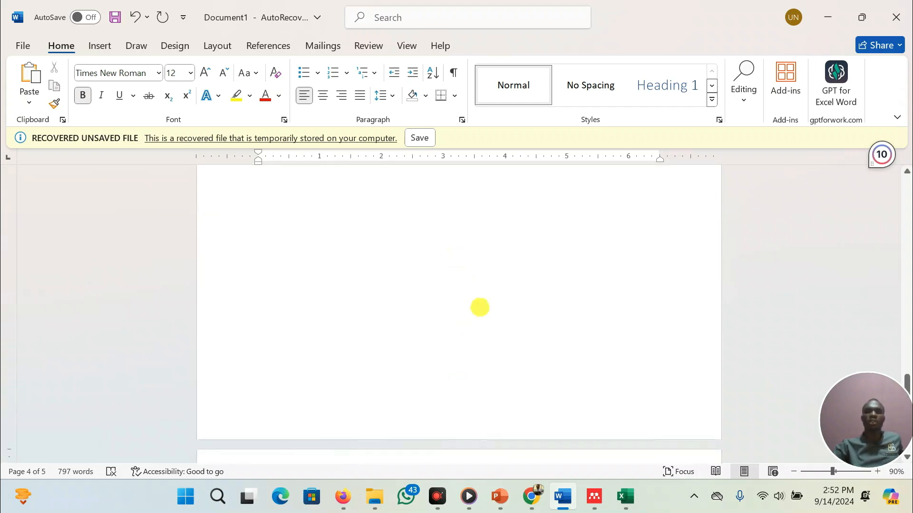
{"action": "scroll", "coordinate": [479, 307], "scroll_direction": "down", "scroll_amount": 3}
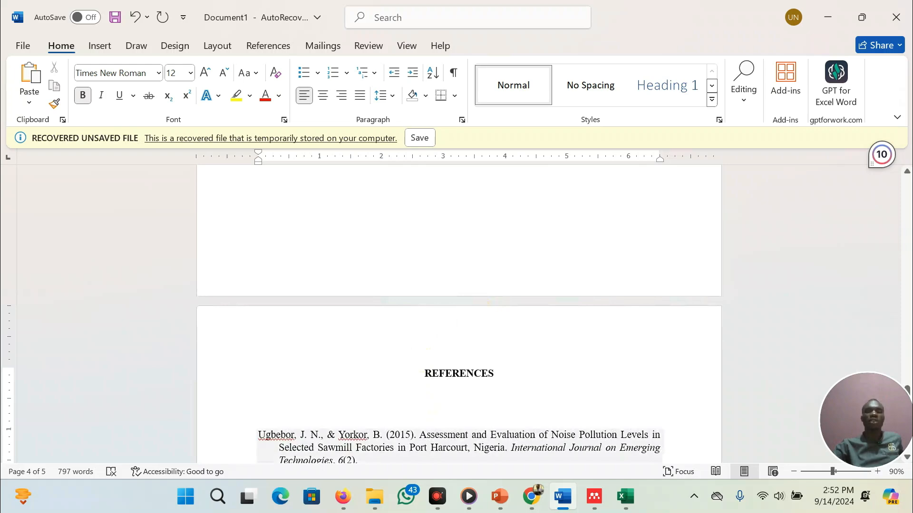
{"action": "left_click", "coordinate": [428, 407]}
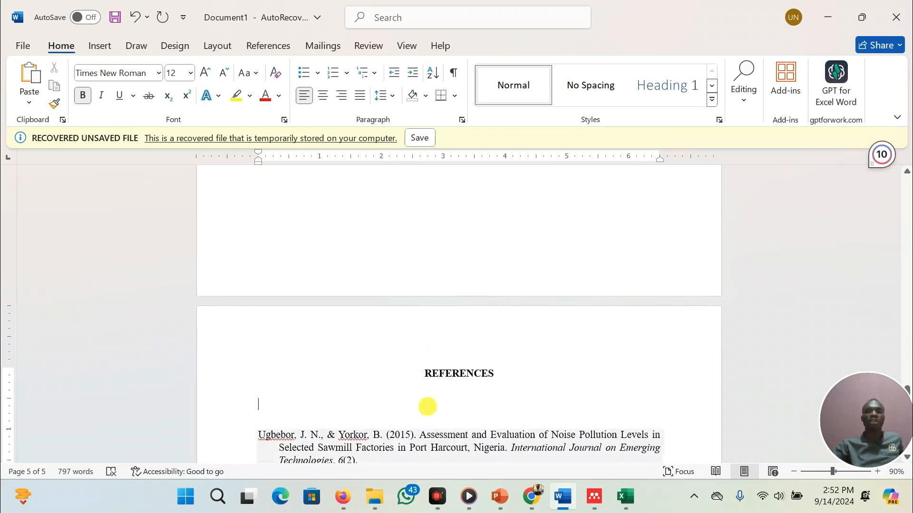
{"action": "key", "text": "BackSpace"}
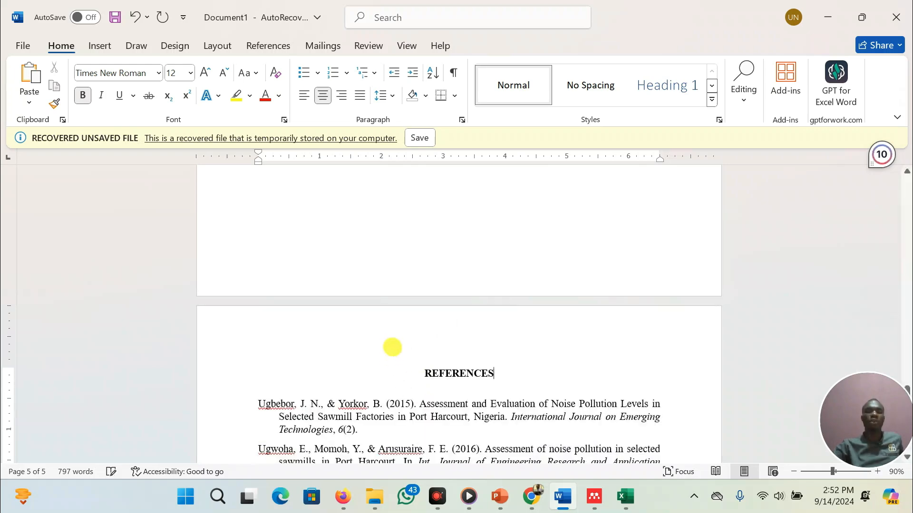
Review the report by moving back through its pages to the beginning
{"action": "scroll", "coordinate": [476, 262], "scroll_direction": "up", "scroll_amount": 5}
{"action": "scroll", "coordinate": [476, 263], "scroll_direction": "up", "scroll_amount": 3}
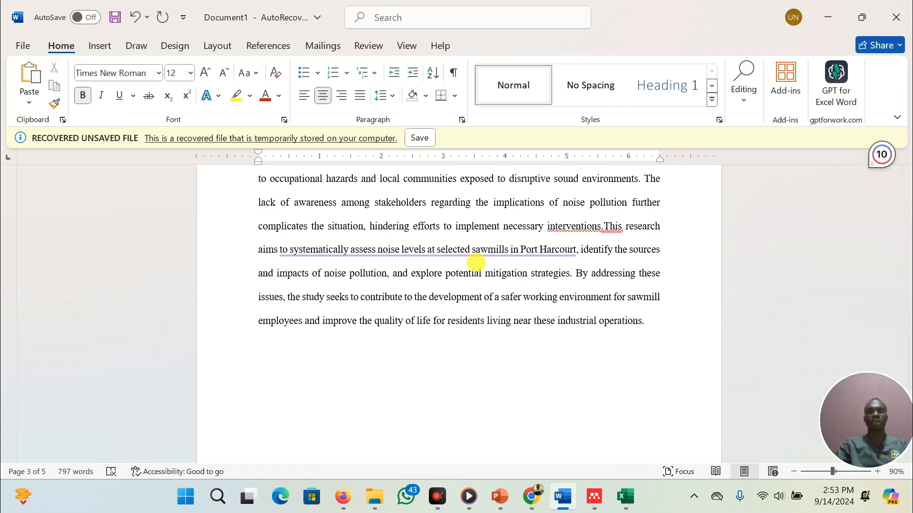
{"action": "scroll", "coordinate": [489, 249], "scroll_direction": "up", "scroll_amount": 2}
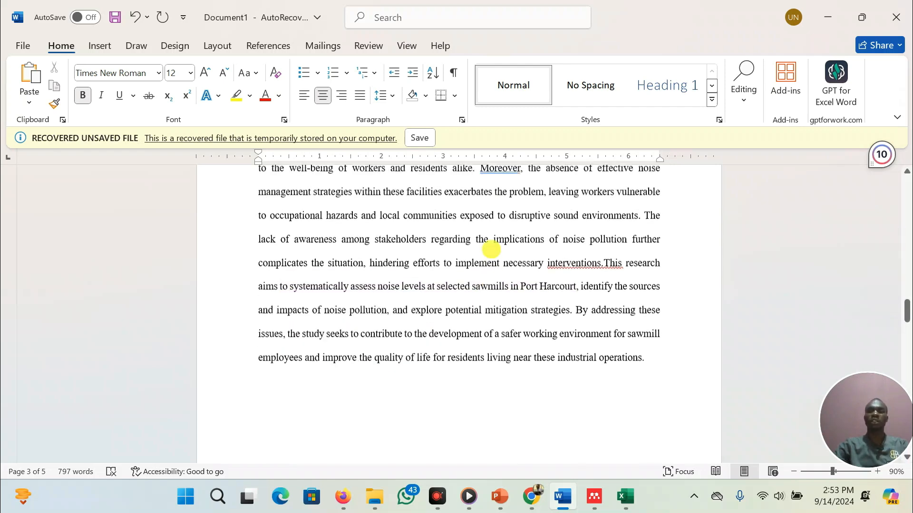
{"action": "scroll", "coordinate": [490, 250], "scroll_direction": "up", "scroll_amount": 4}
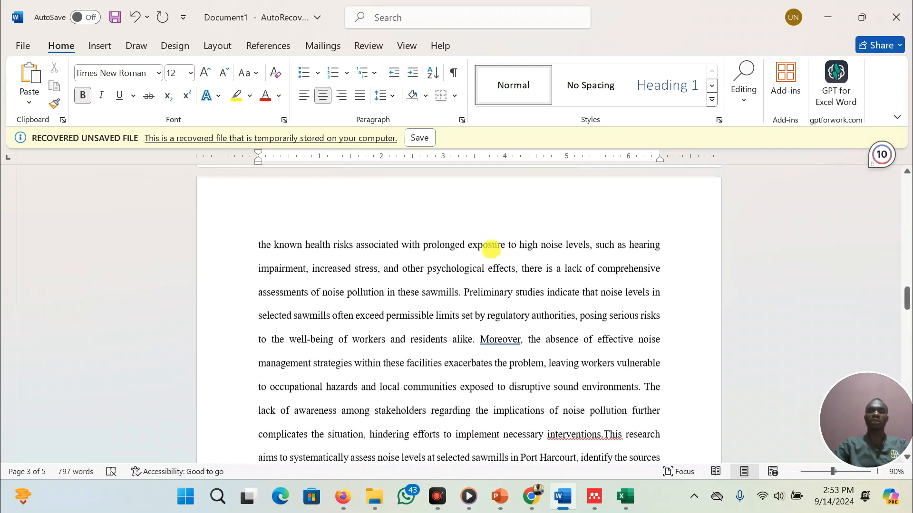
{"action": "scroll", "coordinate": [491, 247], "scroll_direction": "up", "scroll_amount": 2}
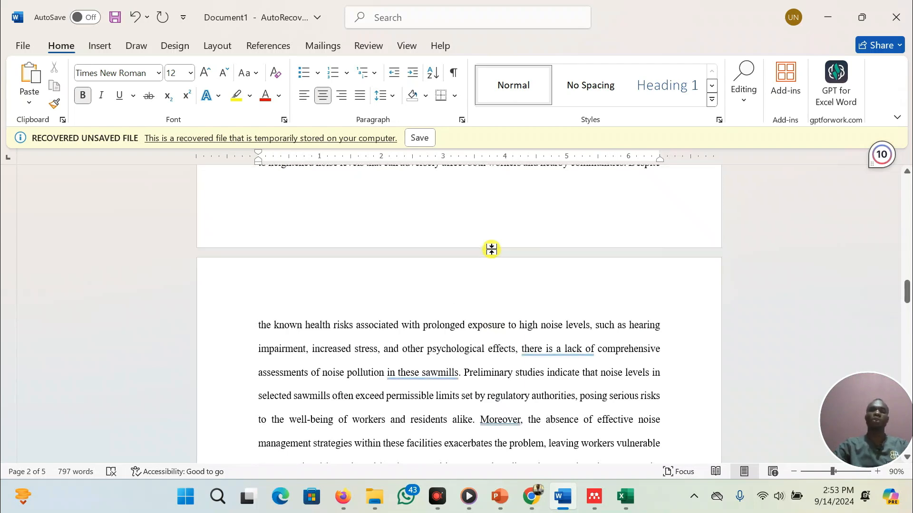
{"action": "scroll", "coordinate": [489, 242], "scroll_direction": "up", "scroll_amount": 10}
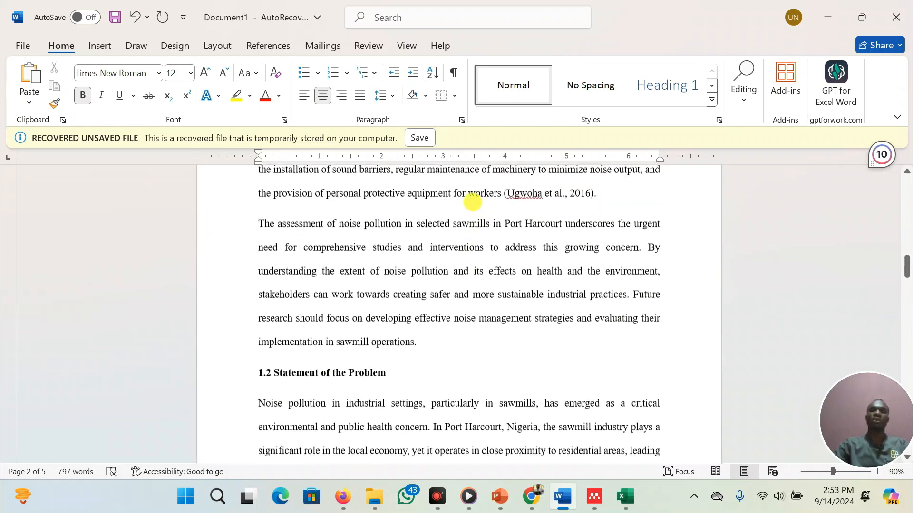
{"action": "scroll", "coordinate": [473, 201], "scroll_direction": "up", "scroll_amount": 6}
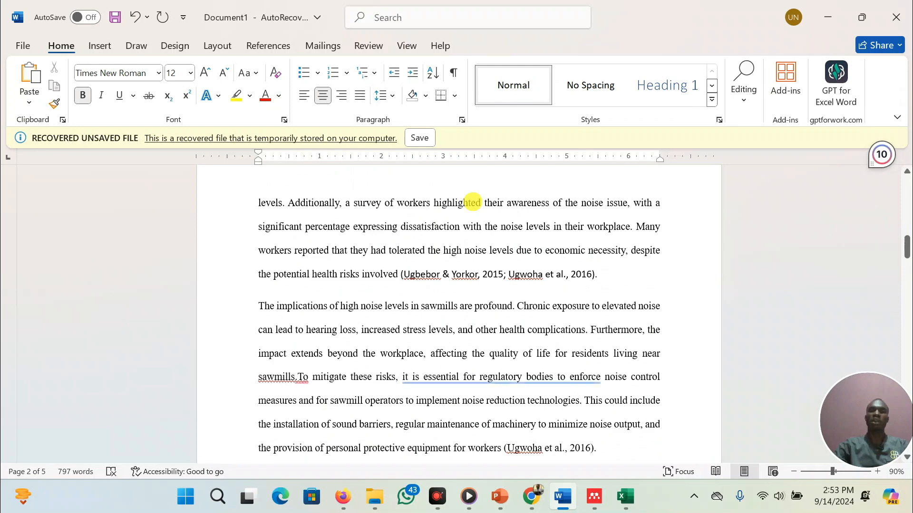
{"action": "scroll", "coordinate": [473, 202], "scroll_direction": "up", "scroll_amount": 8}
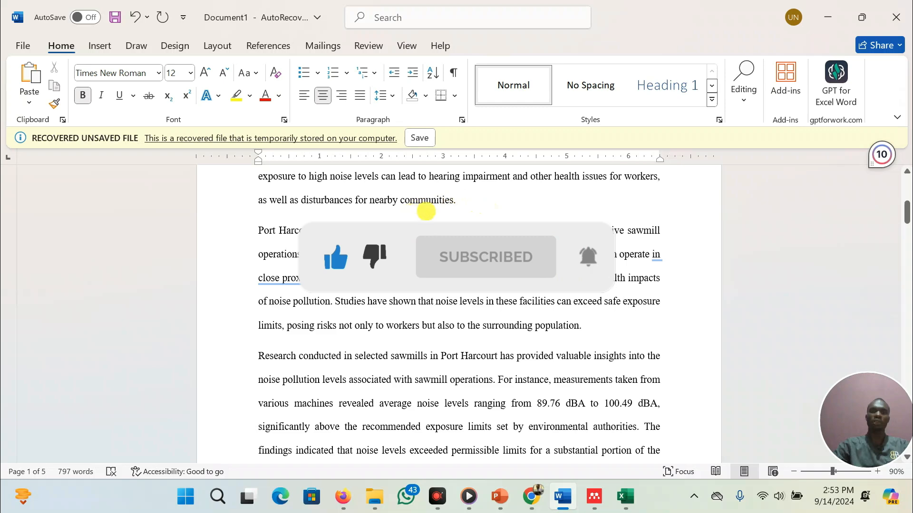
{"action": "scroll", "coordinate": [475, 218], "scroll_direction": "up", "scroll_amount": 6}
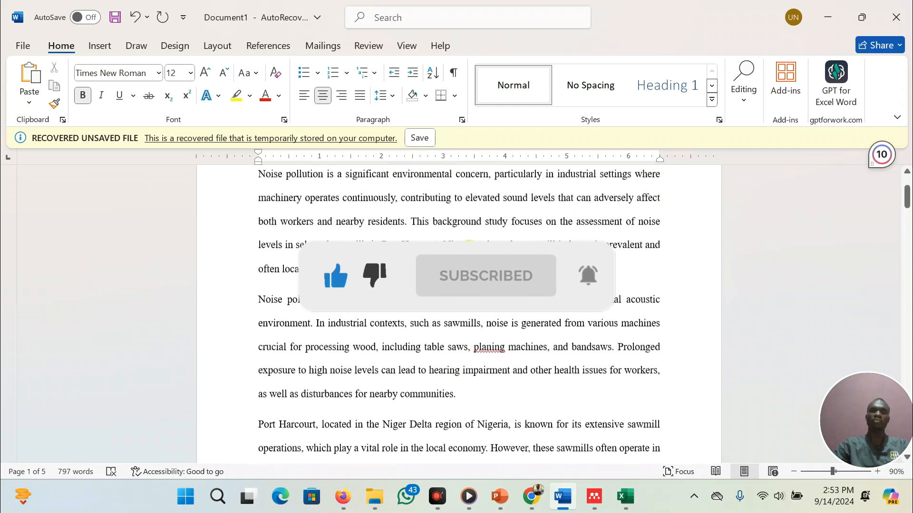